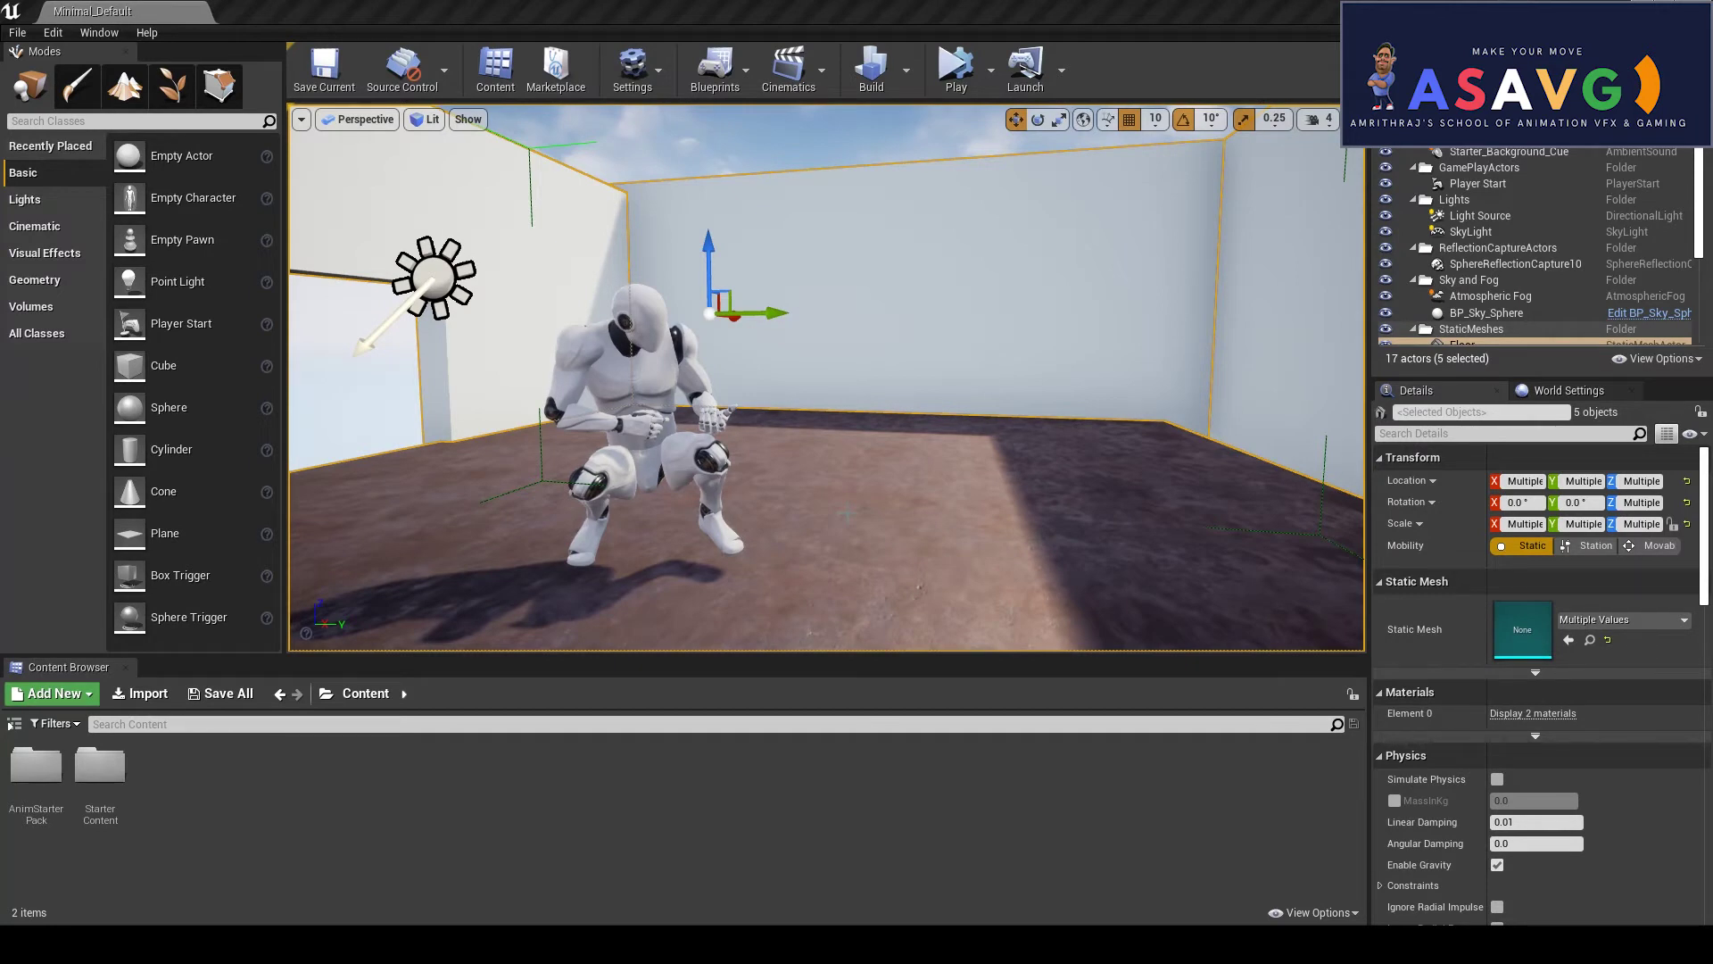
Show the placeable Lights actors, including HDRI Backdrop.
{"action": "left_click", "coordinate": [24, 205]}
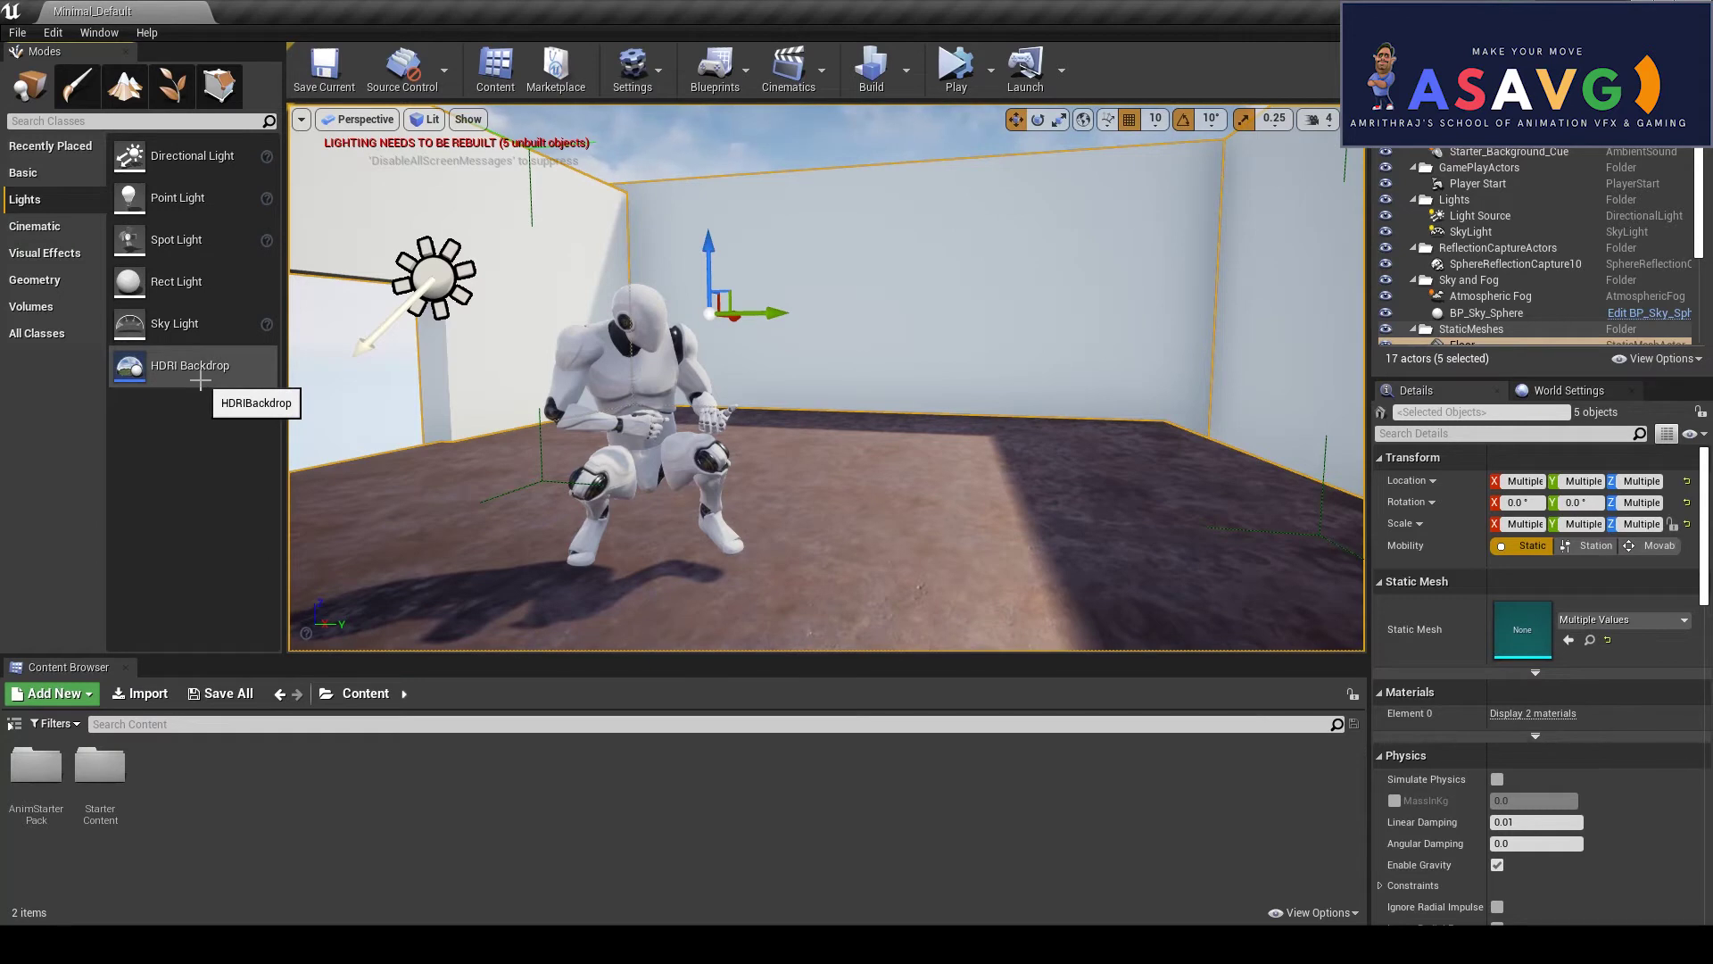
{"action": "scroll", "coordinate": [872, 371], "scroll_direction": "down", "scroll_amount": 5}
{"action": "scroll", "coordinate": [863, 384], "scroll_direction": "down", "scroll_amount": 1}
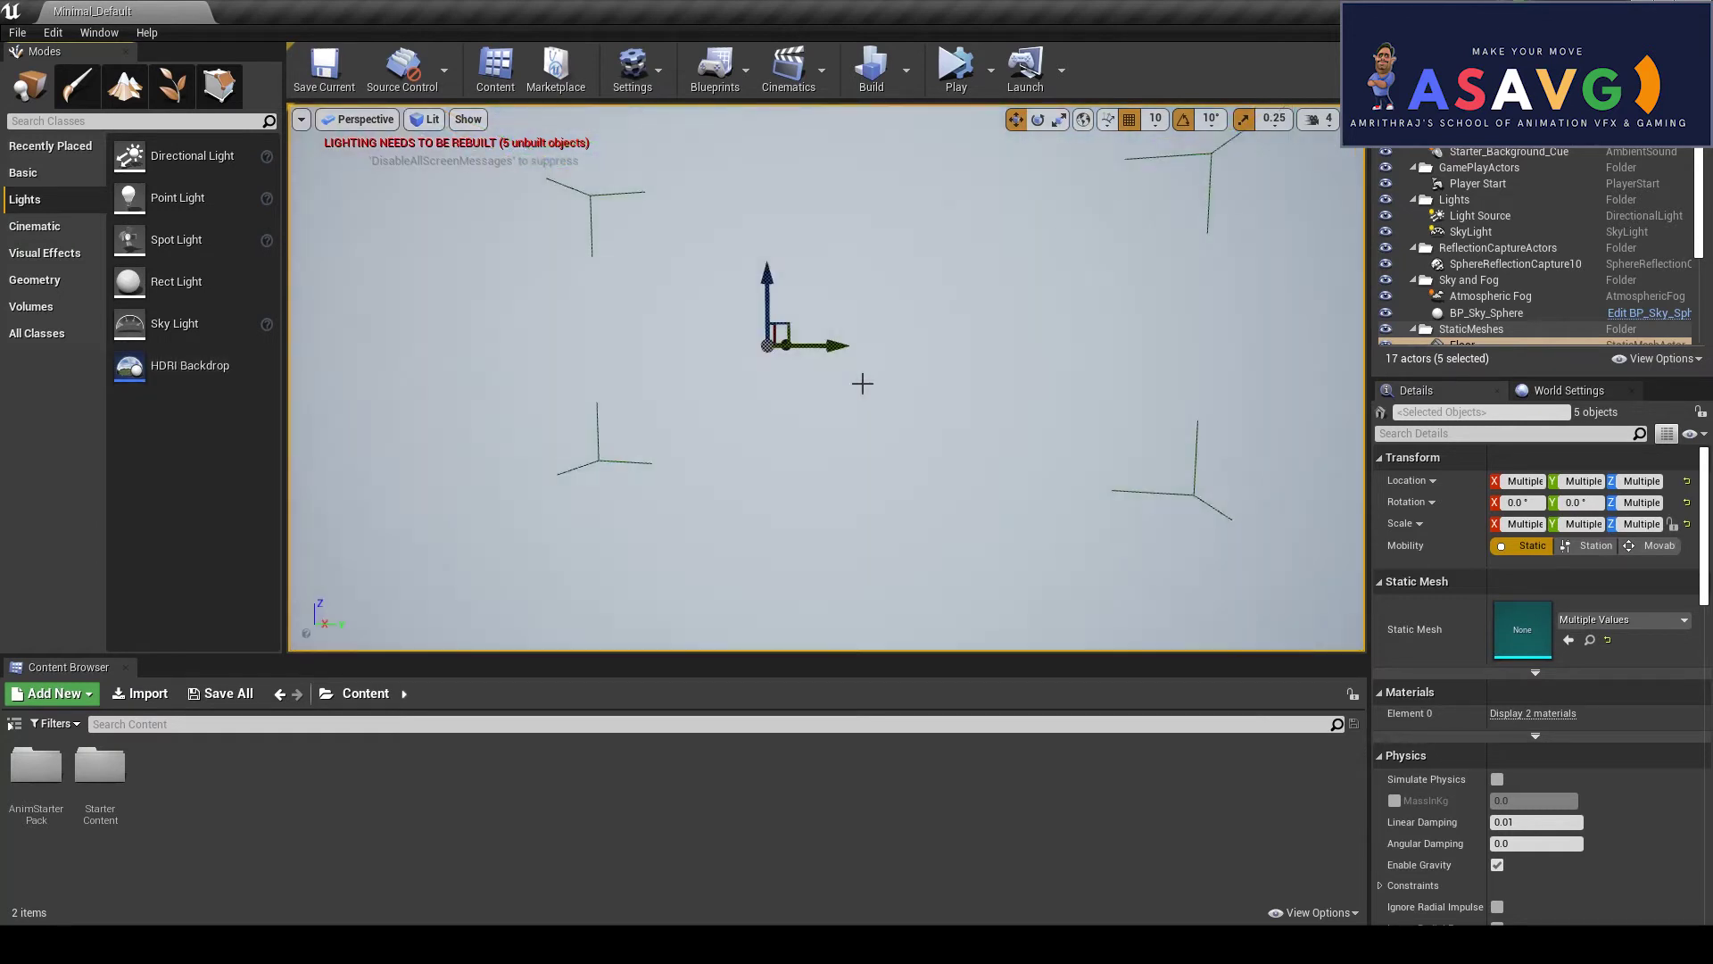
{"action": "scroll", "coordinate": [862, 384], "scroll_direction": "up", "scroll_amount": 2}
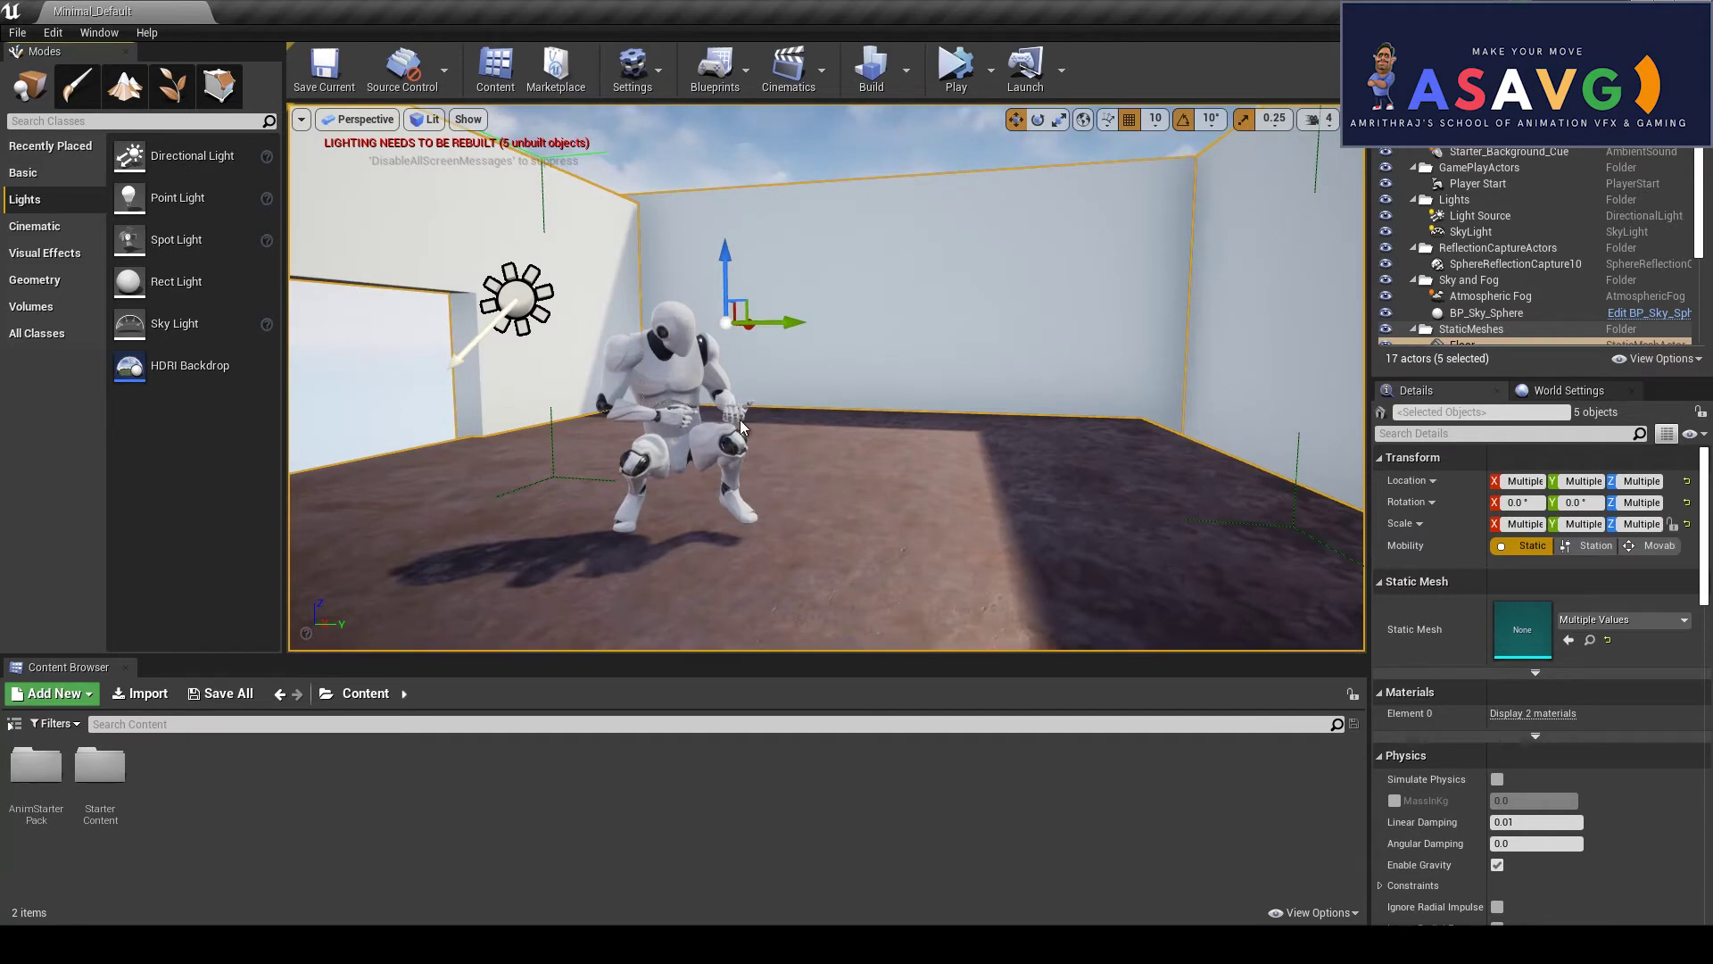
Search the built-in plugins for "hdri", check whether HDRIBackdrop is enabled, and close the plugin browser.
{"action": "left_click", "coordinate": [61, 33]}
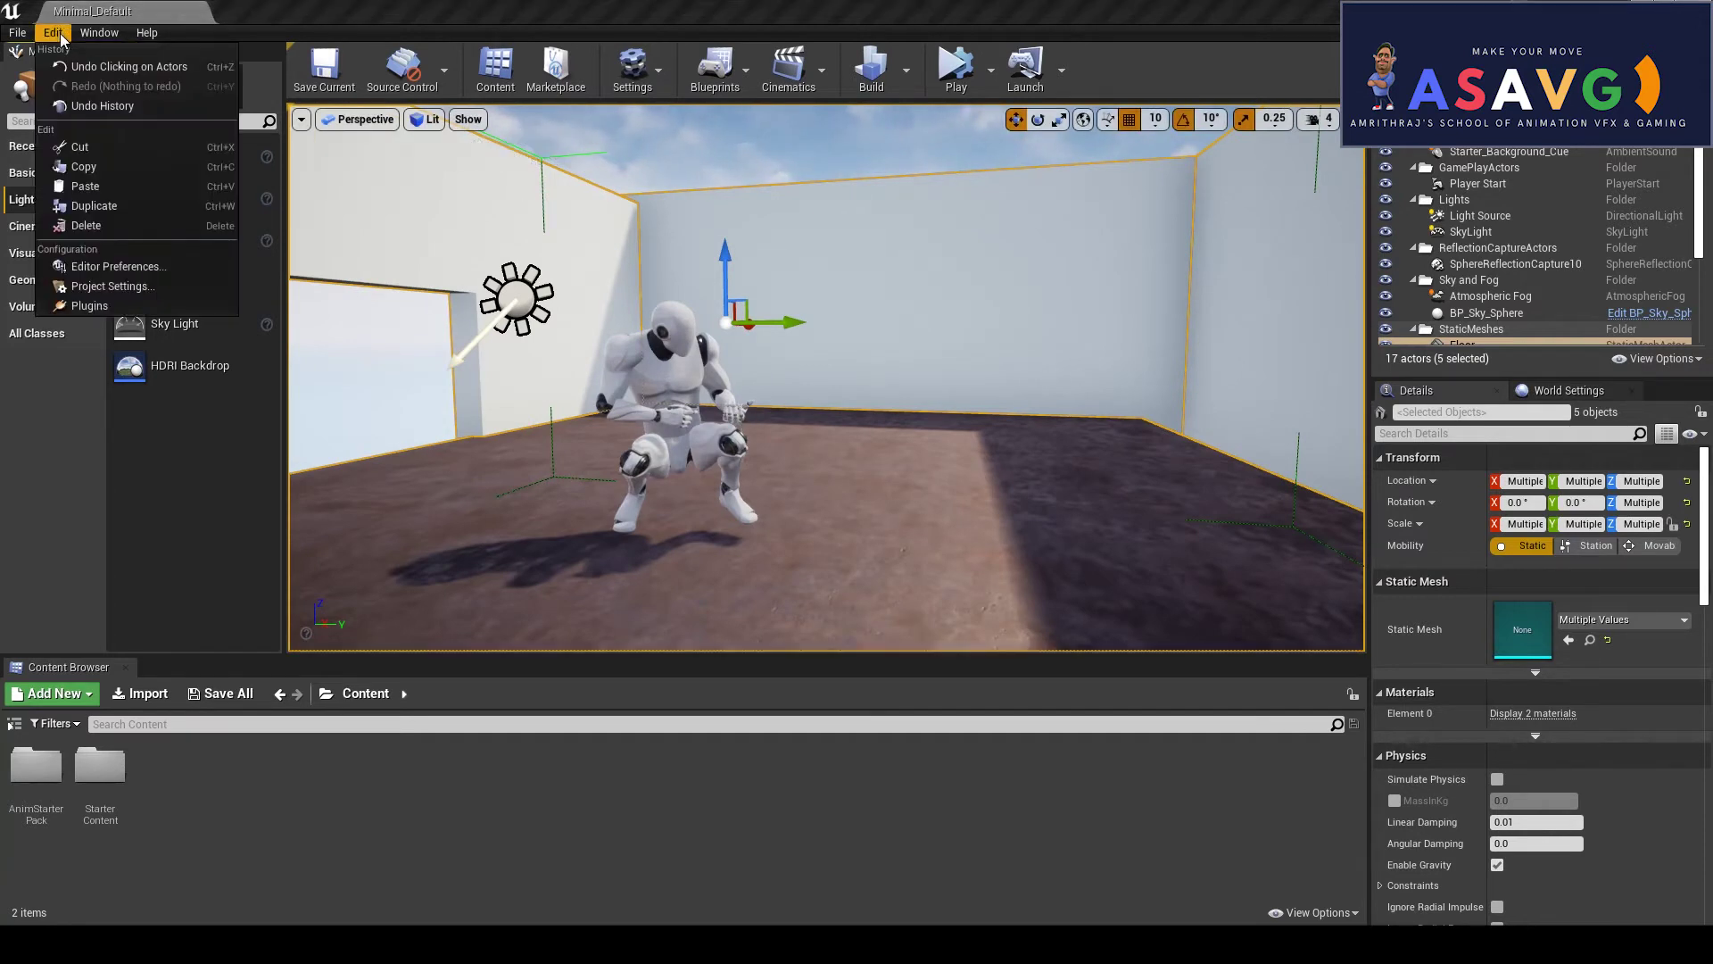
{"action": "left_click", "coordinate": [89, 306]}
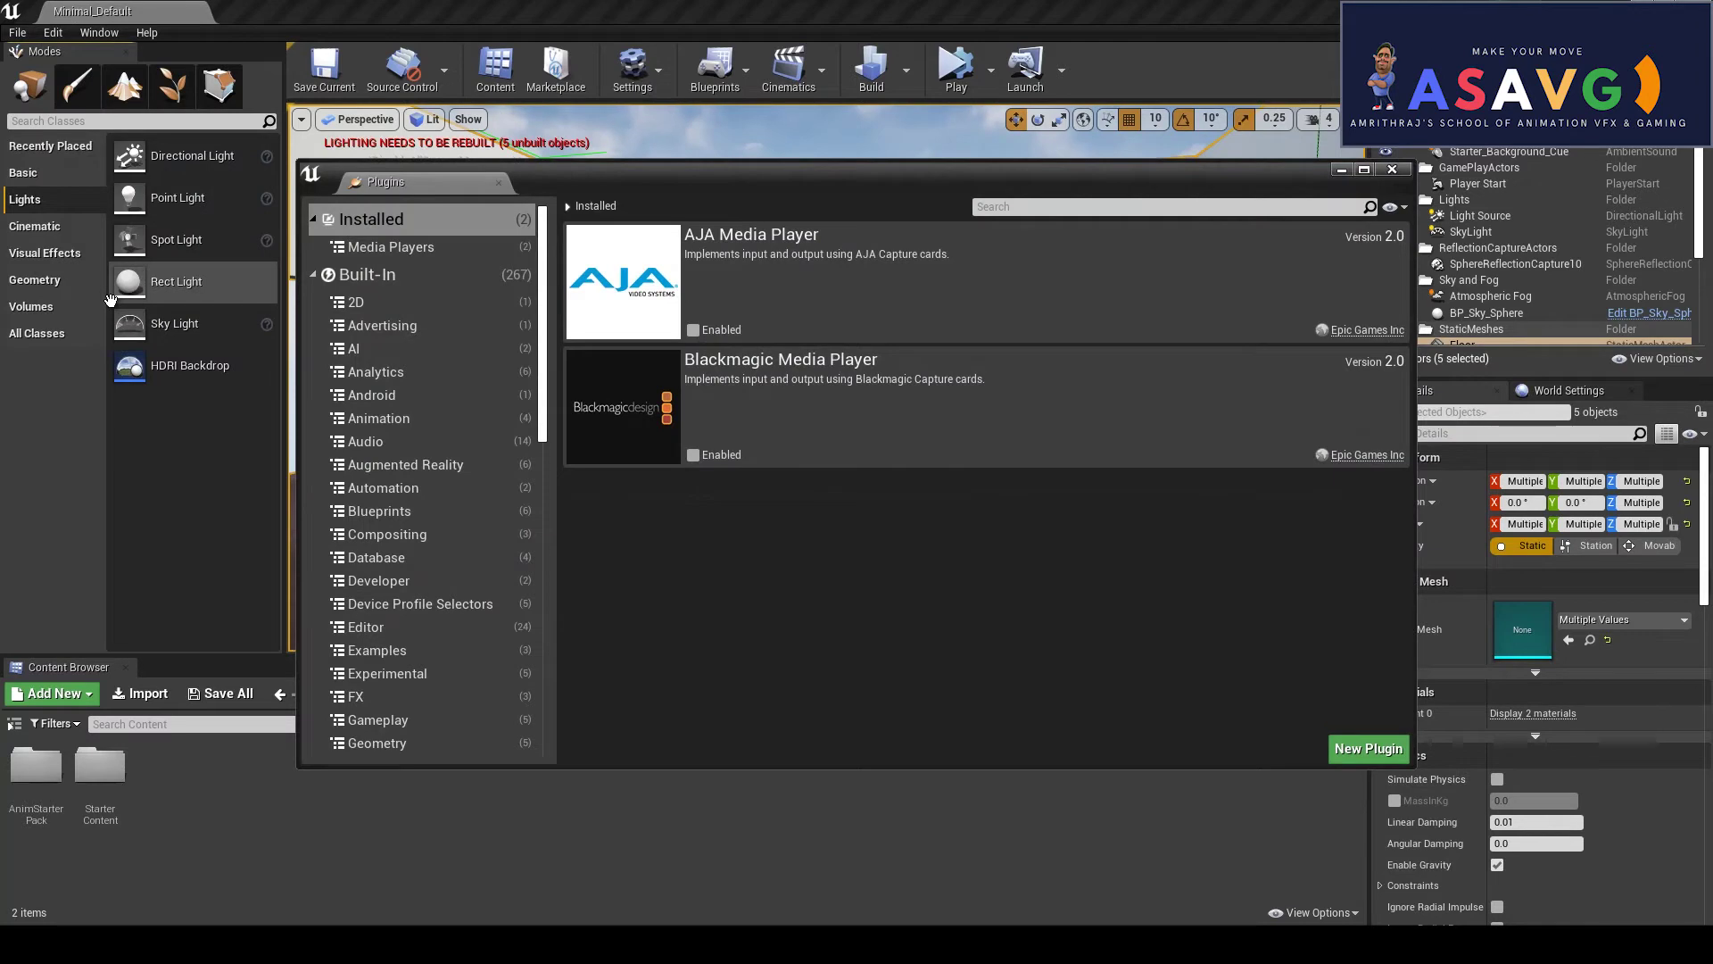
{"action": "left_click", "coordinate": [369, 276]}
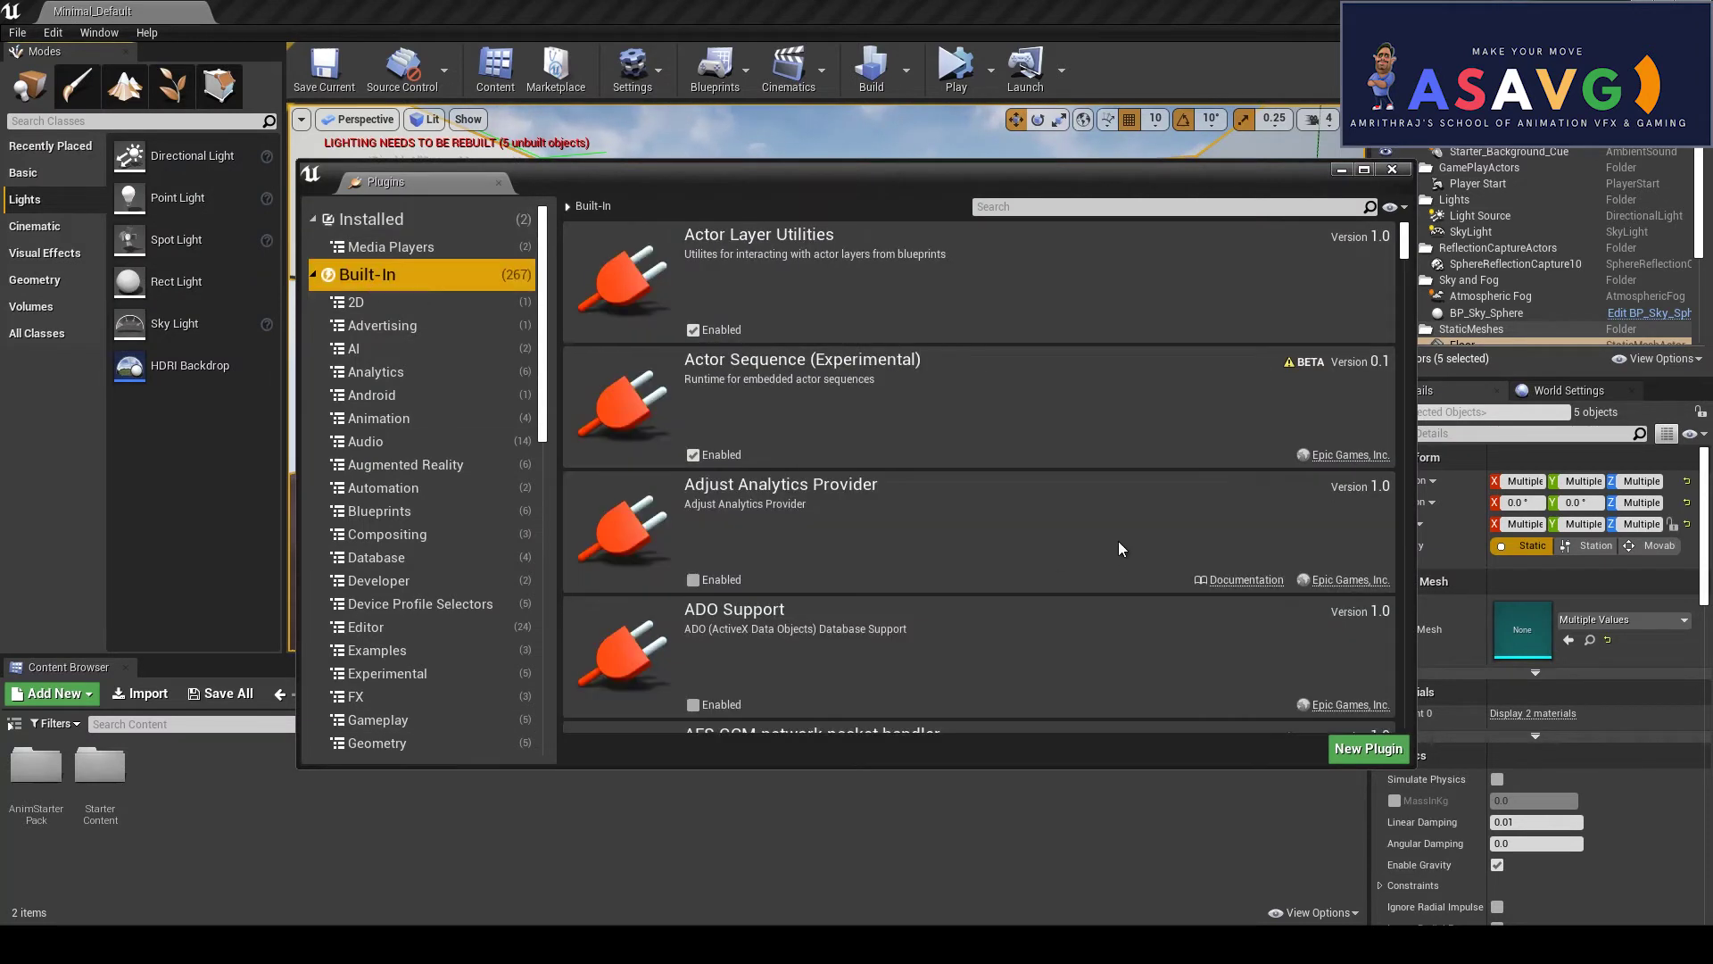
{"action": "scroll", "coordinate": [1046, 568], "scroll_direction": "down", "scroll_amount": 5}
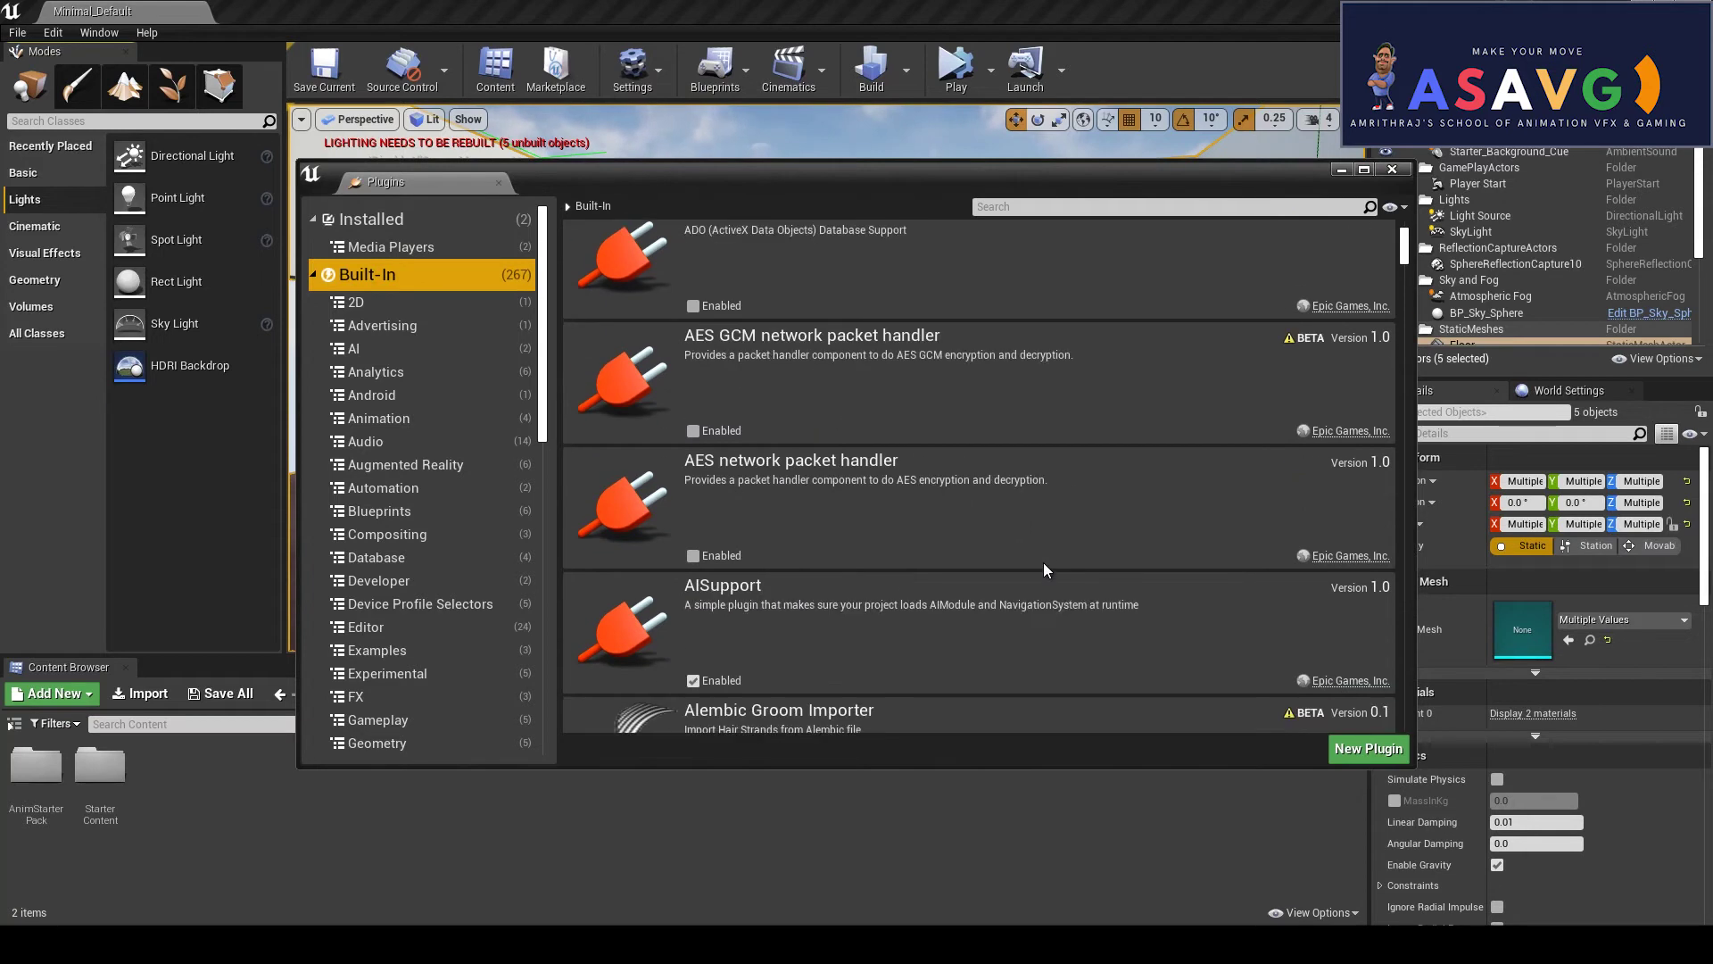
{"action": "scroll", "coordinate": [1044, 568], "scroll_direction": "up", "scroll_amount": 3}
{"action": "left_click", "coordinate": [991, 207]}
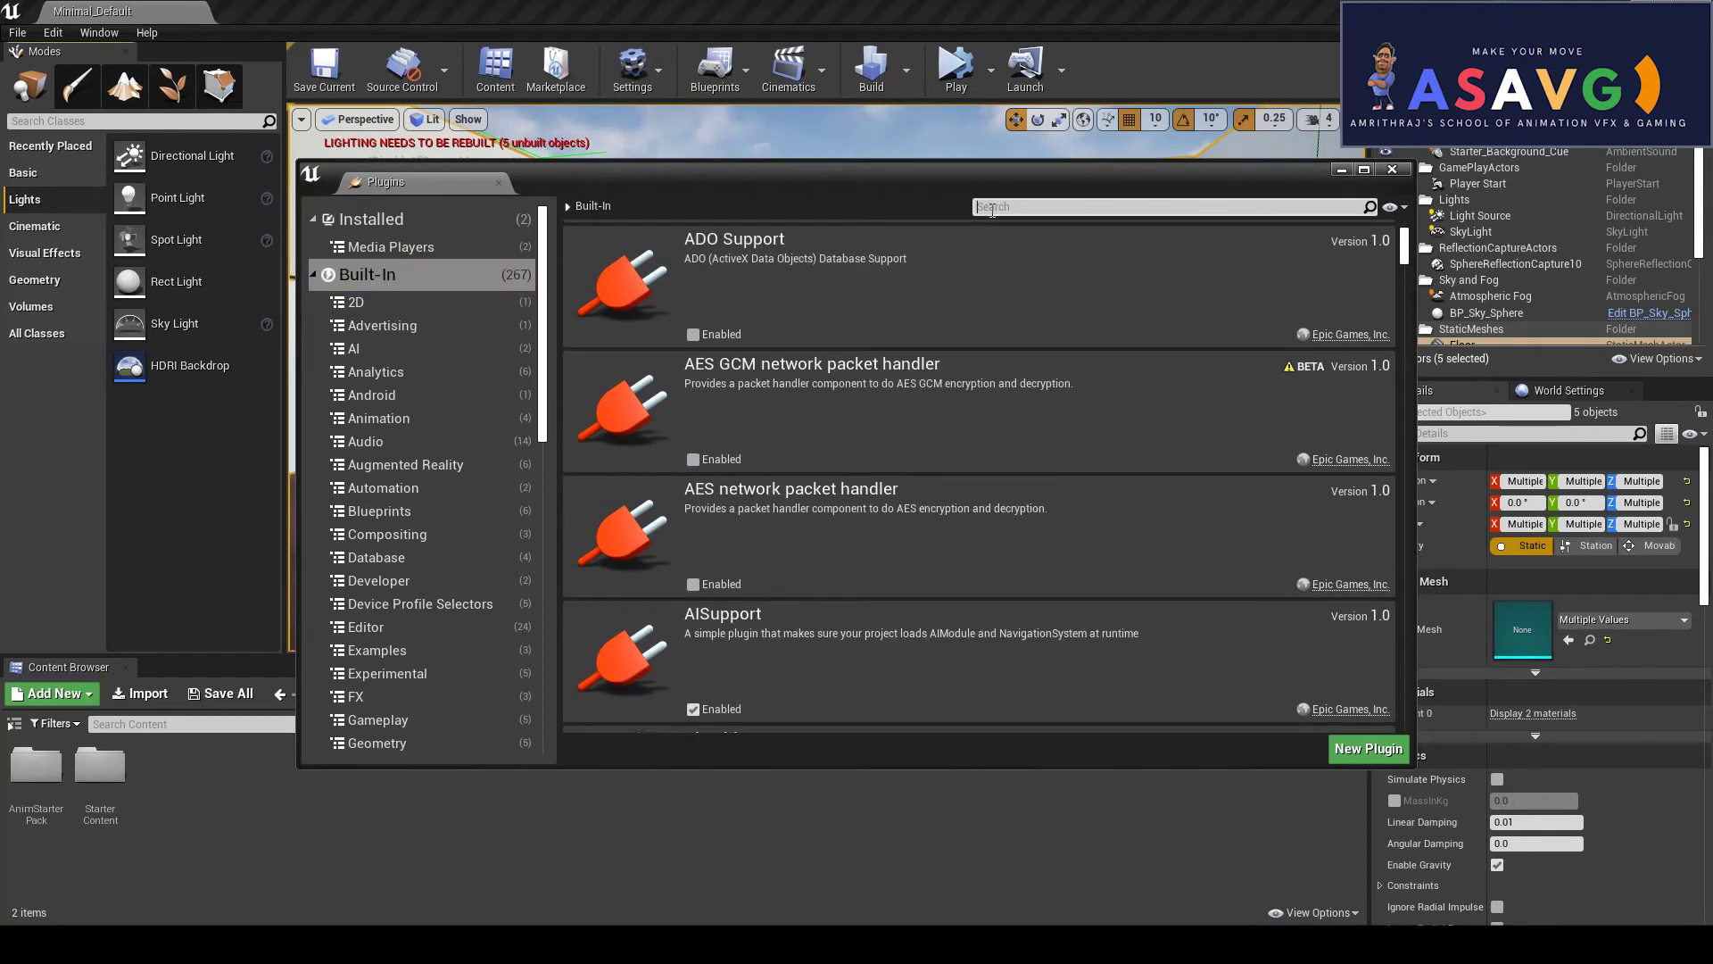
{"action": "type", "text": "hdri"}
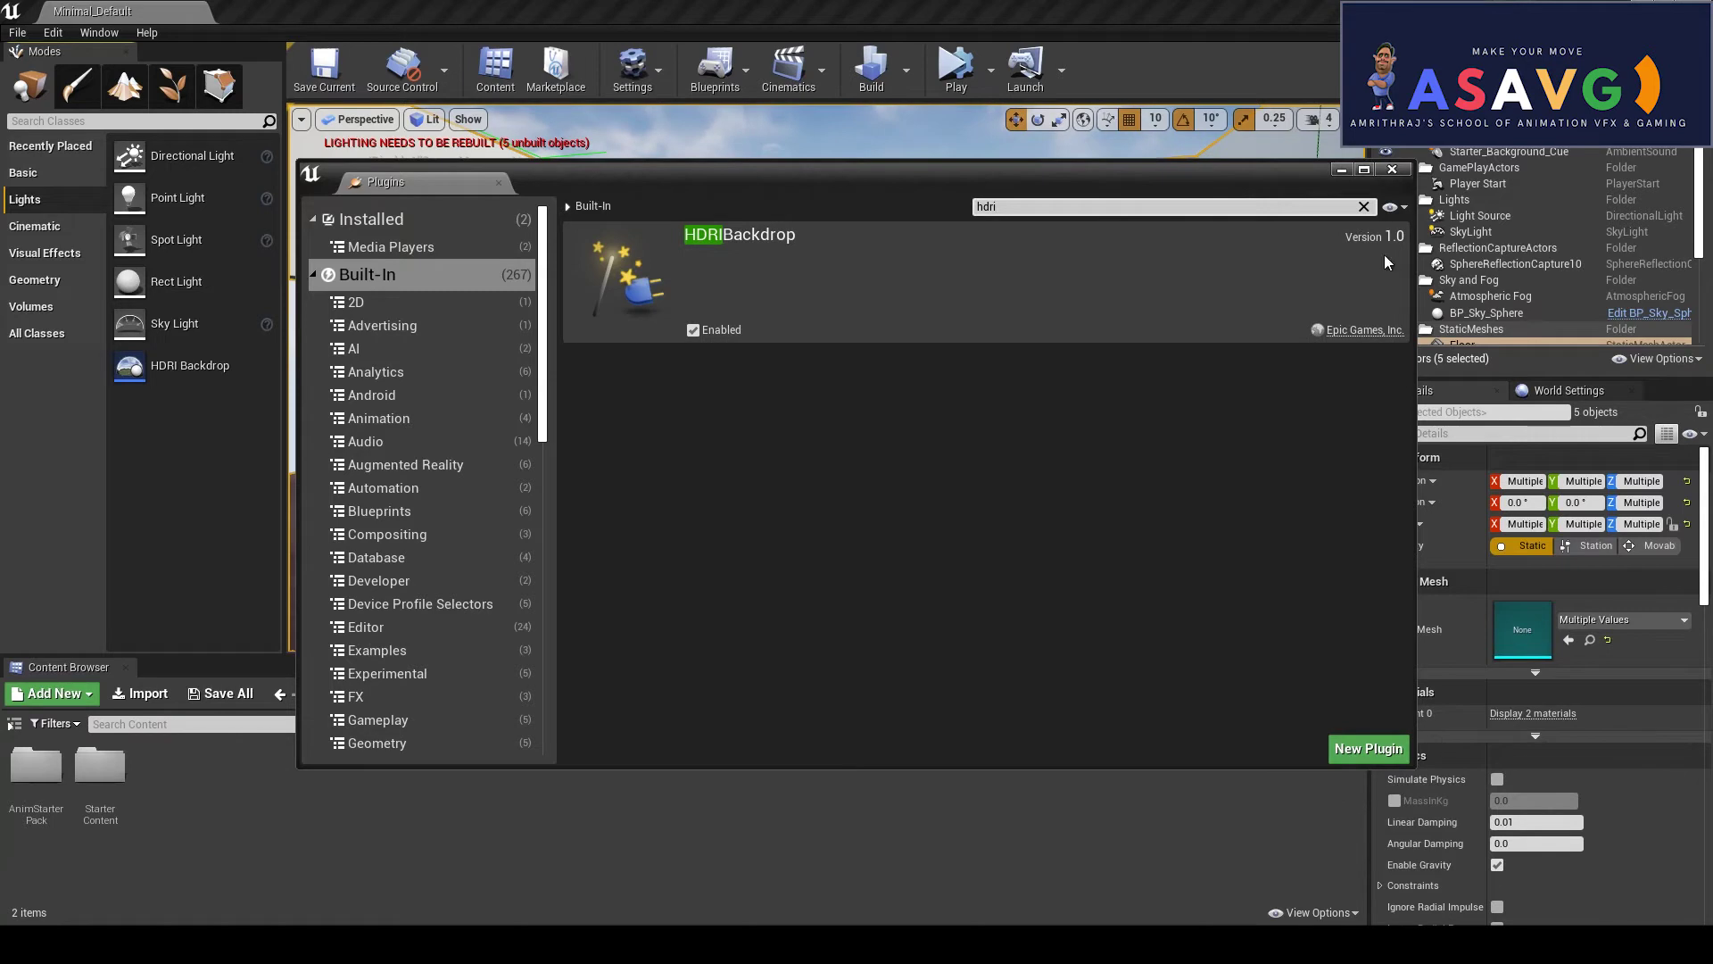
{"action": "left_click", "coordinate": [1392, 169]}
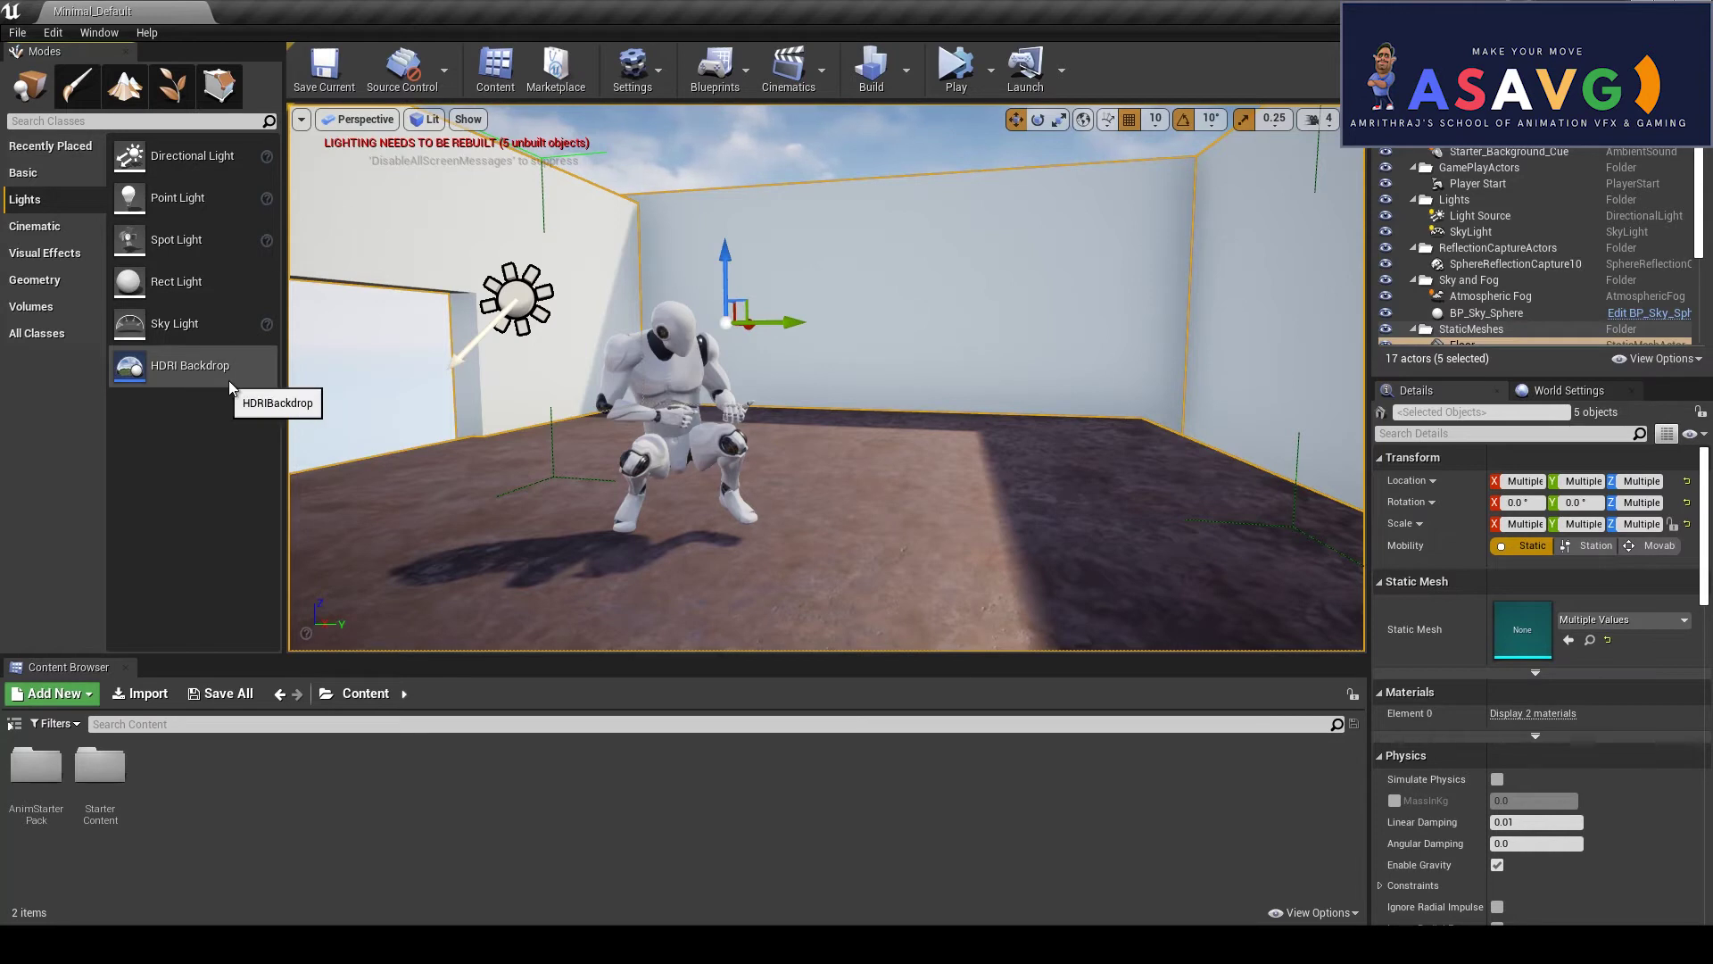
Check the Content Browser's view options for Show Engine Content.
{"action": "left_click", "coordinate": [1331, 904]}
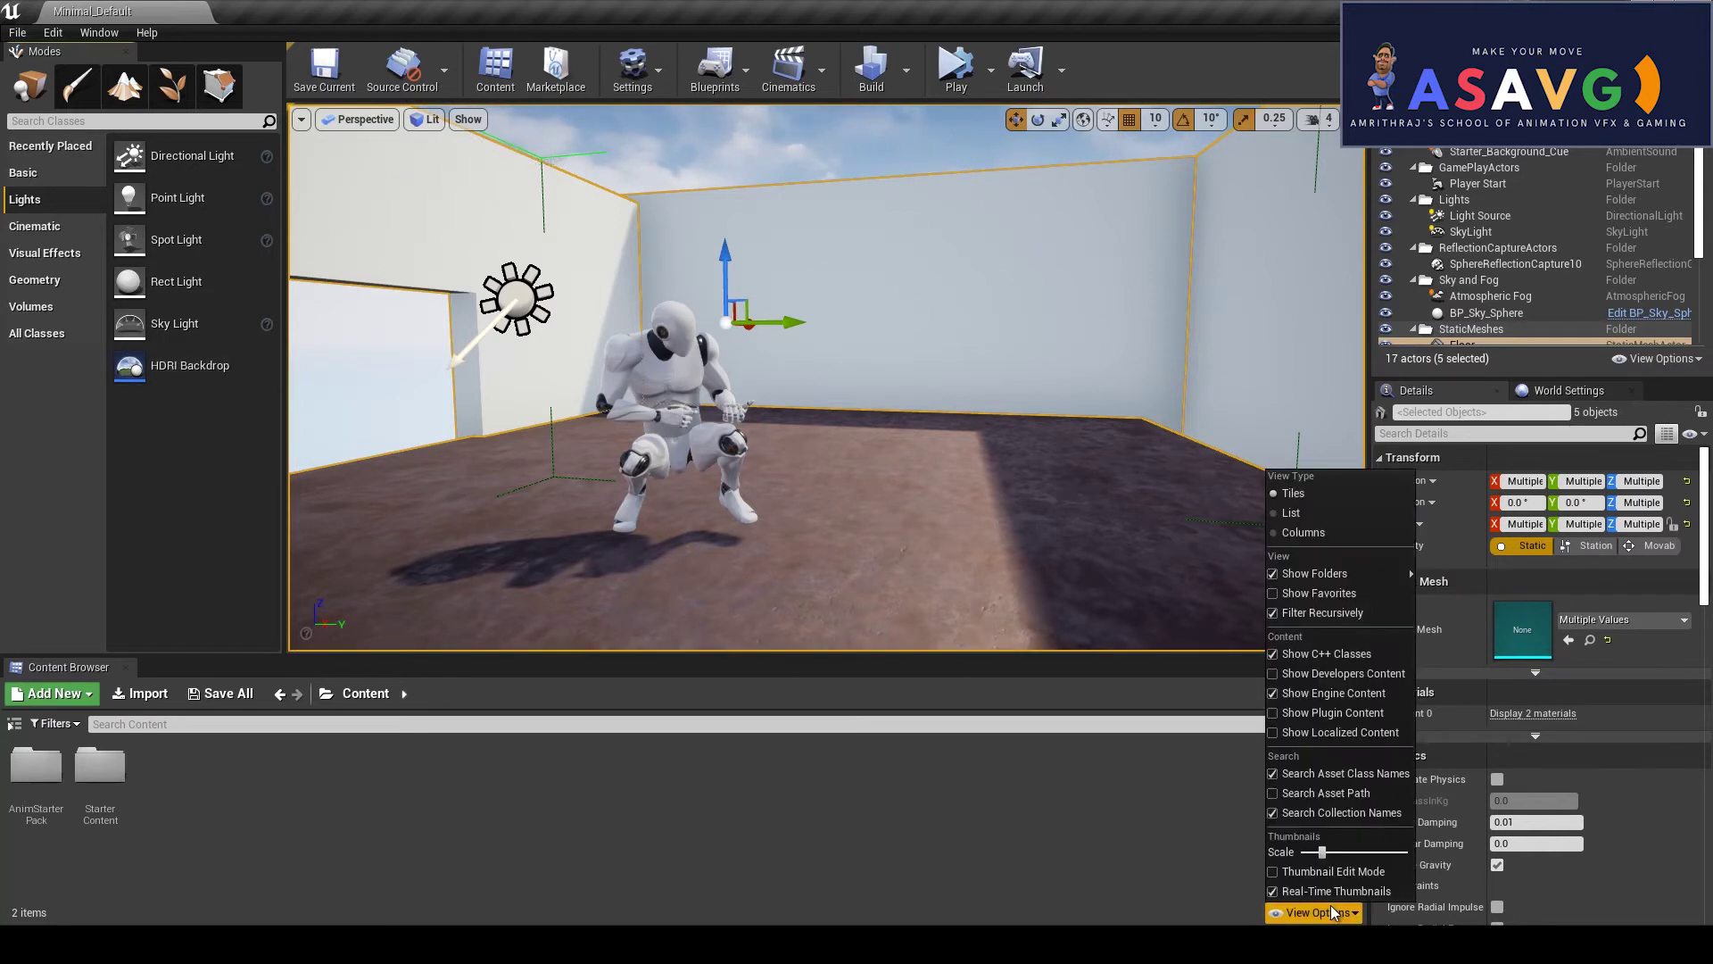
{"action": "left_click", "coordinate": [1273, 694]}
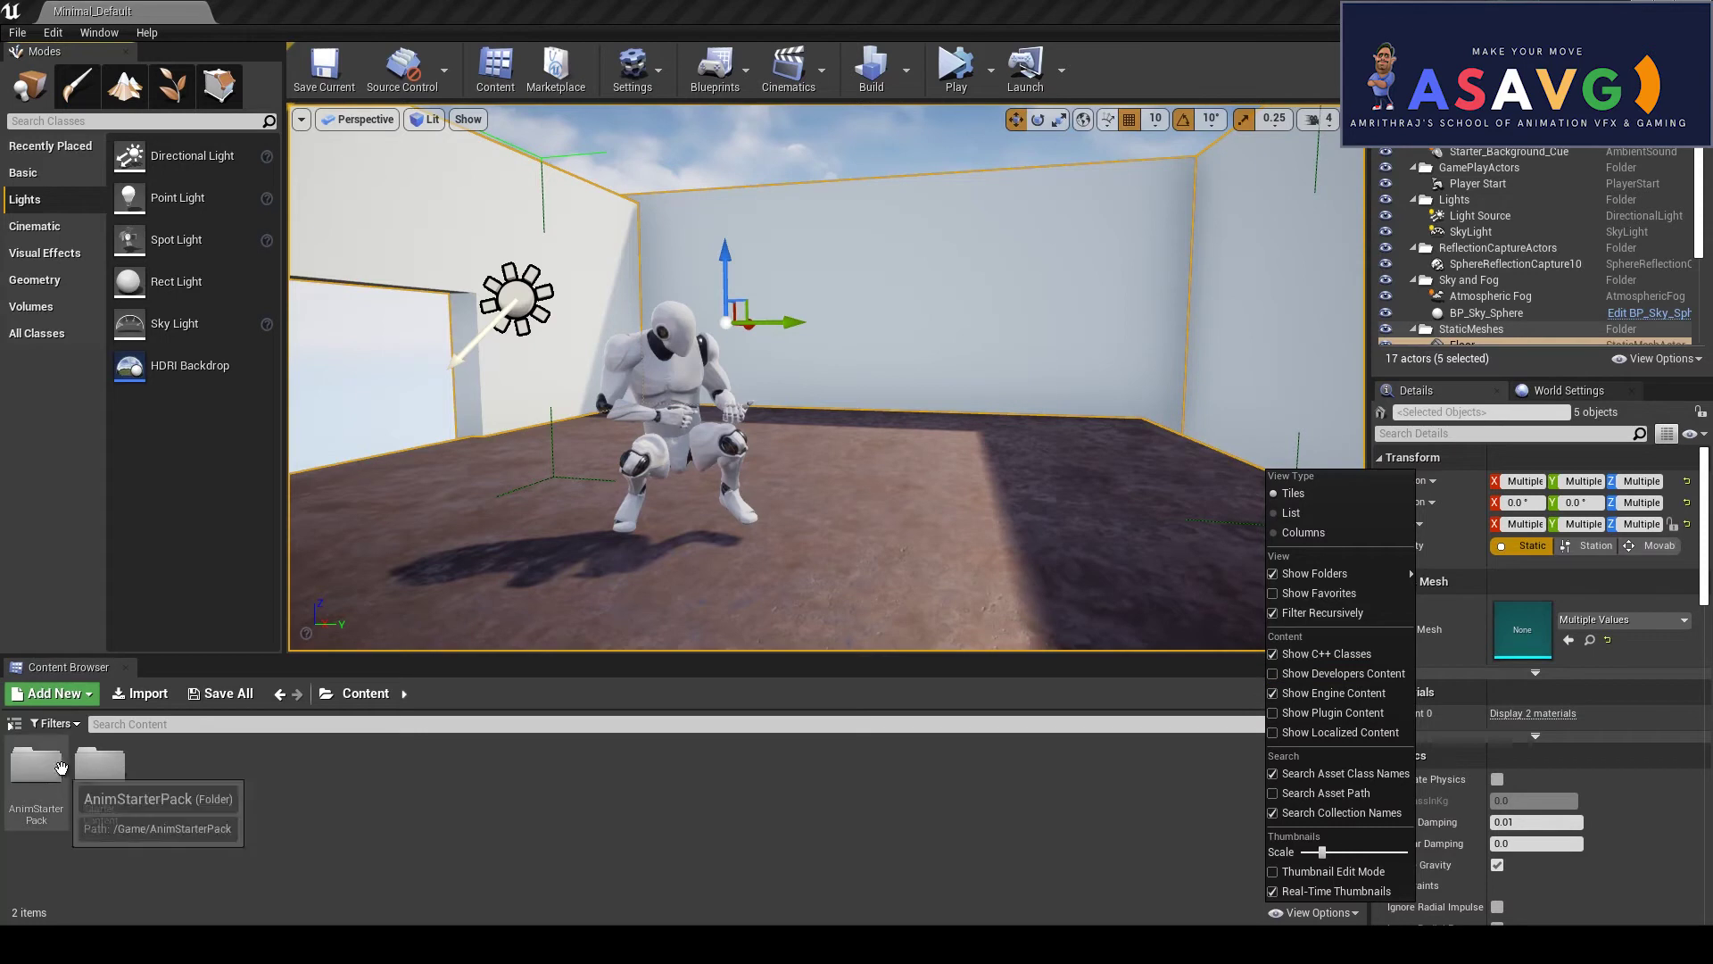
{"action": "left_click", "coordinate": [39, 796]}
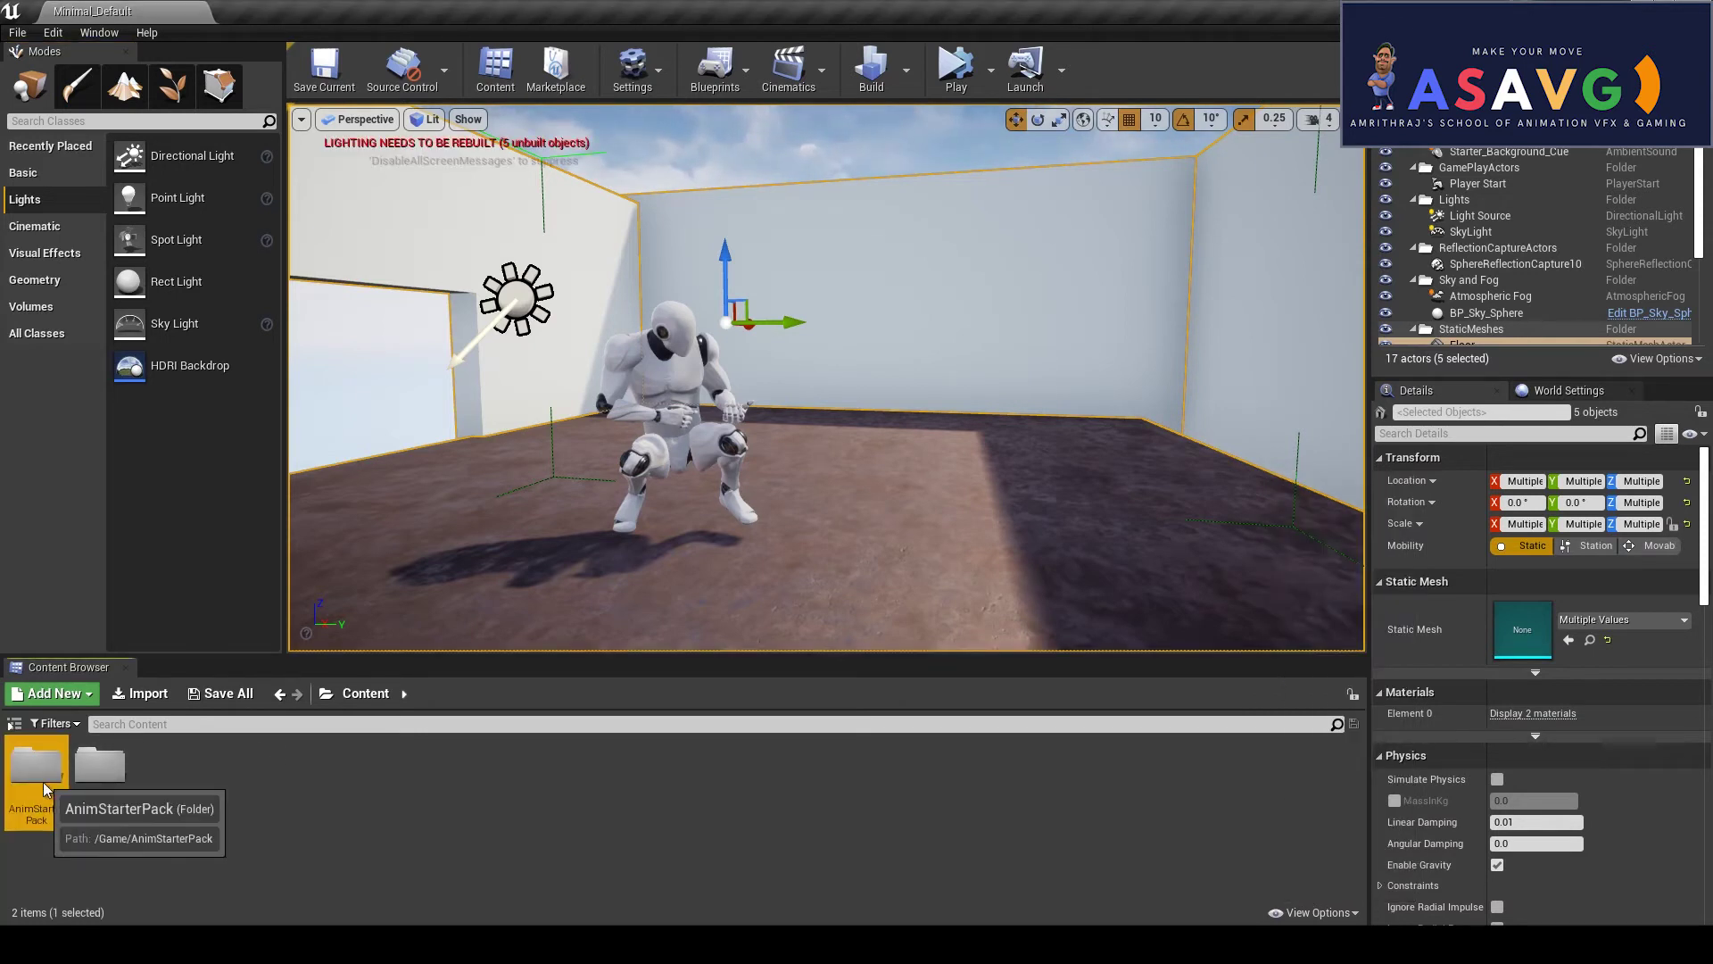
{"action": "left_click", "coordinate": [1347, 919]}
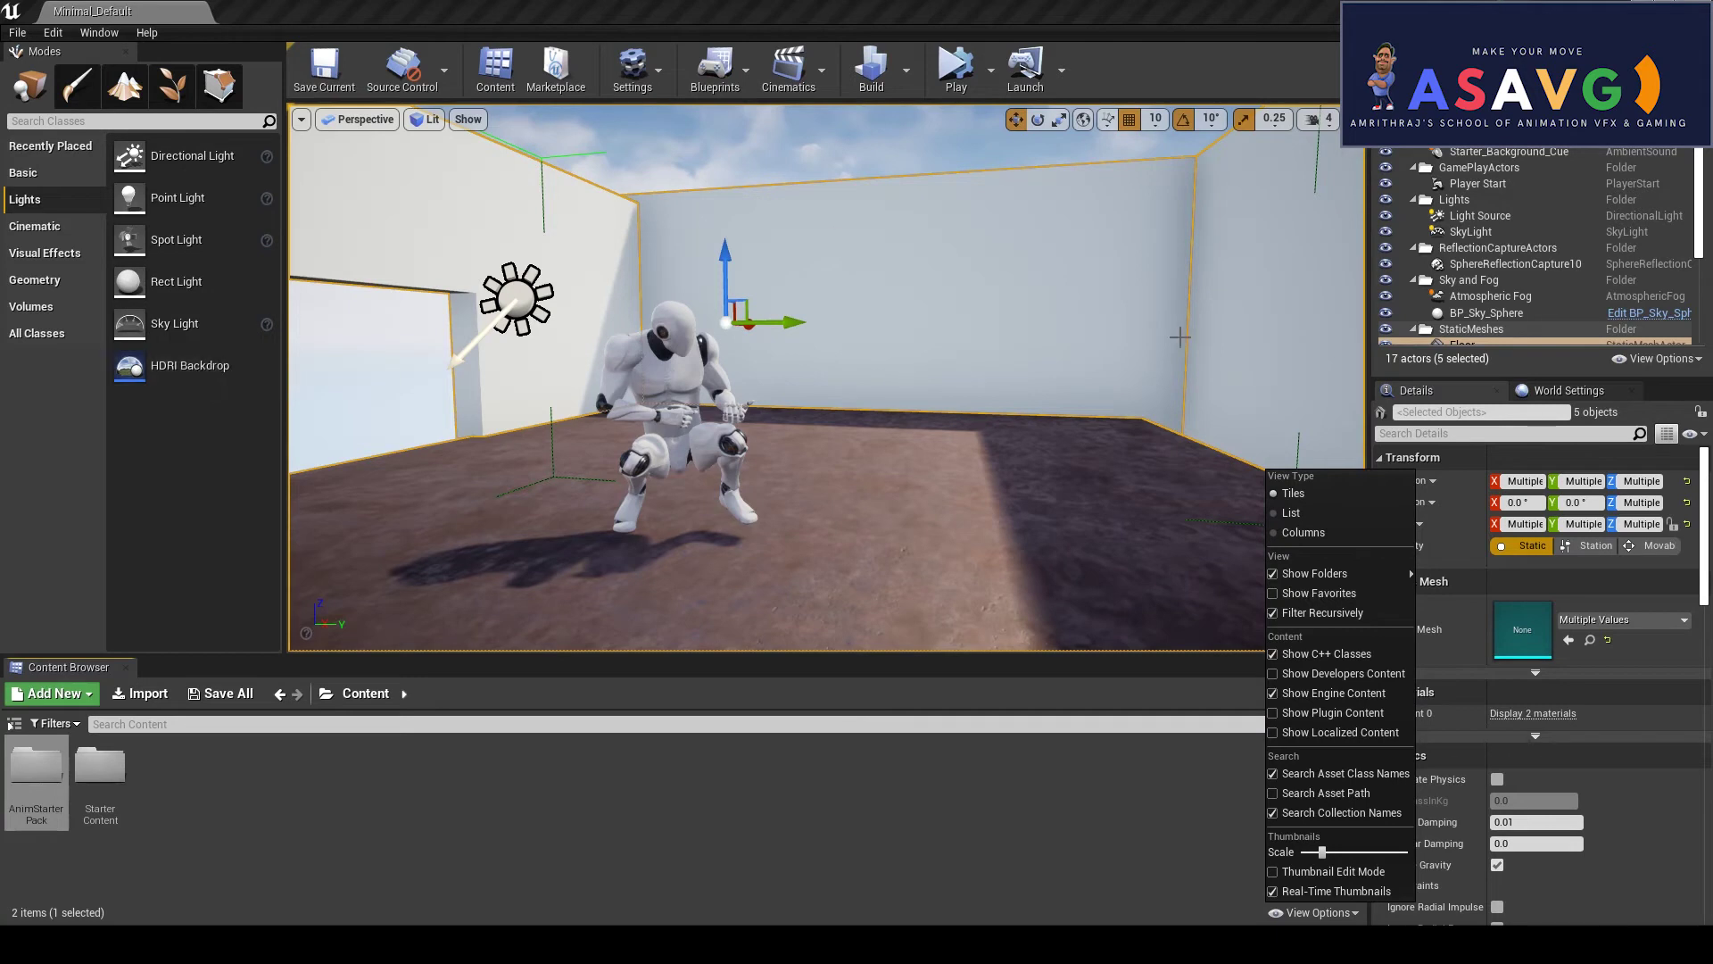
{"action": "left_click", "coordinate": [924, 301]}
Delete the selected floor and wall meshes that enclose the crouching mannequin.
{"action": "scroll", "coordinate": [857, 340], "scroll_direction": "down", "scroll_amount": 6}
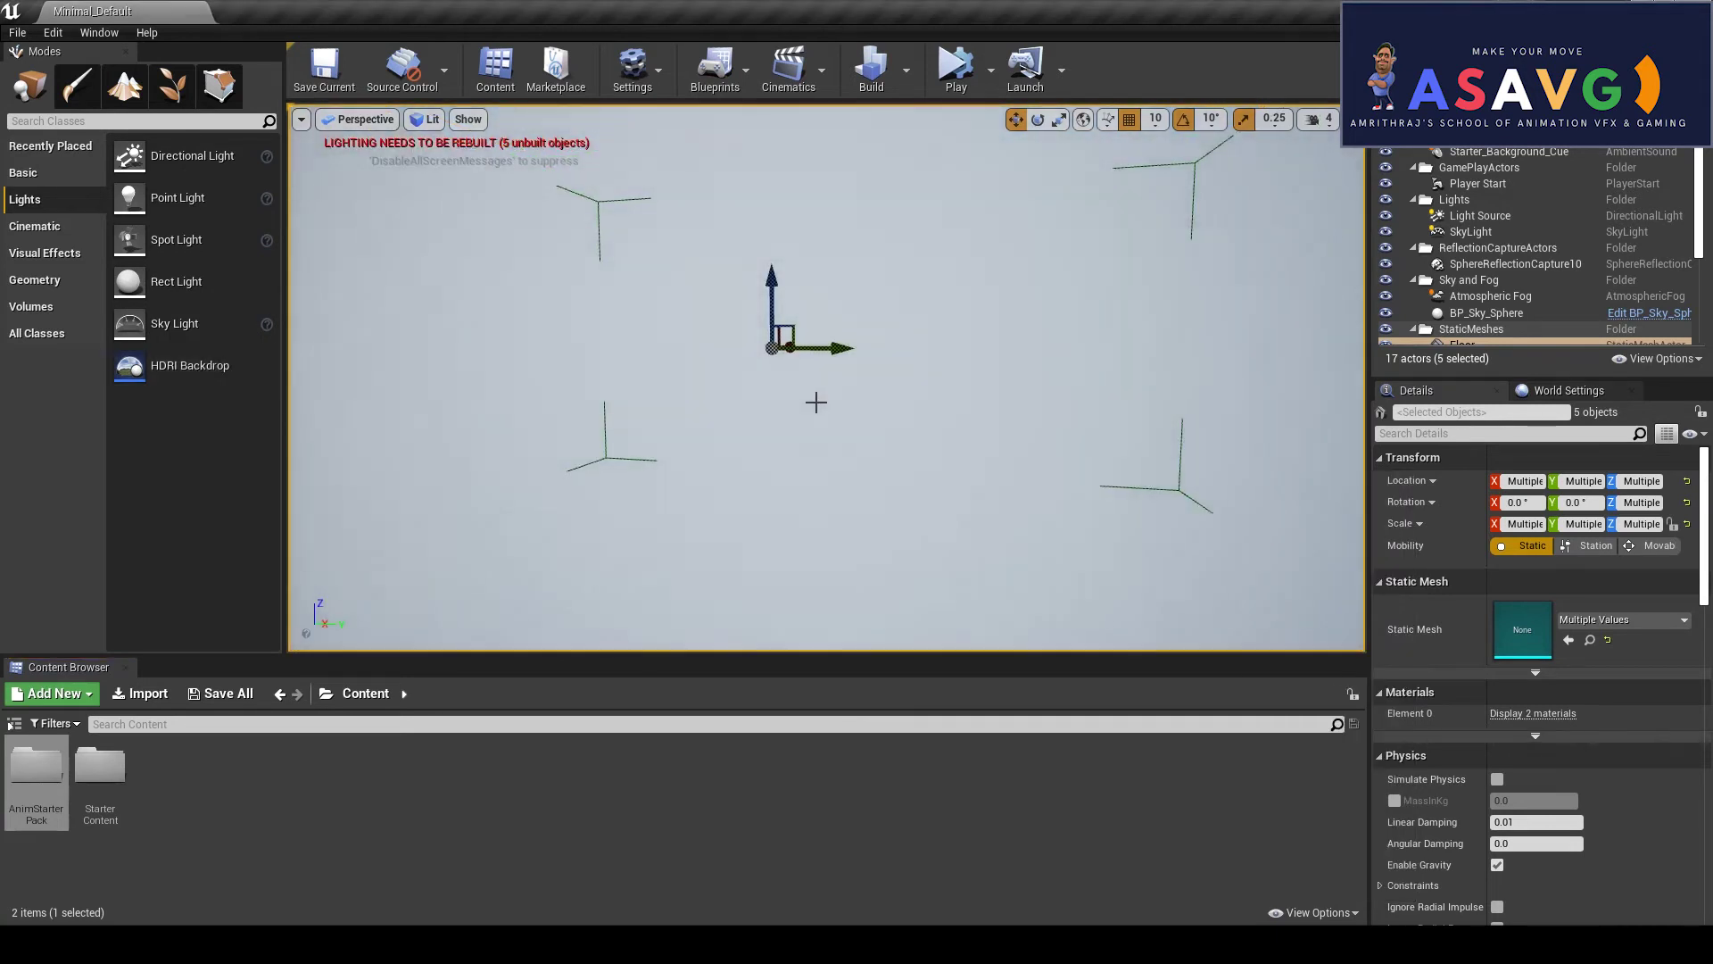
{"action": "scroll", "coordinate": [813, 390], "scroll_direction": "up", "scroll_amount": 1}
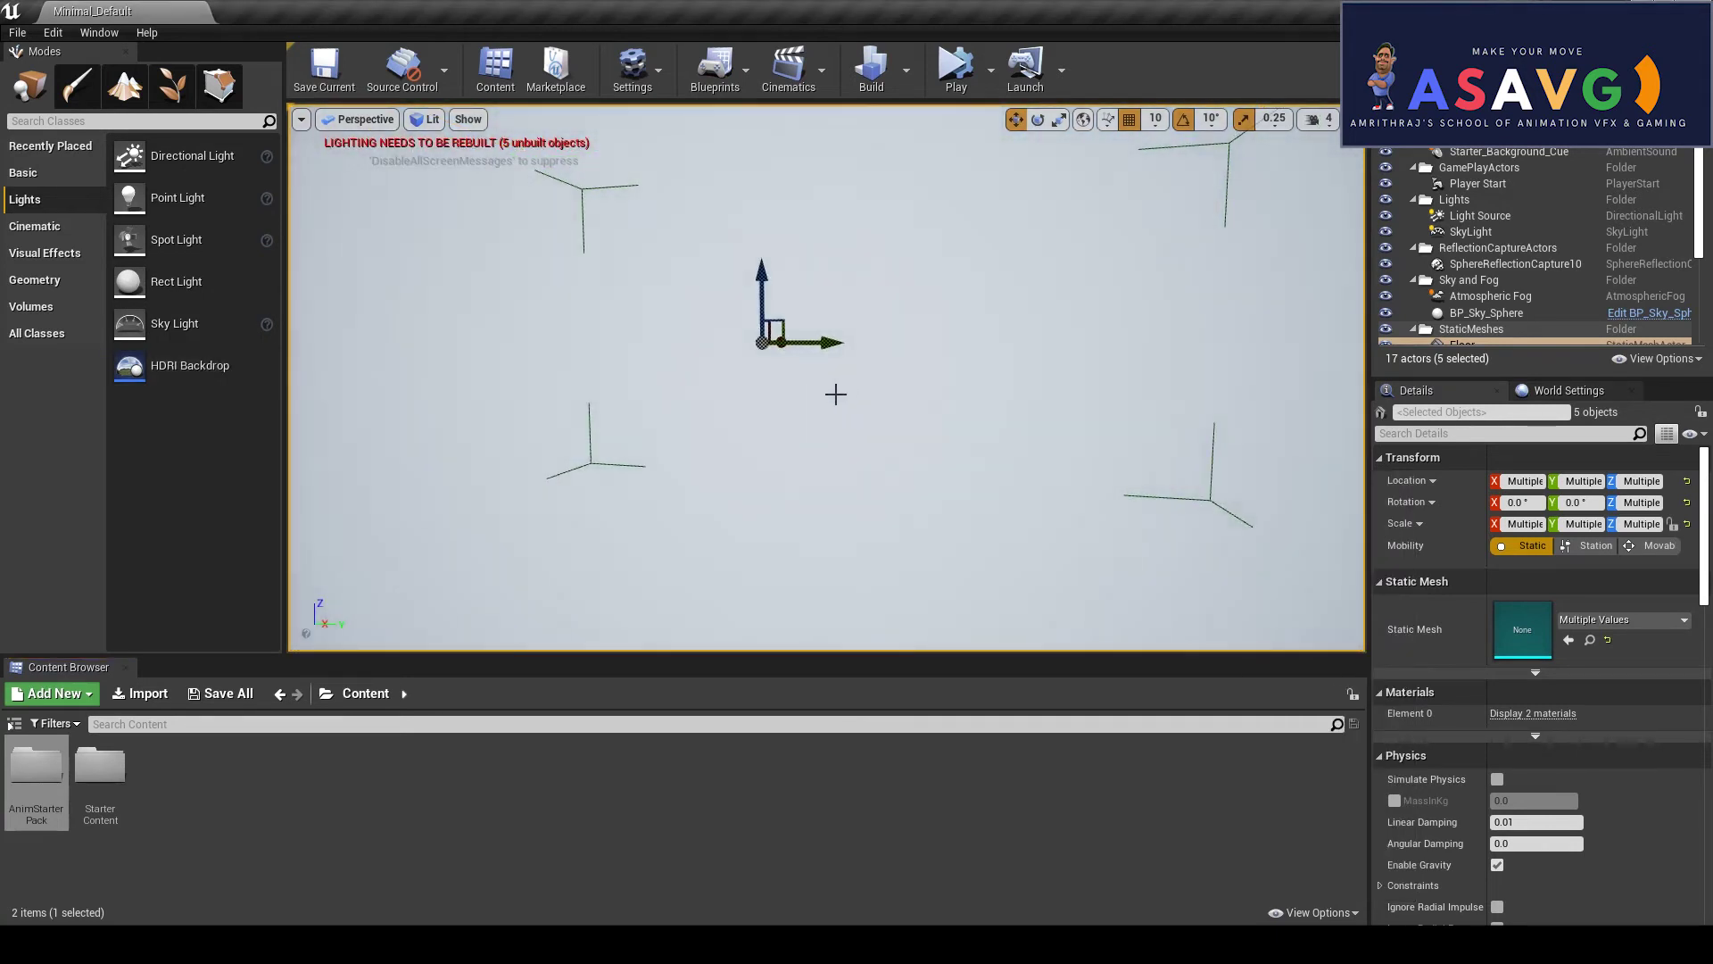
{"action": "scroll", "coordinate": [836, 394], "scroll_direction": "up", "scroll_amount": 2}
{"action": "scroll", "coordinate": [854, 374], "scroll_direction": "down", "scroll_amount": 2}
{"action": "scroll", "coordinate": [845, 327], "scroll_direction": "down", "scroll_amount": 2}
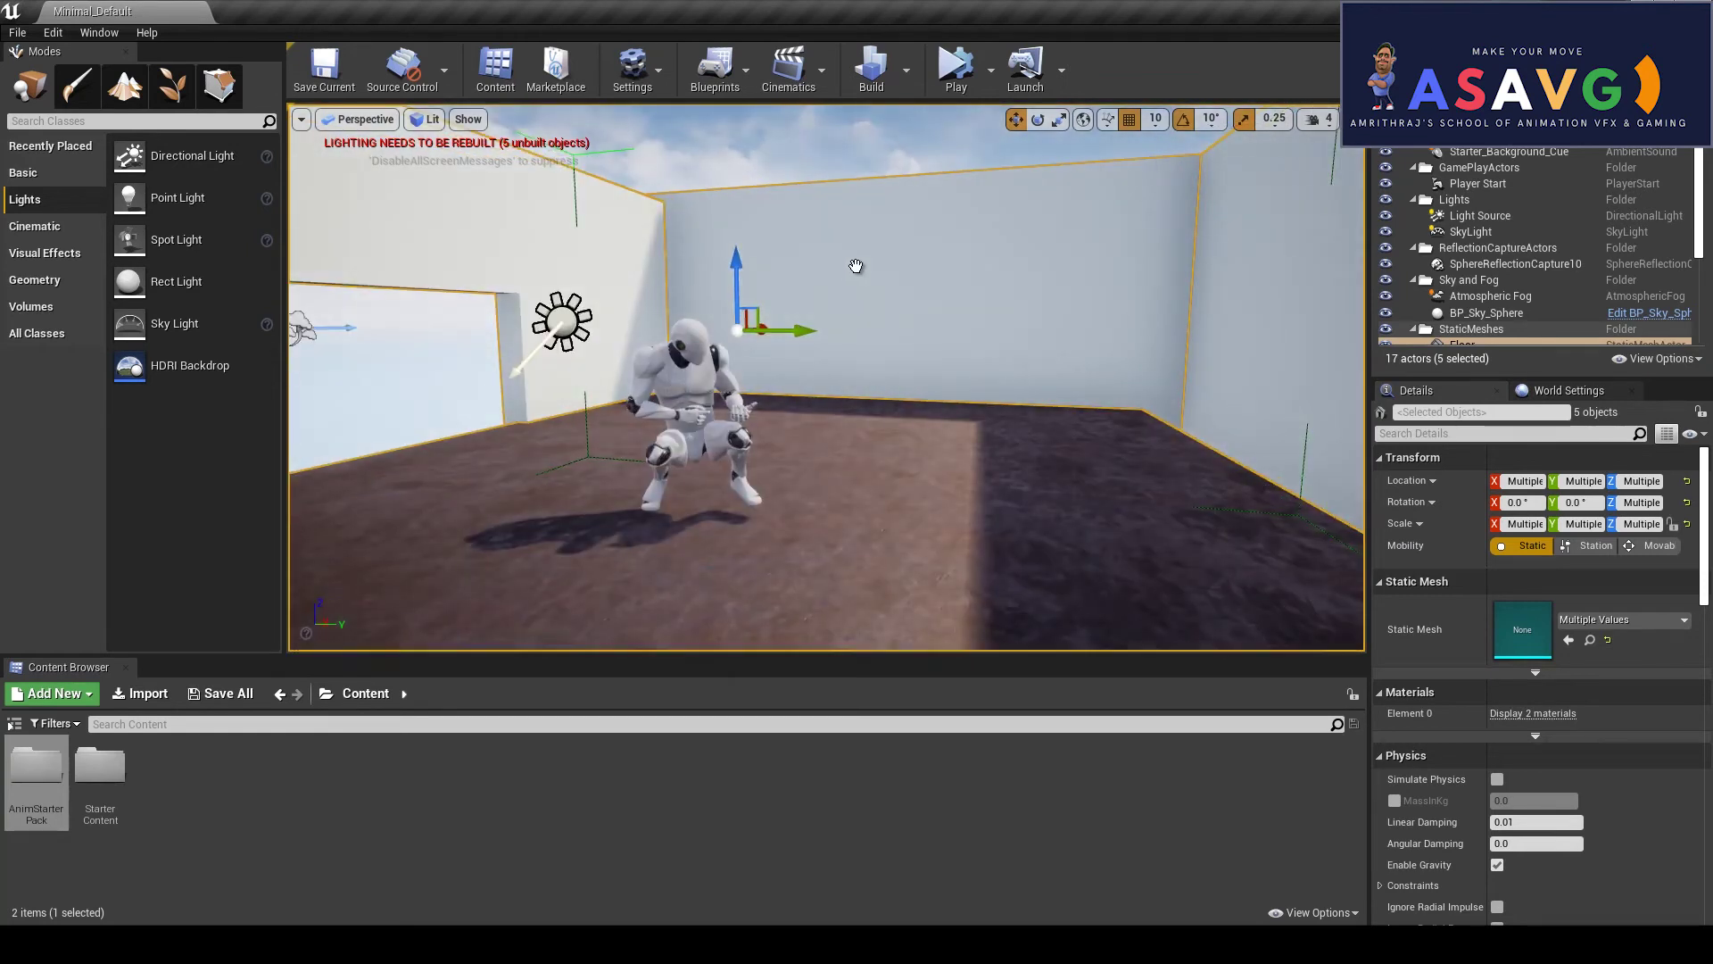
{"action": "key", "text": "Delete"}
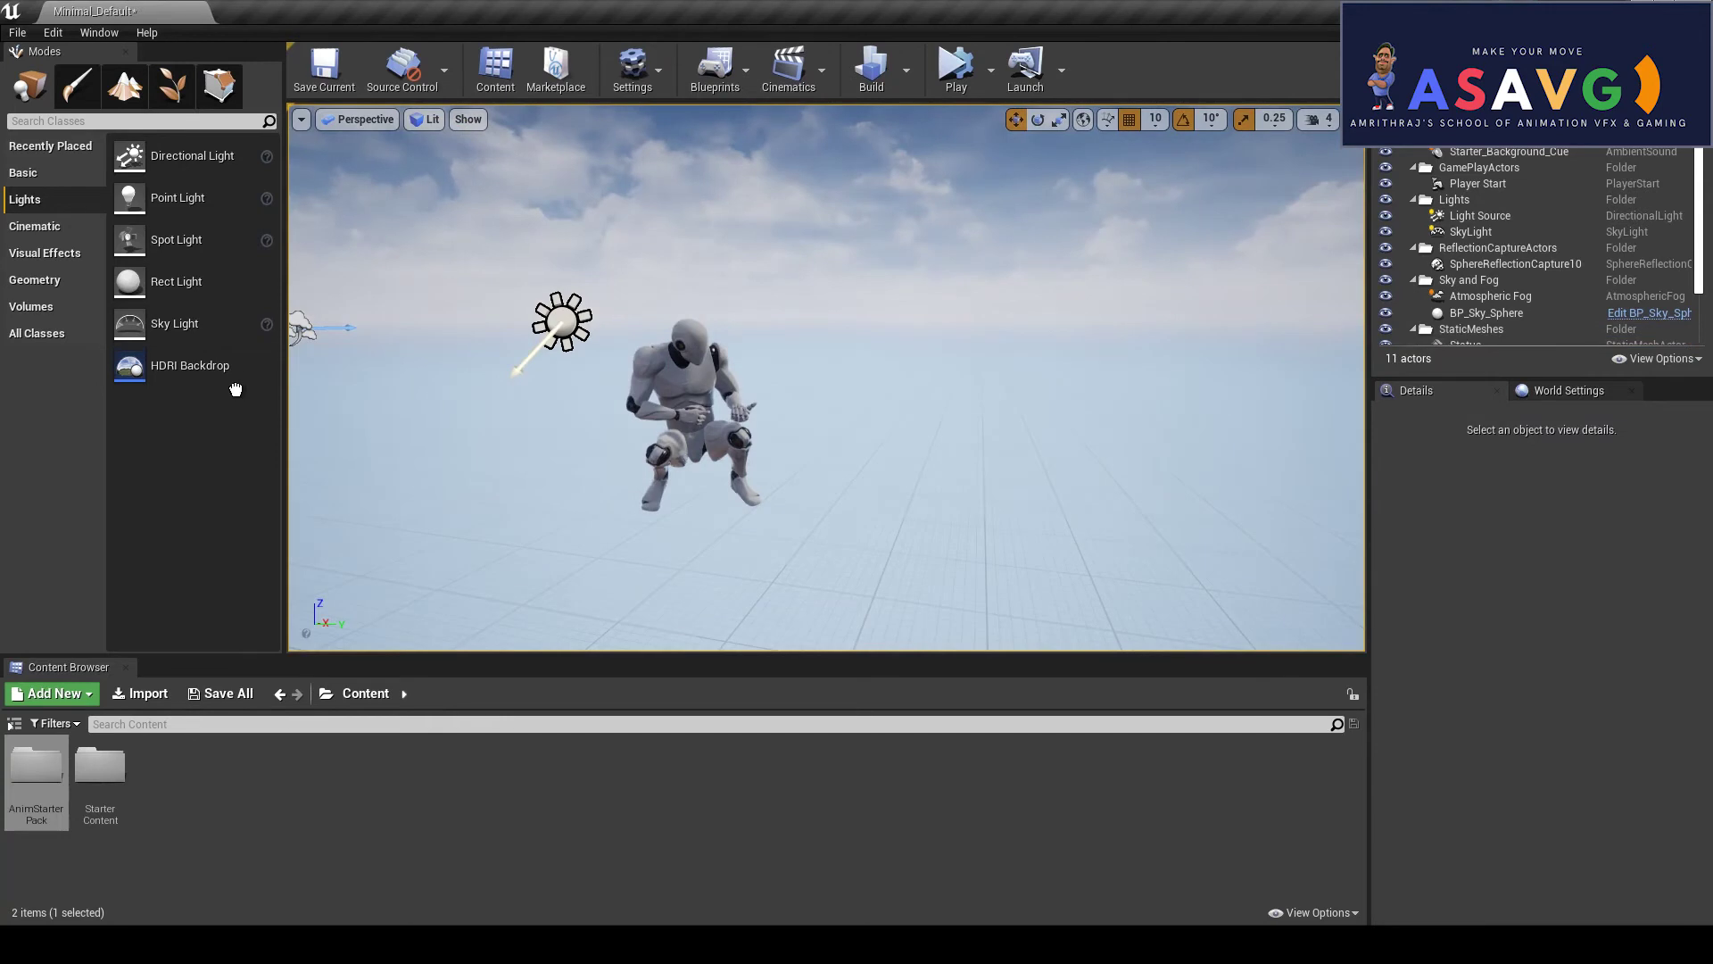
Place an HDRI Backdrop at the crouching mannequin's feet, duplicate it to X 540, and undo the copy's vertical move.
{"action": "left_click_drag", "start_coordinate": [161, 376], "coordinate": [676, 464]}
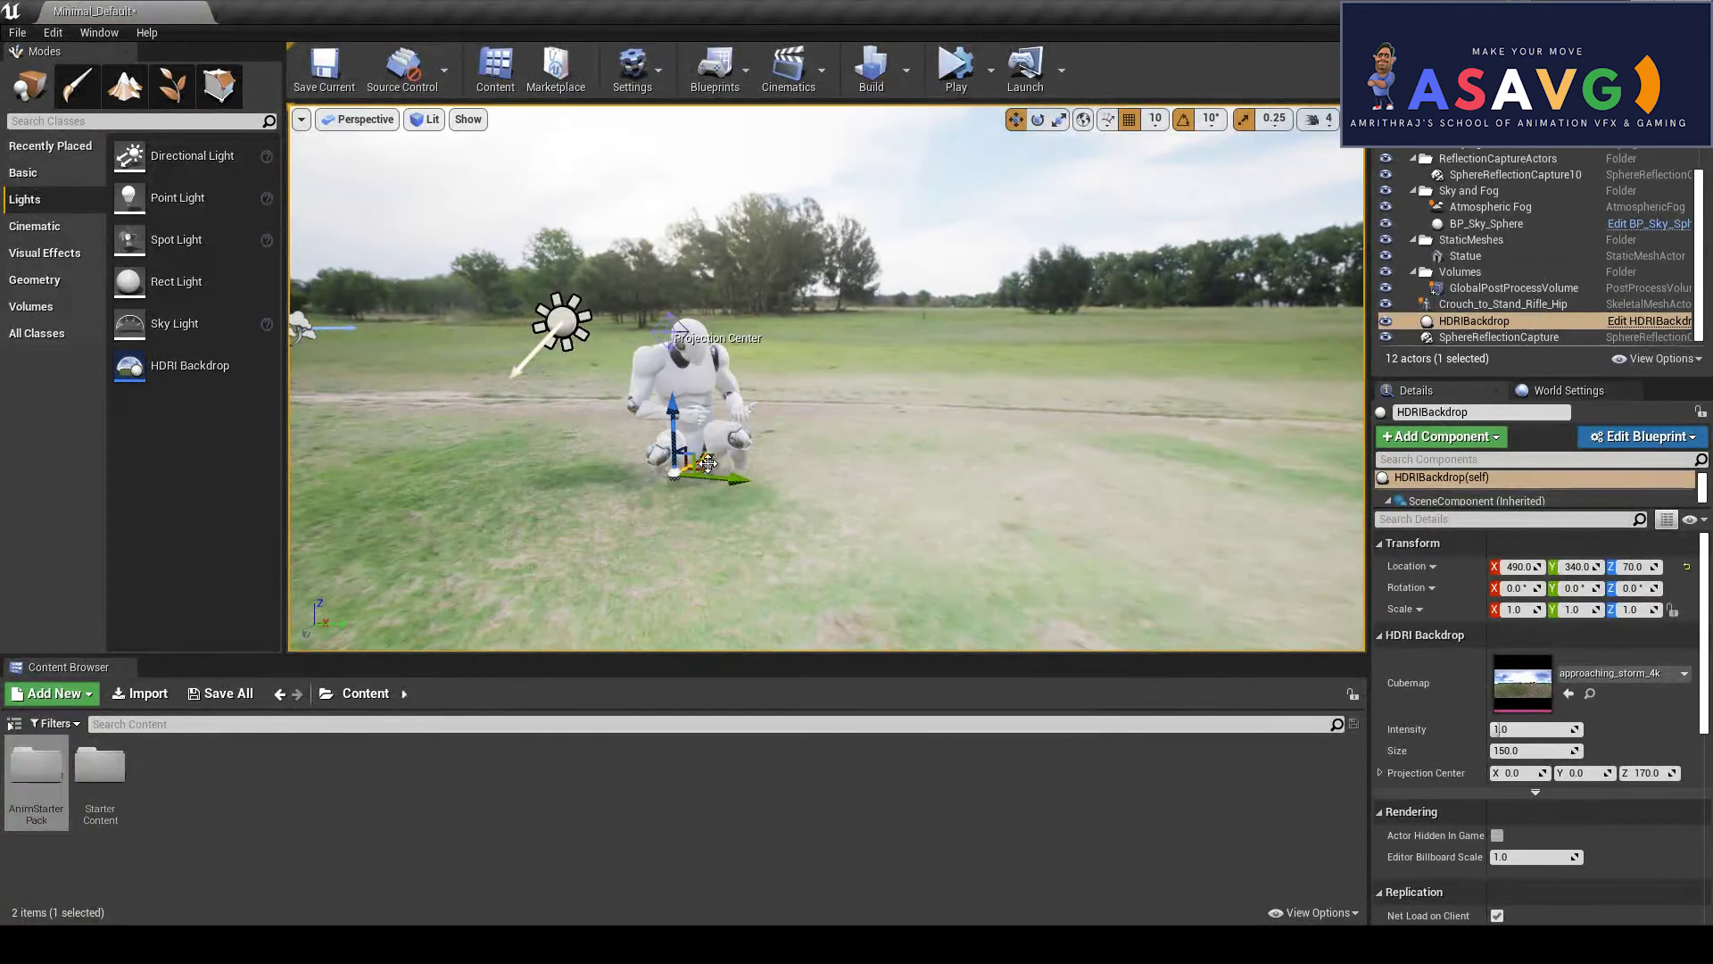
{"action": "left_click_drag", "start_coordinate": [708, 463], "coordinate": [695, 435], "text": "alt"}
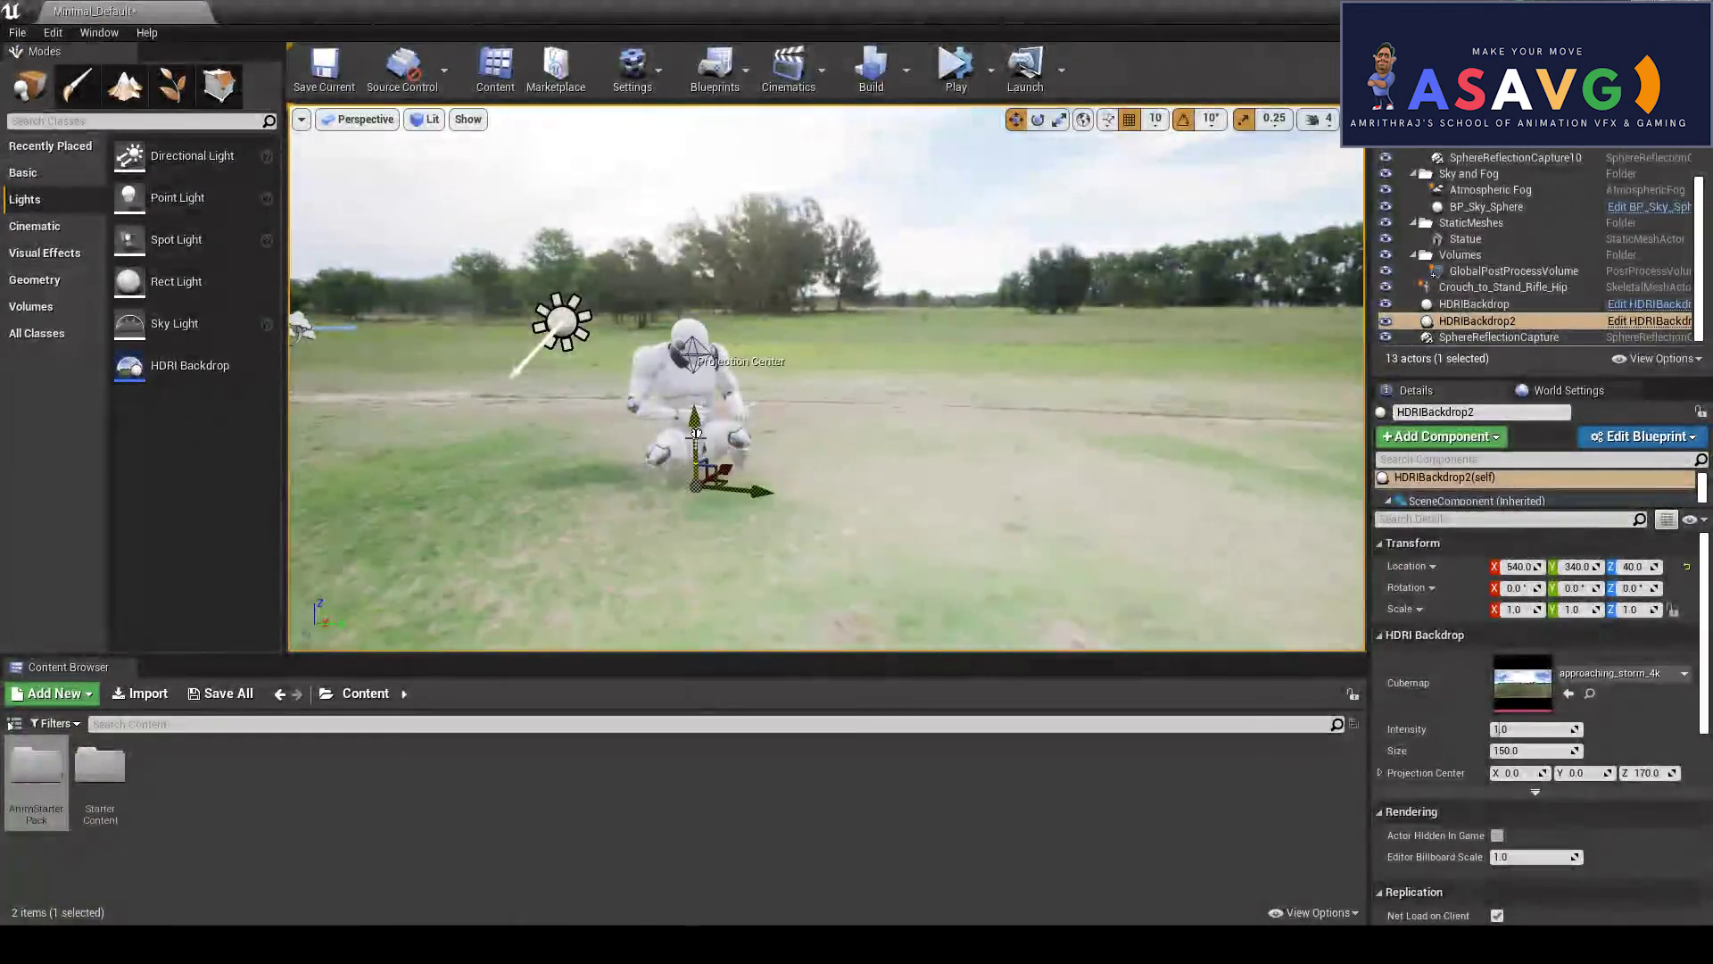
{"action": "key", "text": "ctrl+z"}
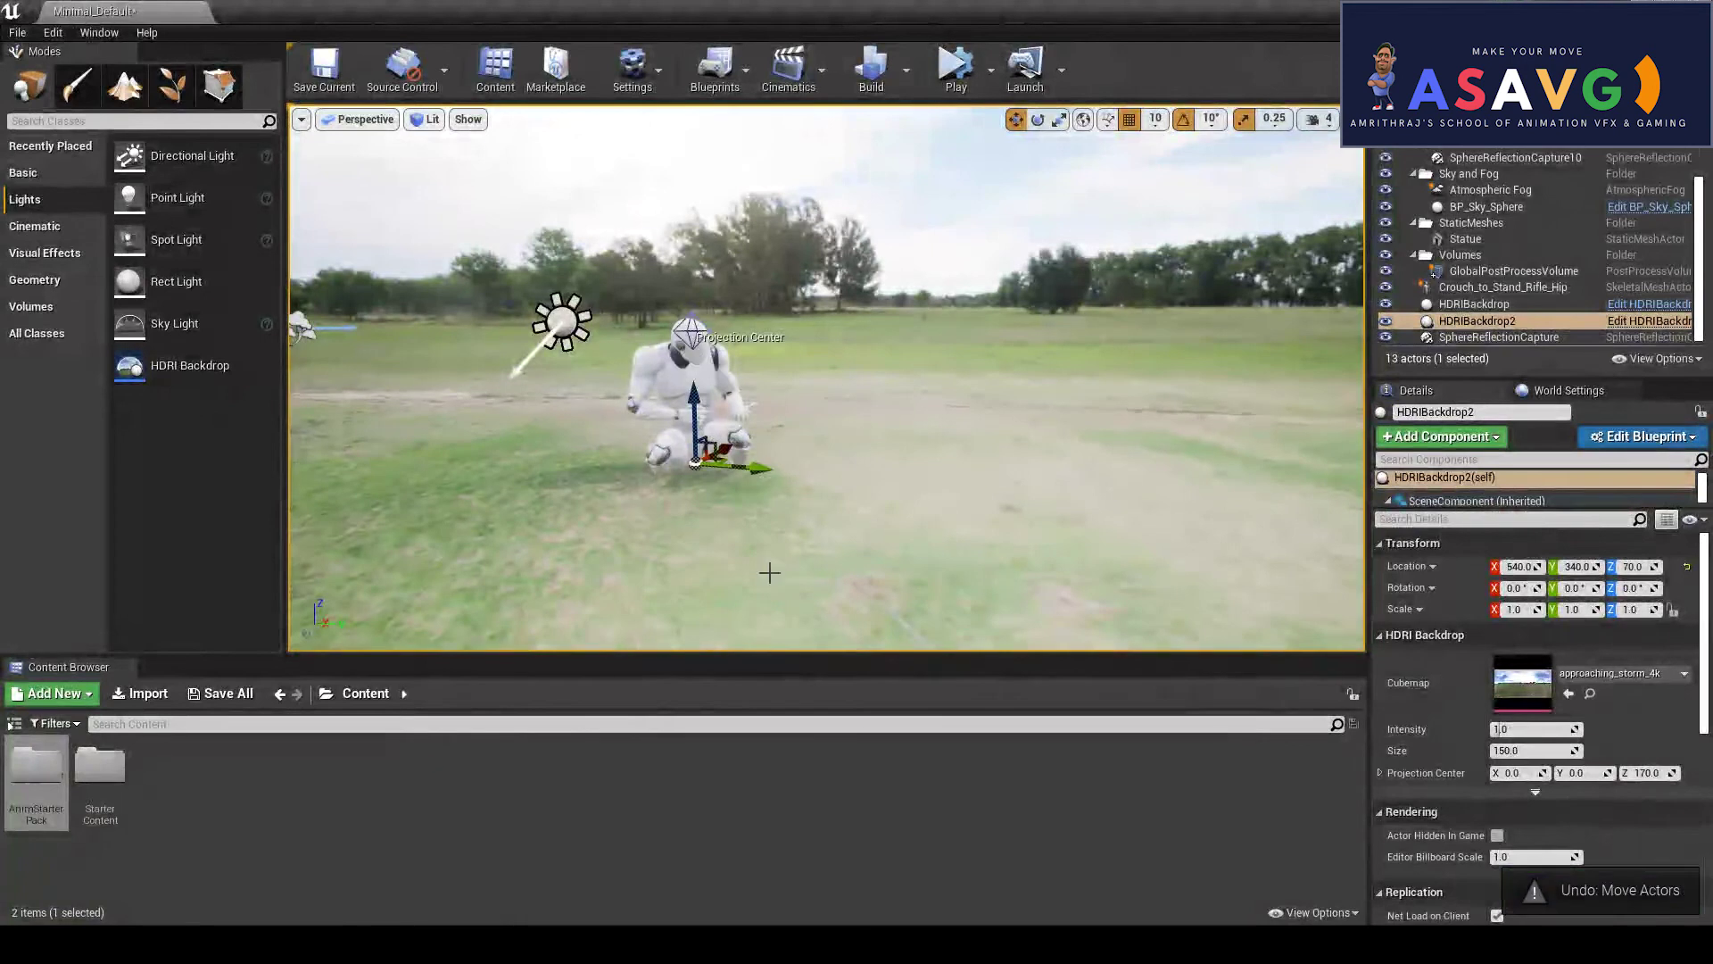
Lower the crouching mannequin to Z 70 to rest it on the backdrop's ground.
{"action": "left_click", "coordinate": [700, 365]}
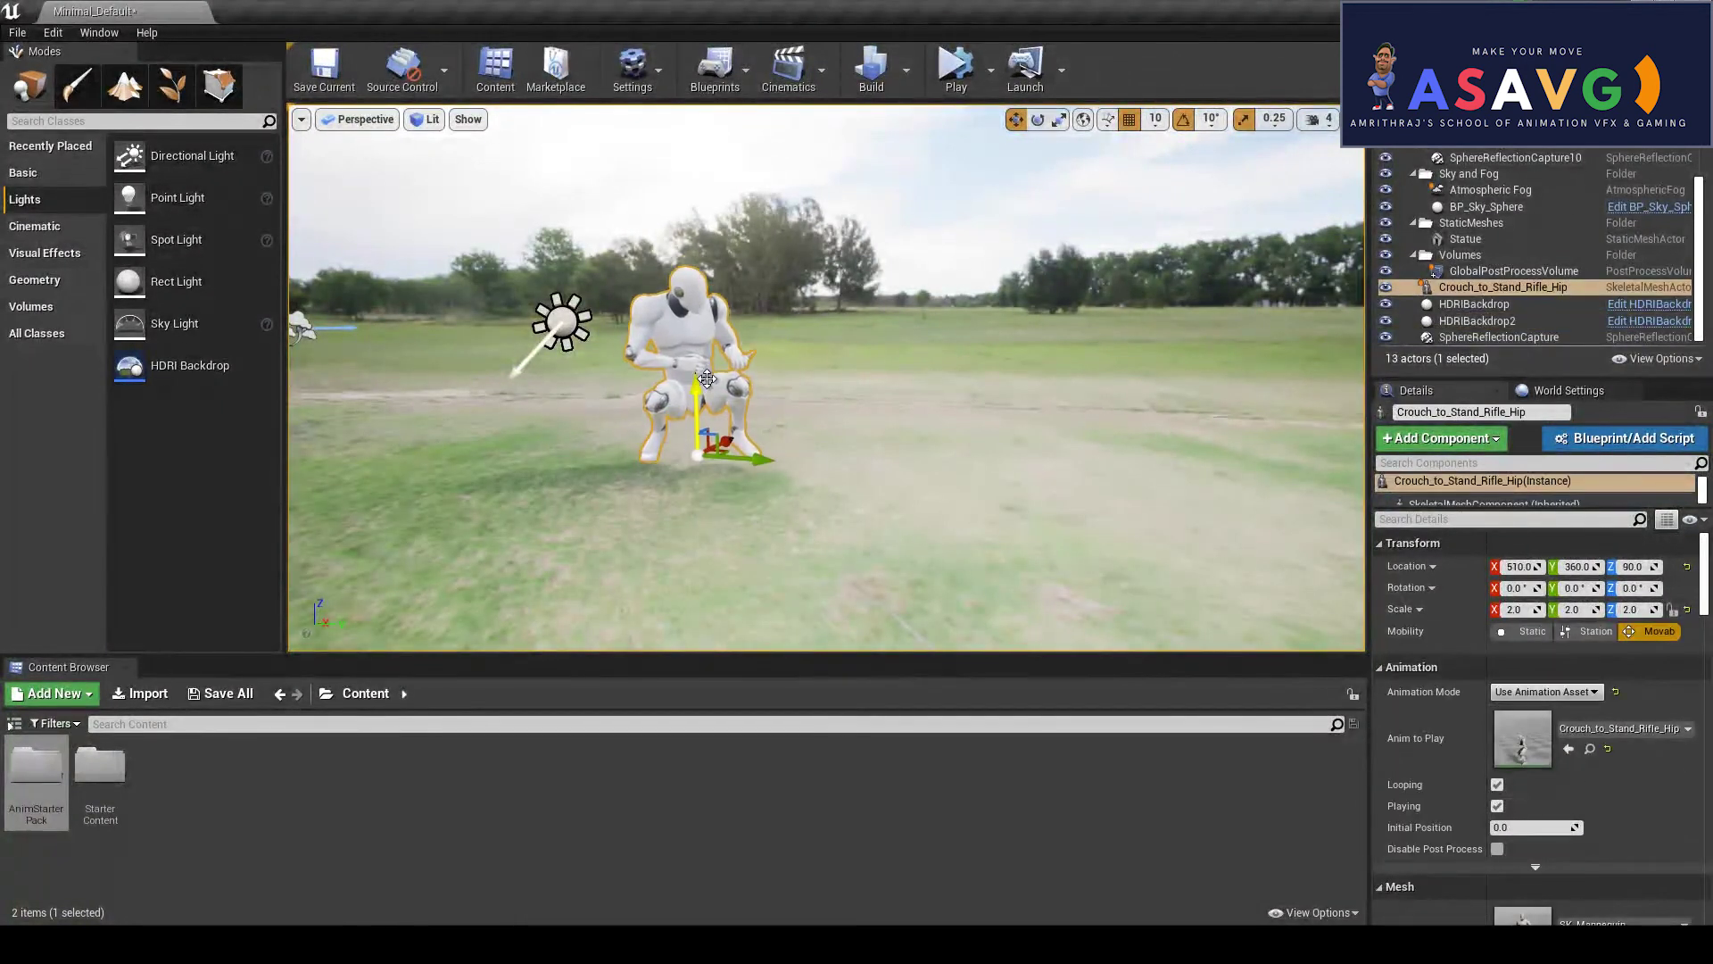
{"action": "scroll", "coordinate": [738, 431], "scroll_direction": "up", "scroll_amount": 3}
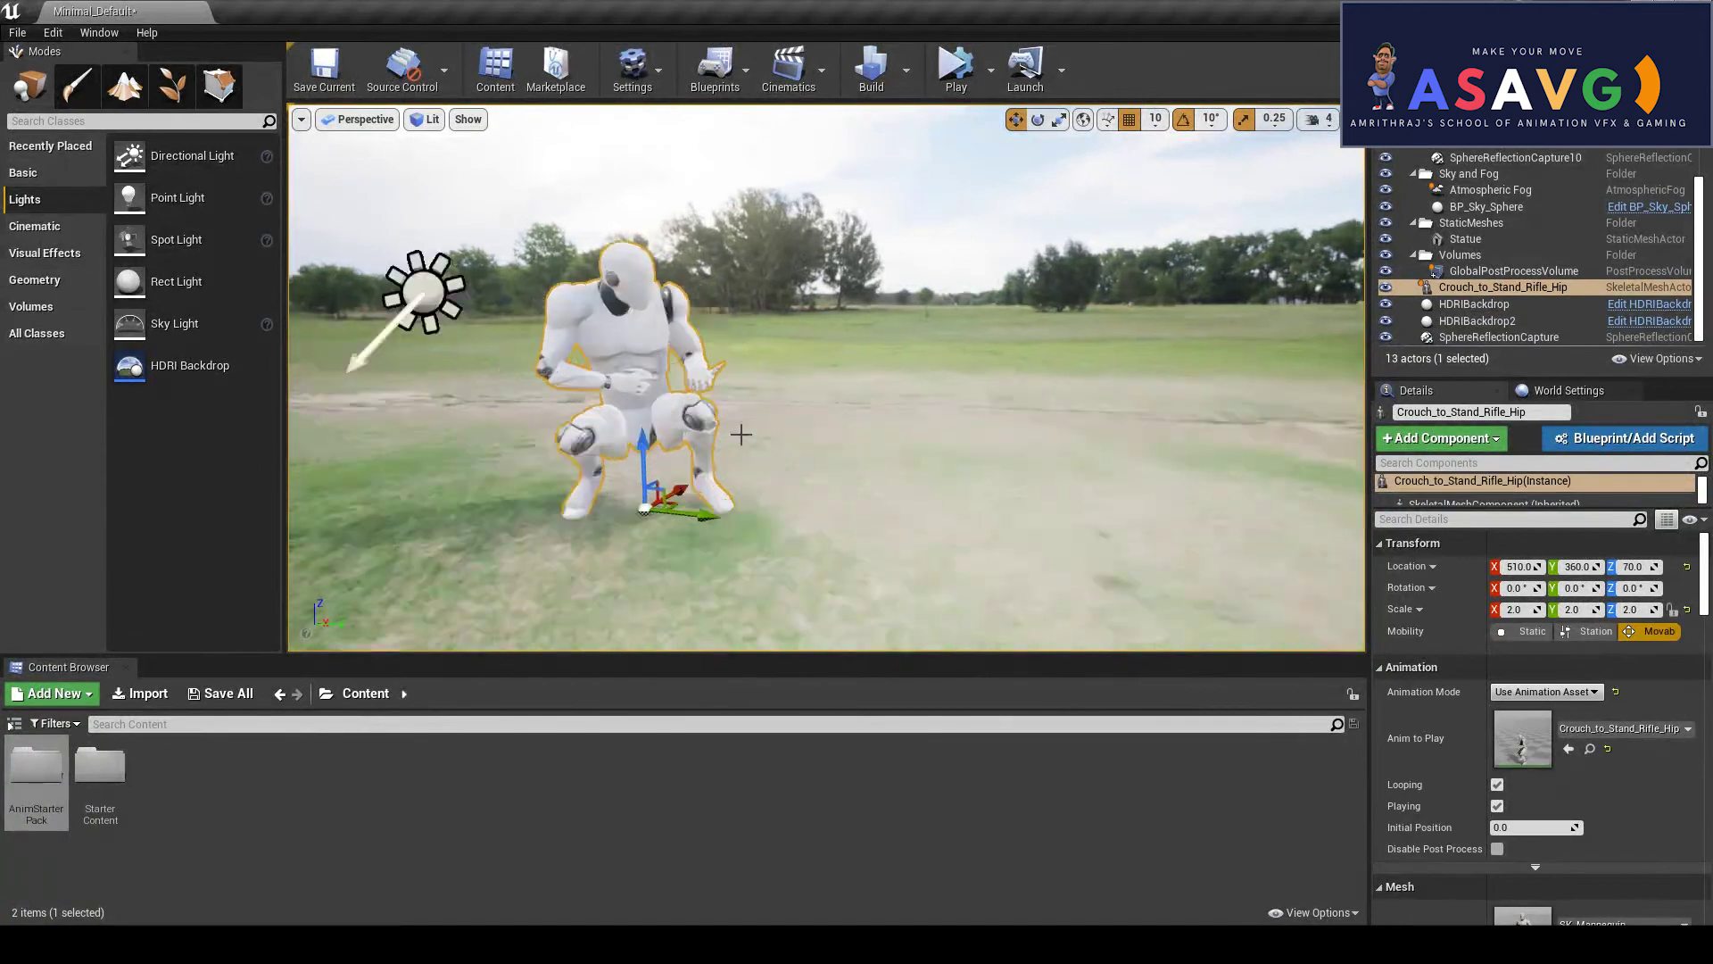
Examine how the mannequin sits against the HDRI backdrop from several distances and angles.
{"action": "scroll", "coordinate": [790, 453], "scroll_direction": "down", "scroll_amount": 7}
{"action": "scroll", "coordinate": [790, 449], "scroll_direction": "down", "scroll_amount": 4}
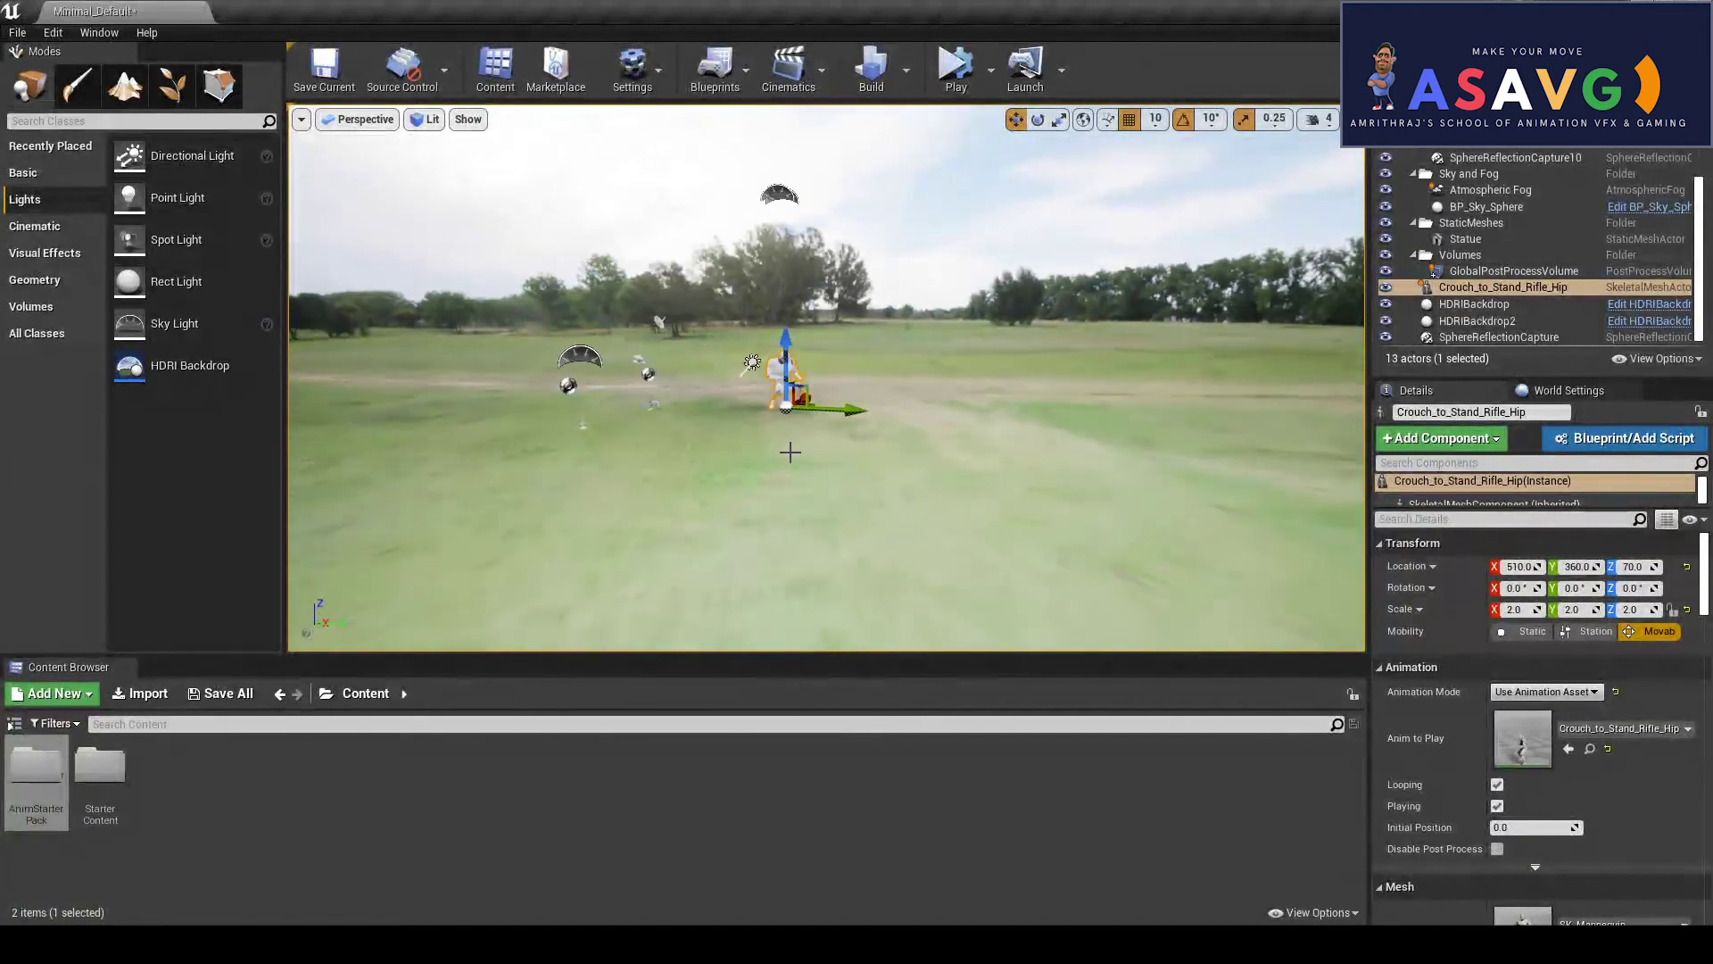
{"action": "left_click_drag", "start_coordinate": [784, 489], "coordinate": [862, 478], "text": "alt"}
{"action": "scroll", "coordinate": [892, 450], "scroll_direction": "up", "scroll_amount": 5}
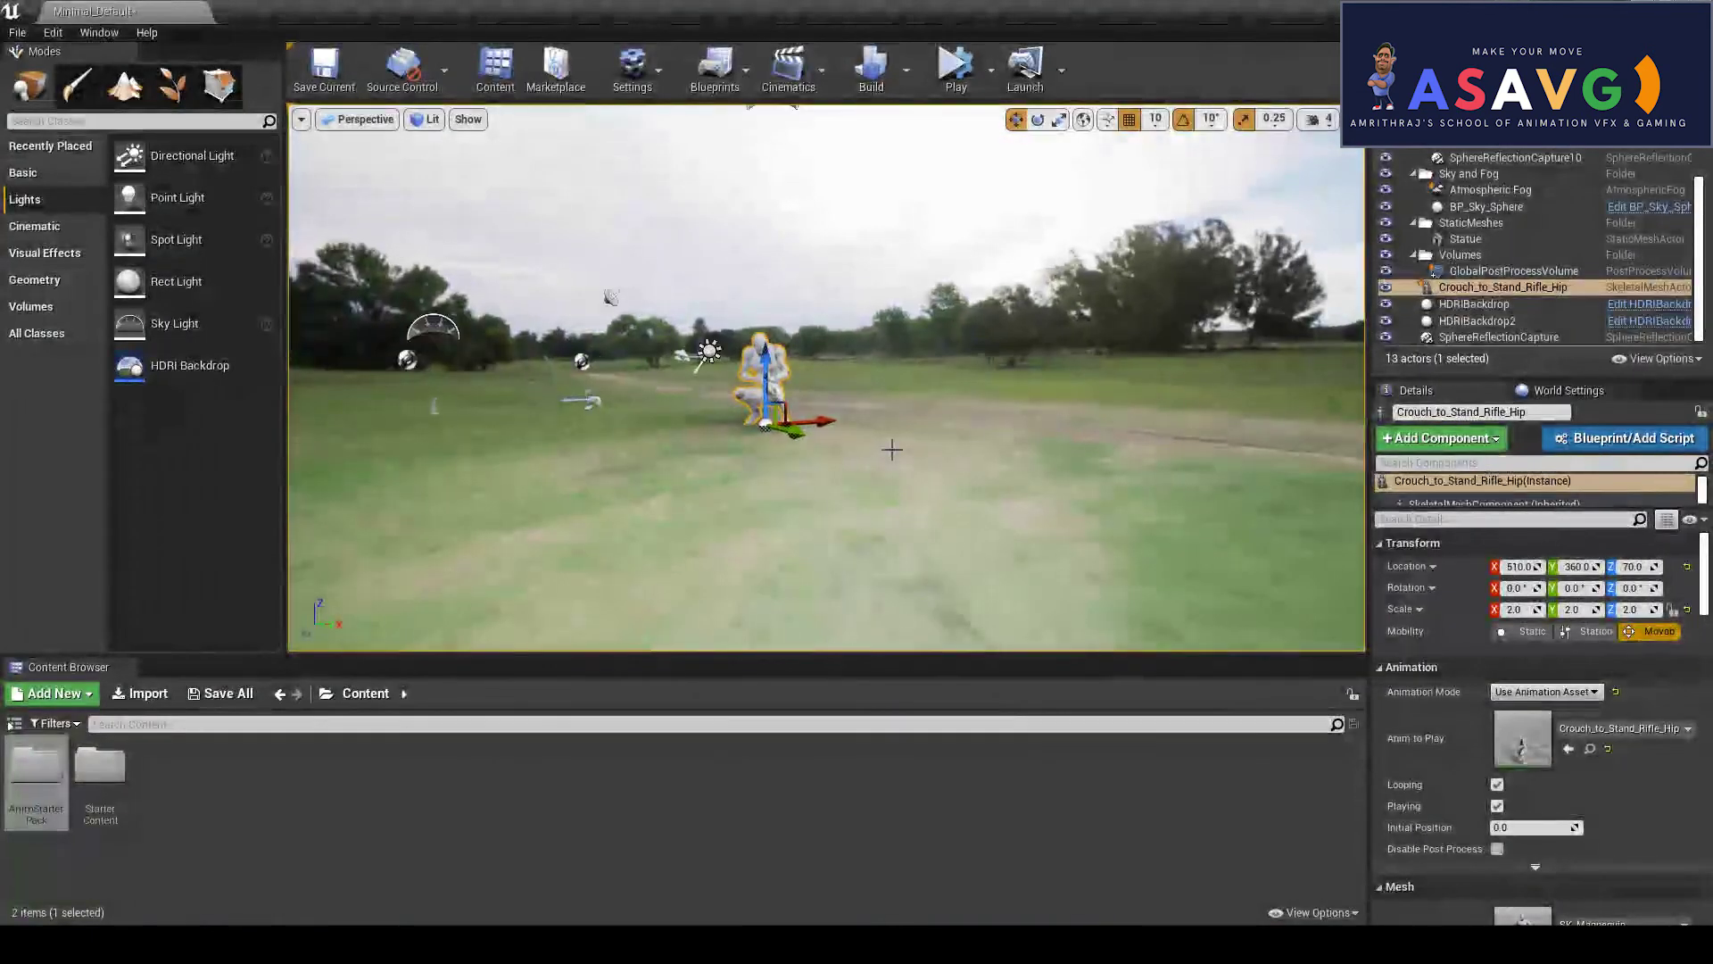
{"action": "scroll", "coordinate": [803, 409], "scroll_direction": "up", "scroll_amount": 6}
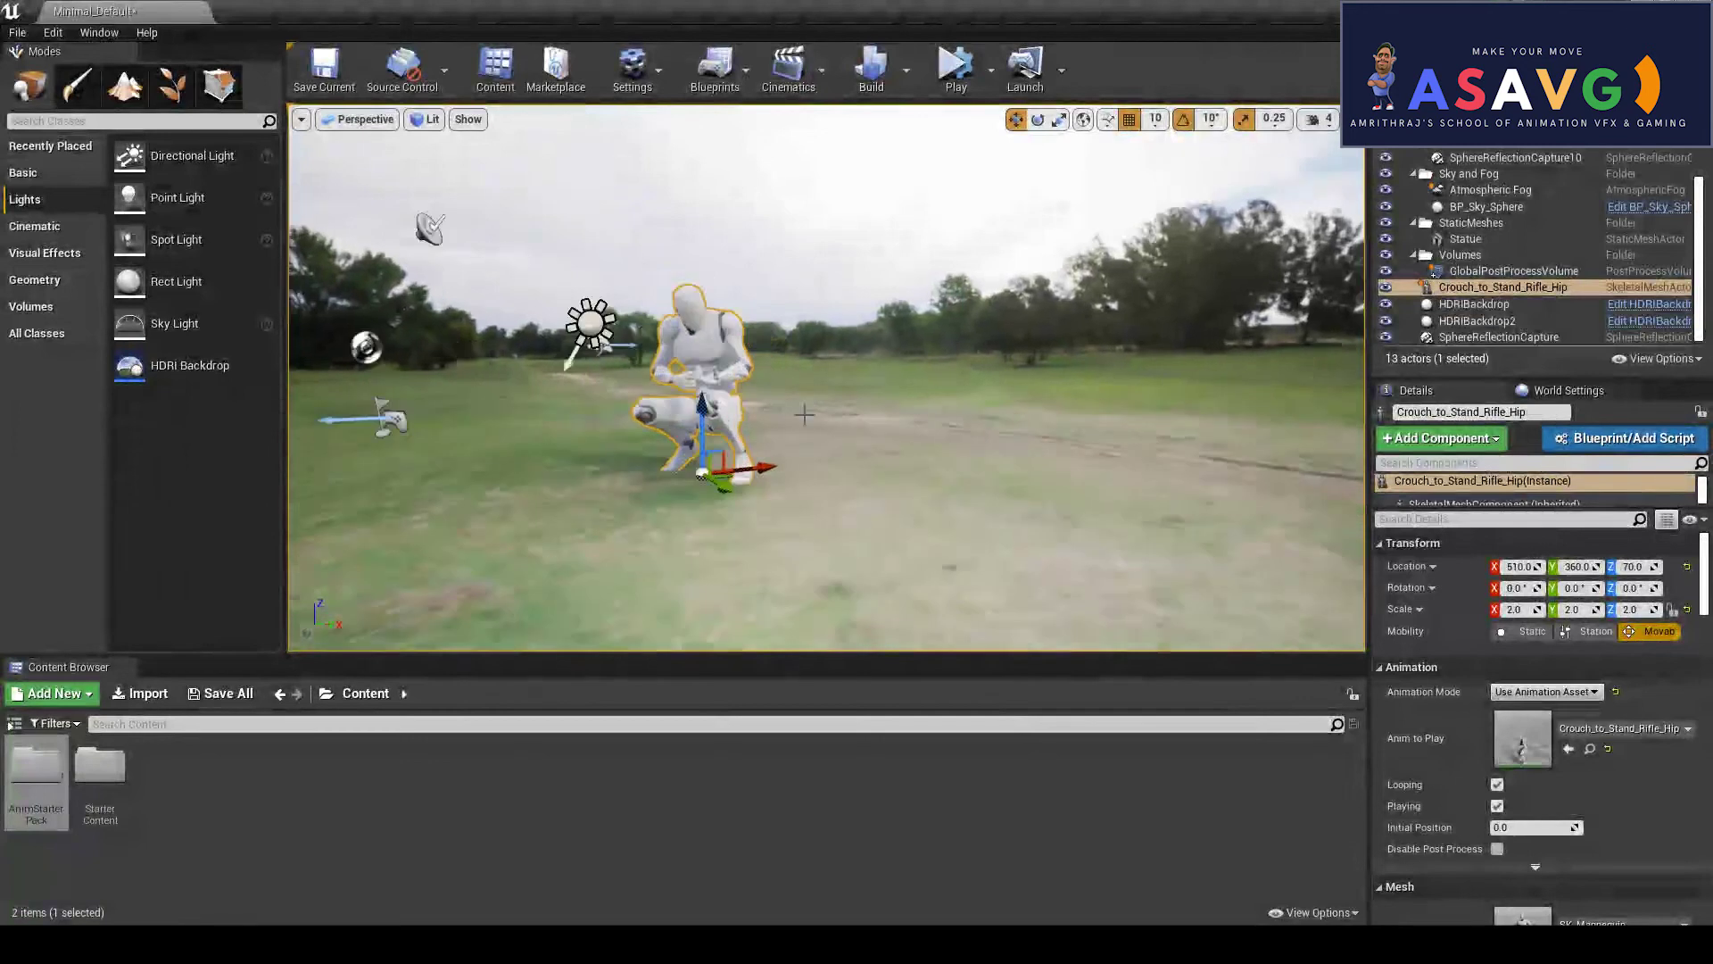
{"action": "left_click_drag", "start_coordinate": [802, 486], "coordinate": [798, 488], "text": "alt"}
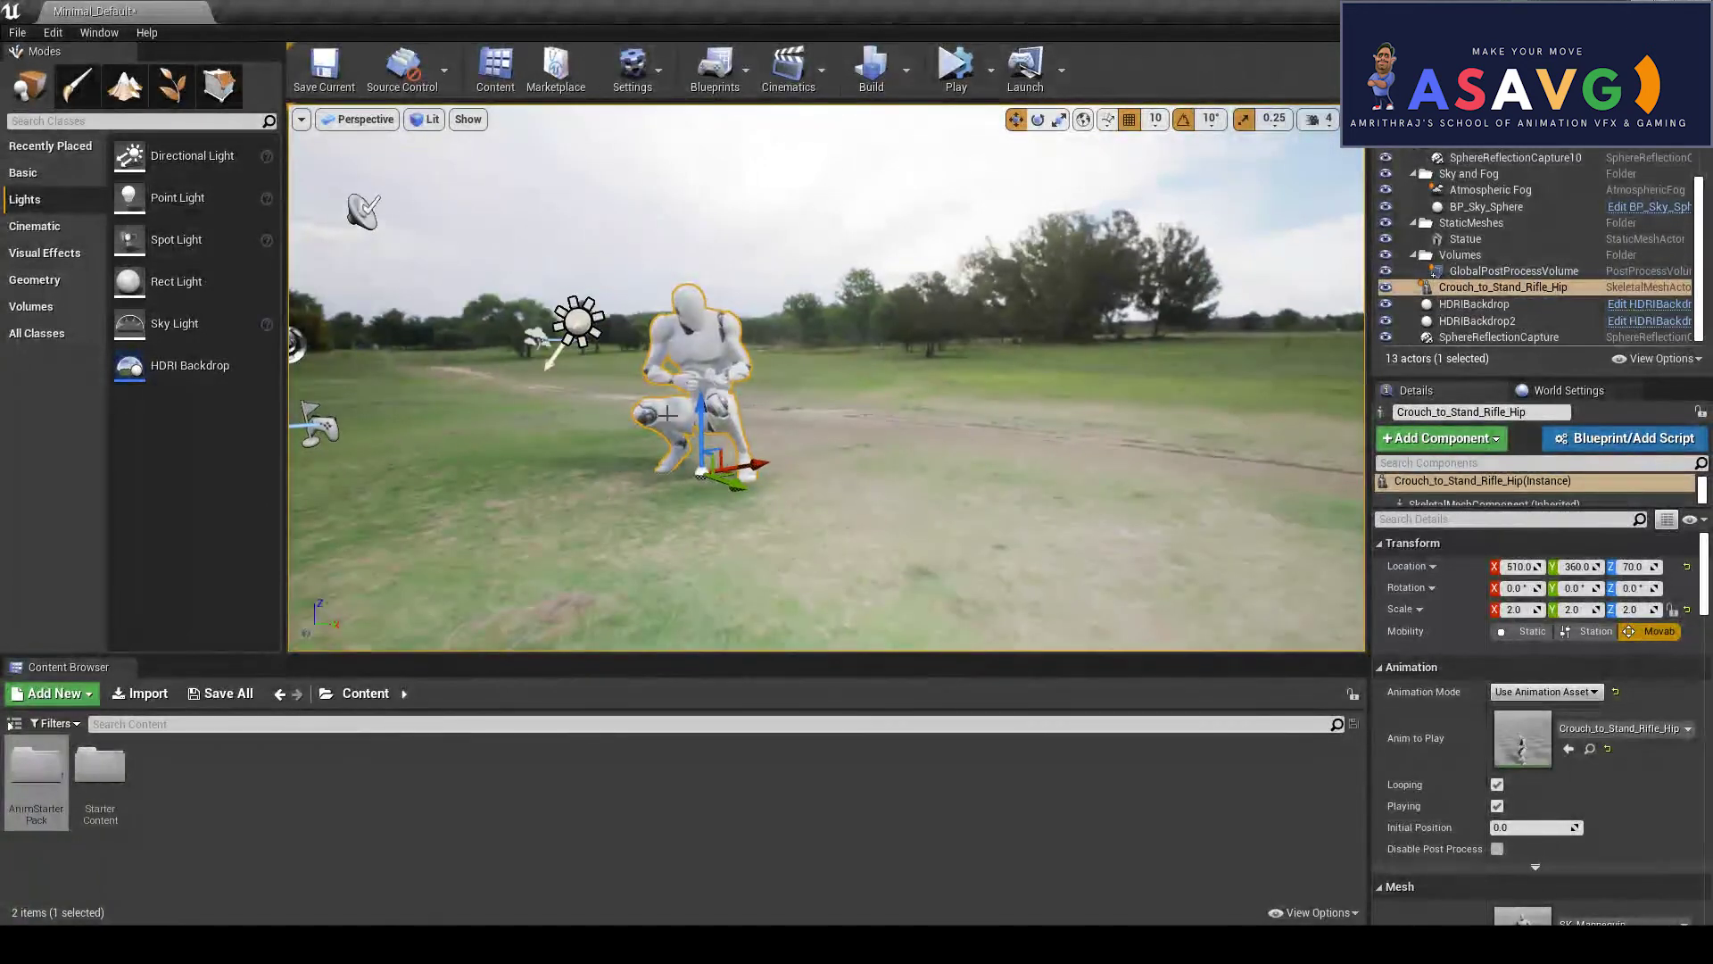
{"action": "scroll", "coordinate": [667, 413], "scroll_direction": "down", "scroll_amount": 3}
{"action": "scroll", "coordinate": [603, 388], "scroll_direction": "up", "scroll_amount": 3}
{"action": "mouse_move", "coordinate": [602, 388]}
{"action": "left_mouse_down", "text": "alt"}
{"action": "mouse_move", "coordinate": [782, 393]}
{"action": "mouse_move", "coordinate": [609, 389]}
{"action": "left_mouse_up", "text": "alt"}
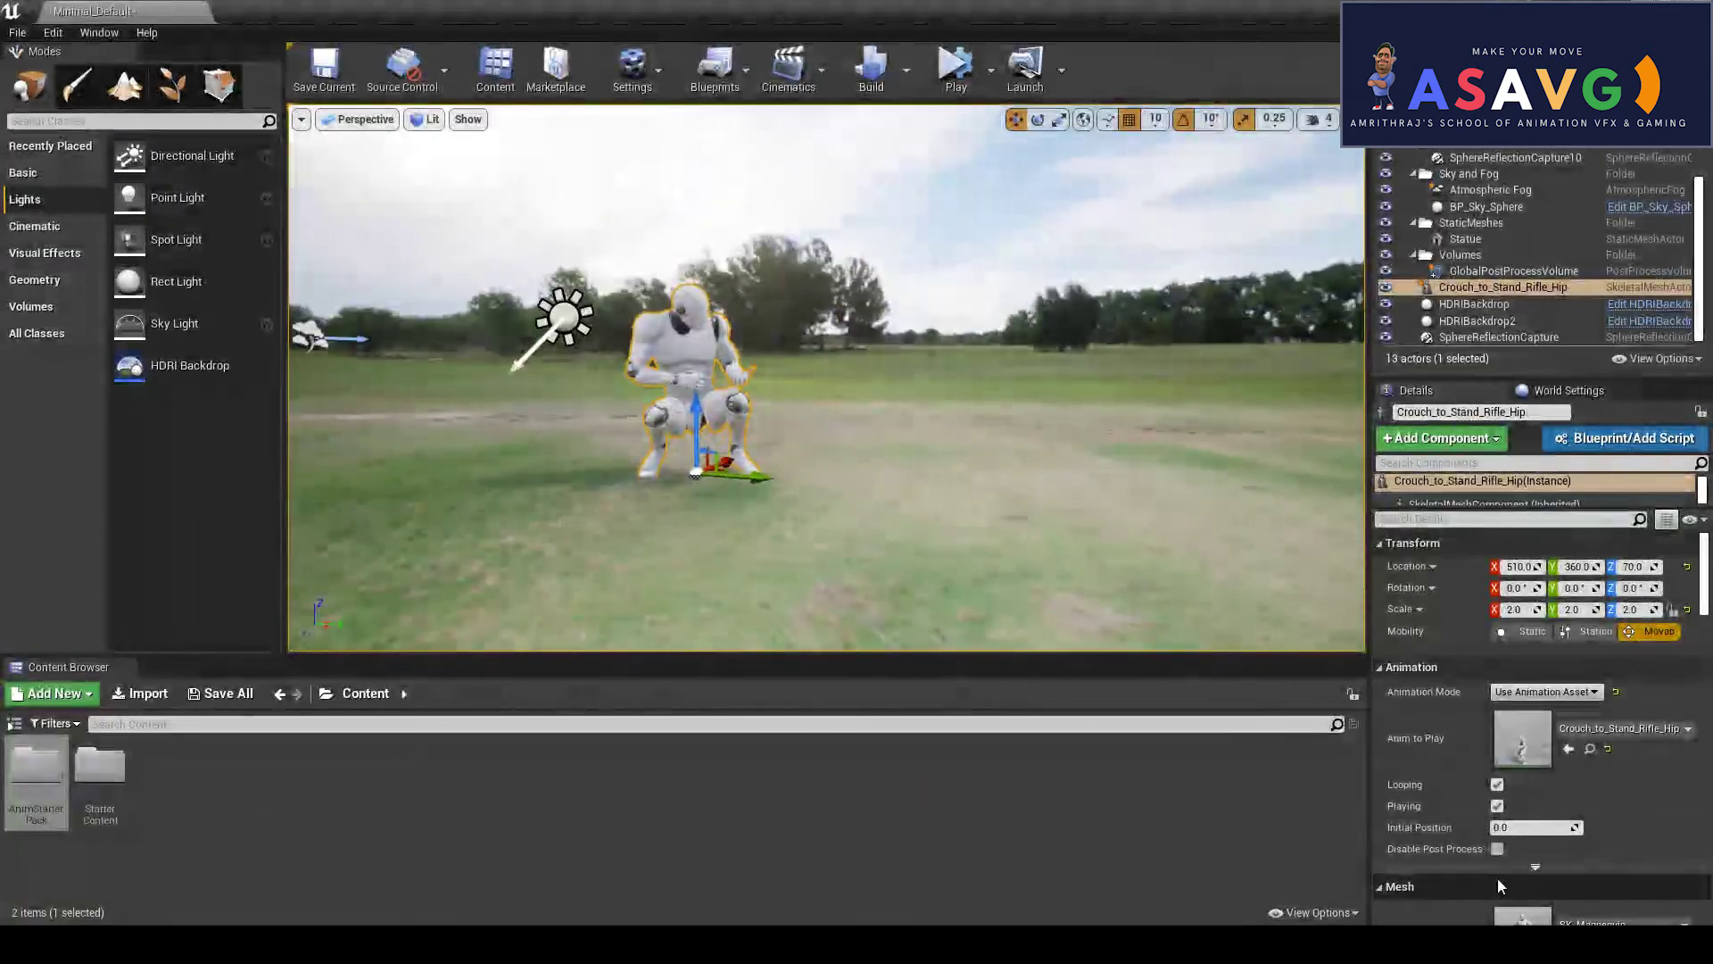
Search the project content for "hdri", inspect the HDRI_Epic_Courtyard_Daylight texture and its adjustment settings, and close it.
{"action": "left_click", "coordinate": [167, 723]}
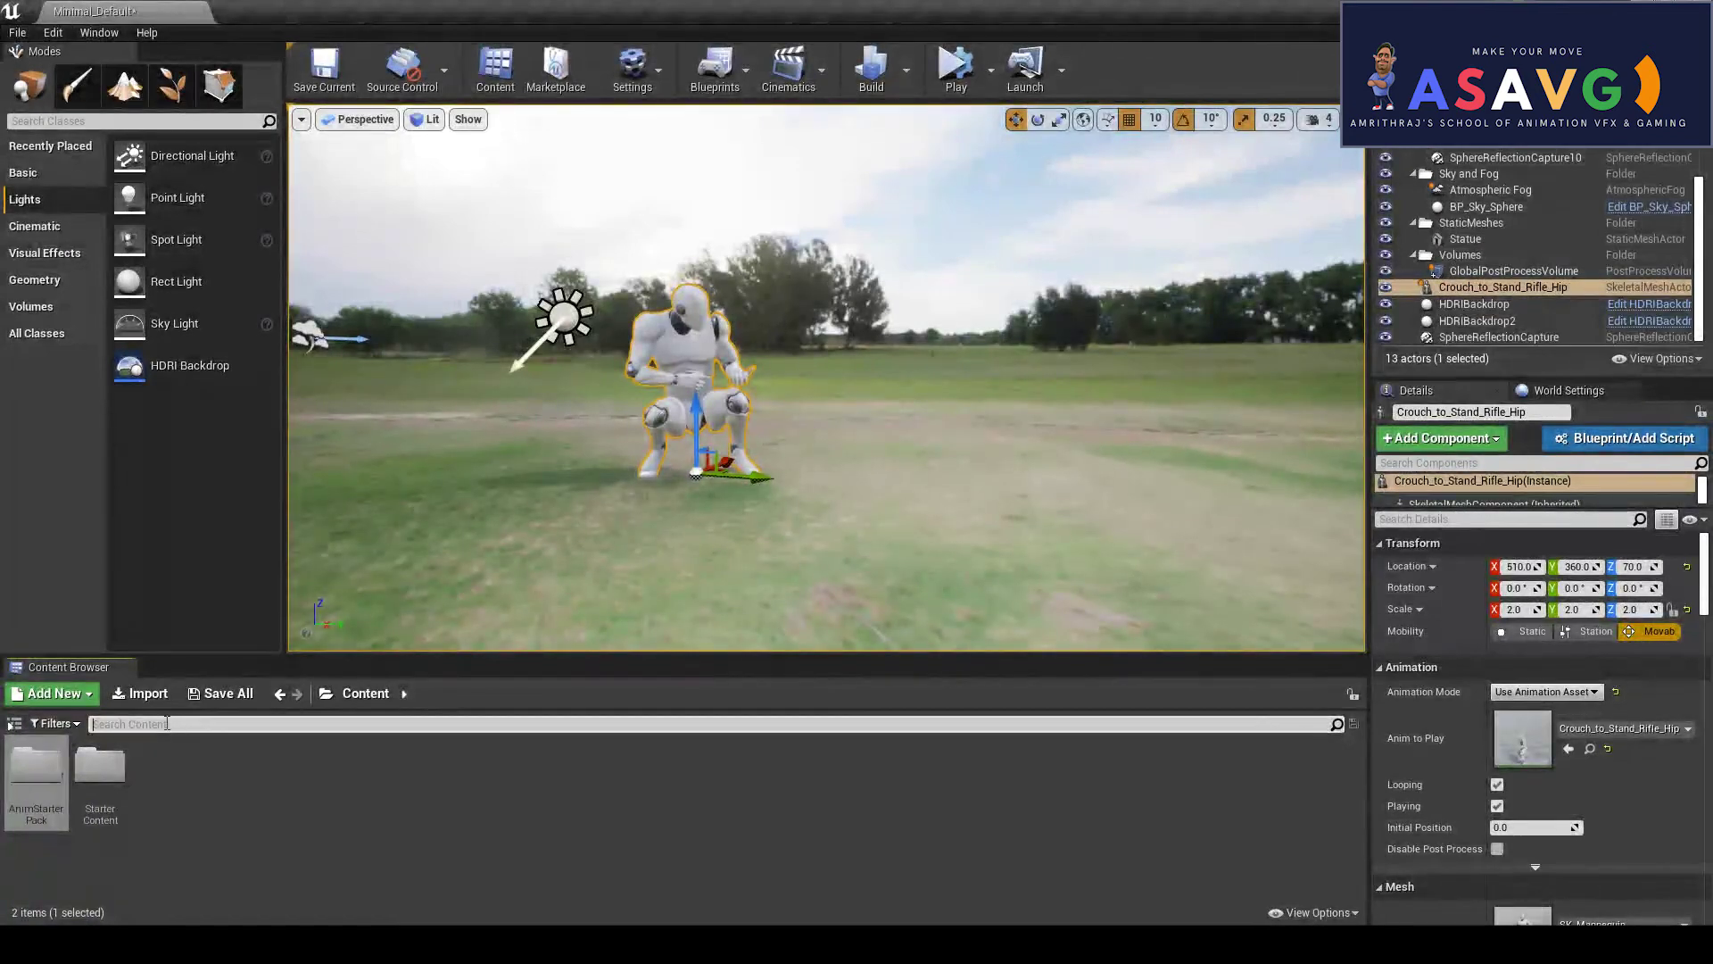
{"action": "type", "text": "hdri"}
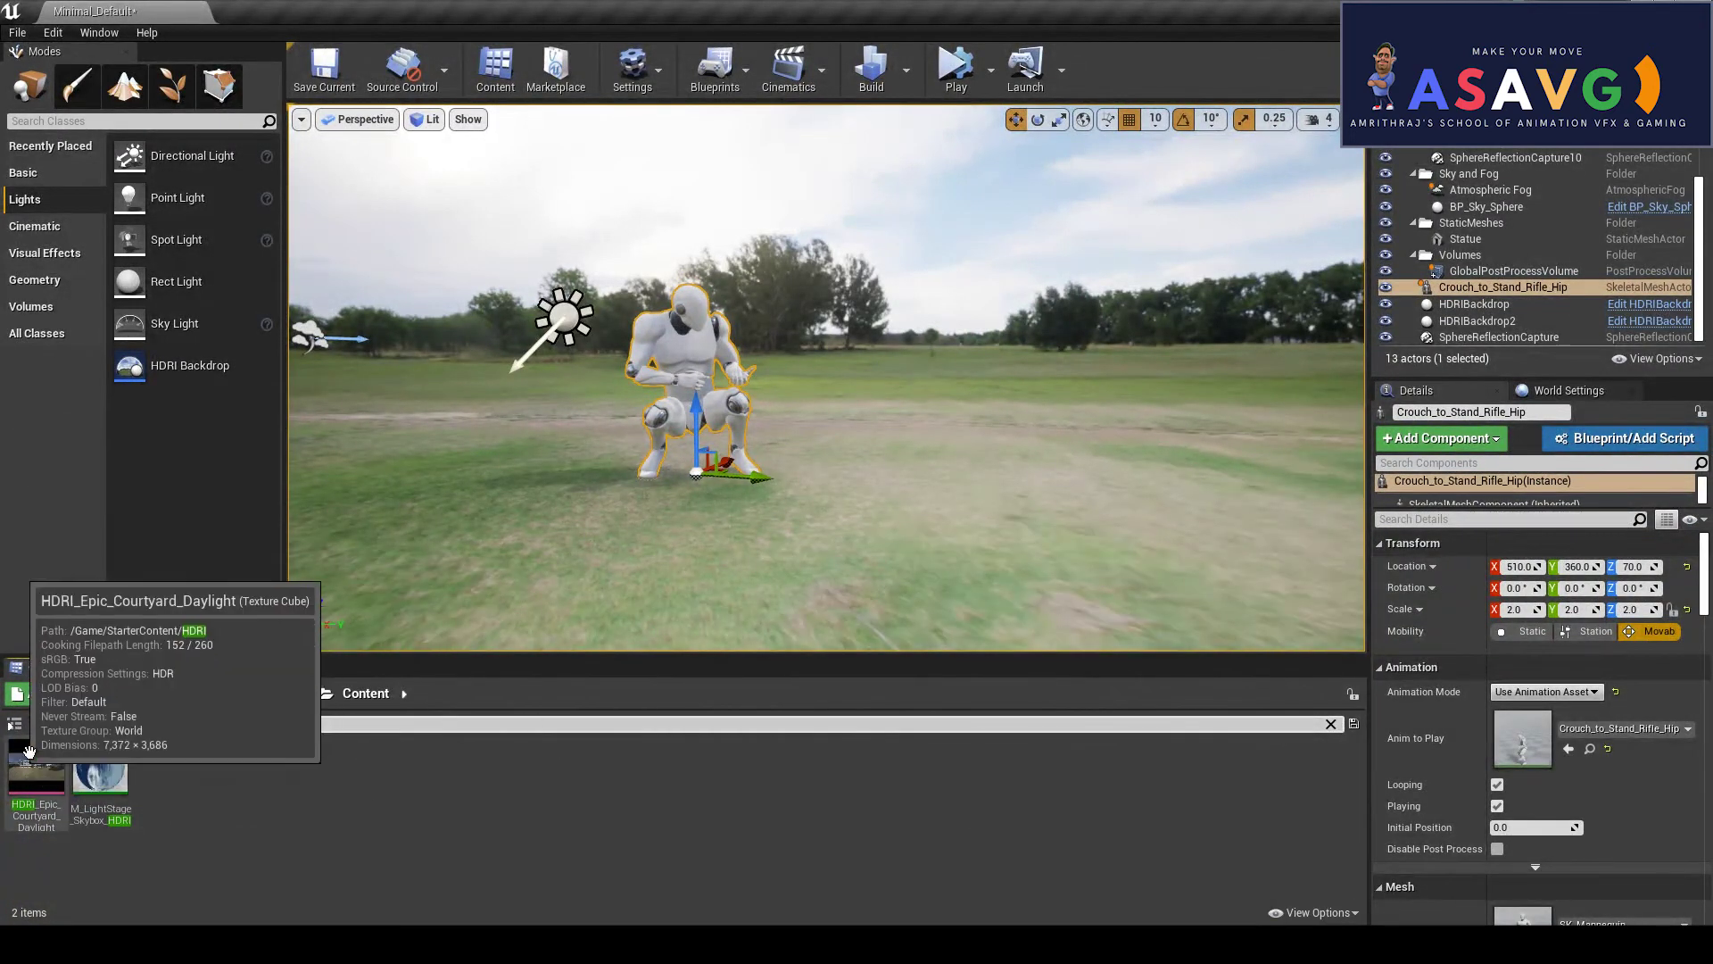
{"action": "double_click", "coordinate": [27, 797]}
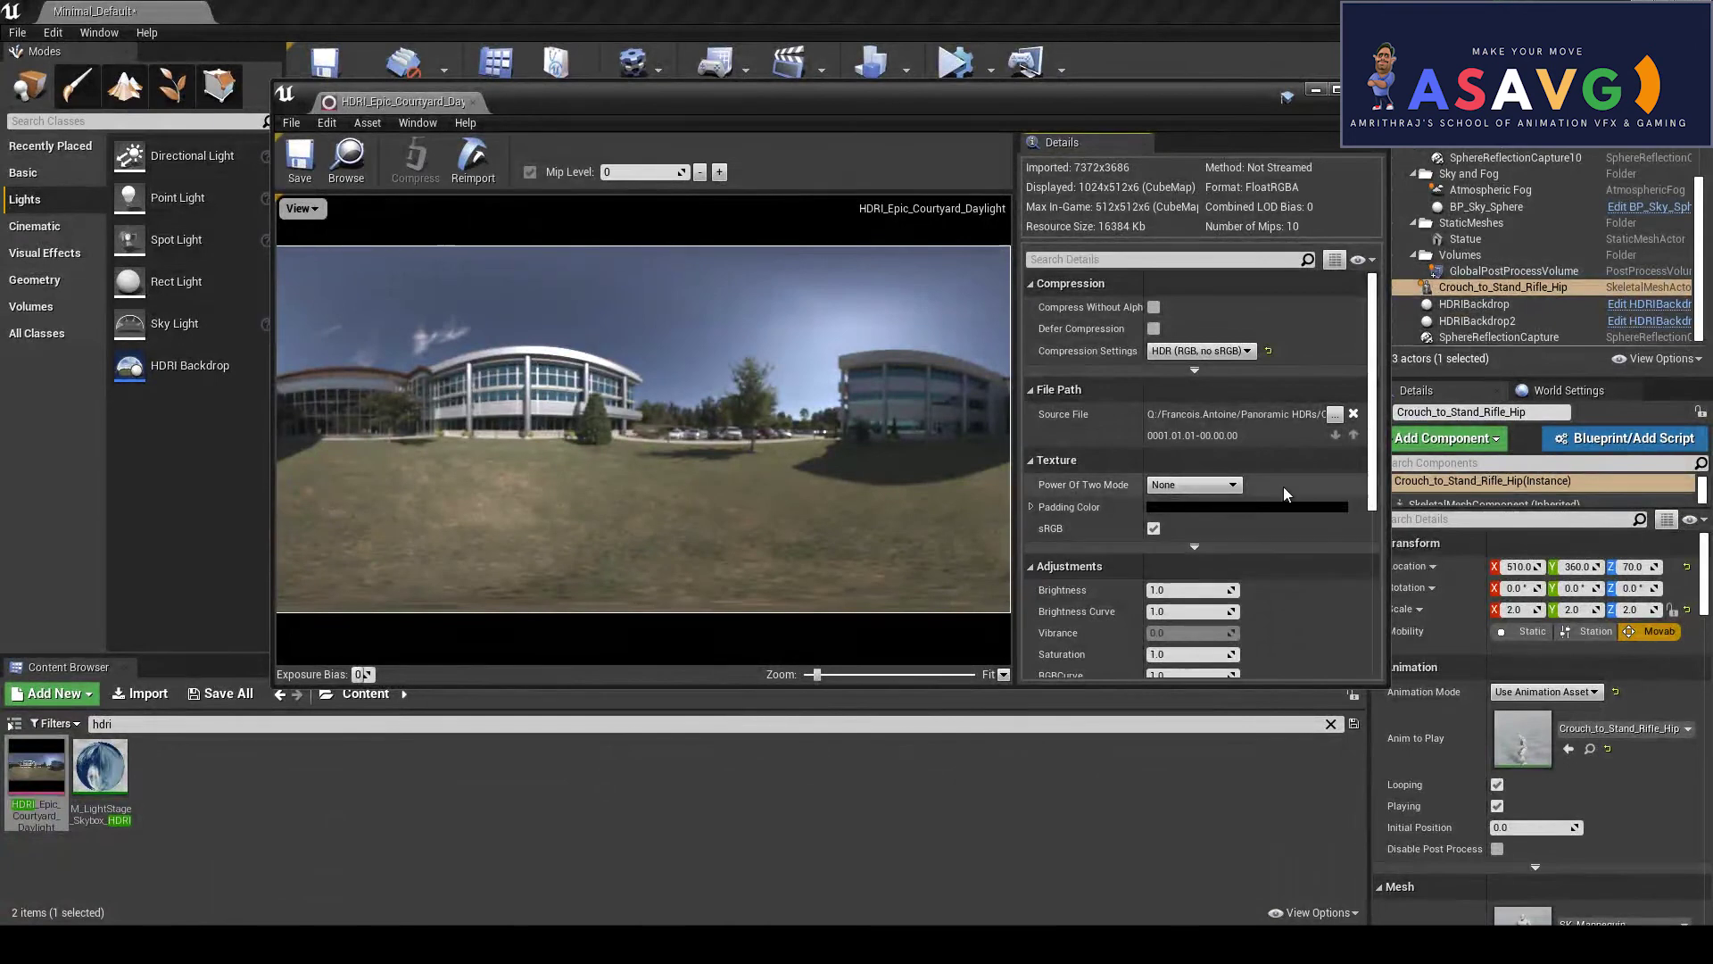
{"action": "scroll", "coordinate": [1258, 504], "scroll_direction": "down", "scroll_amount": 2}
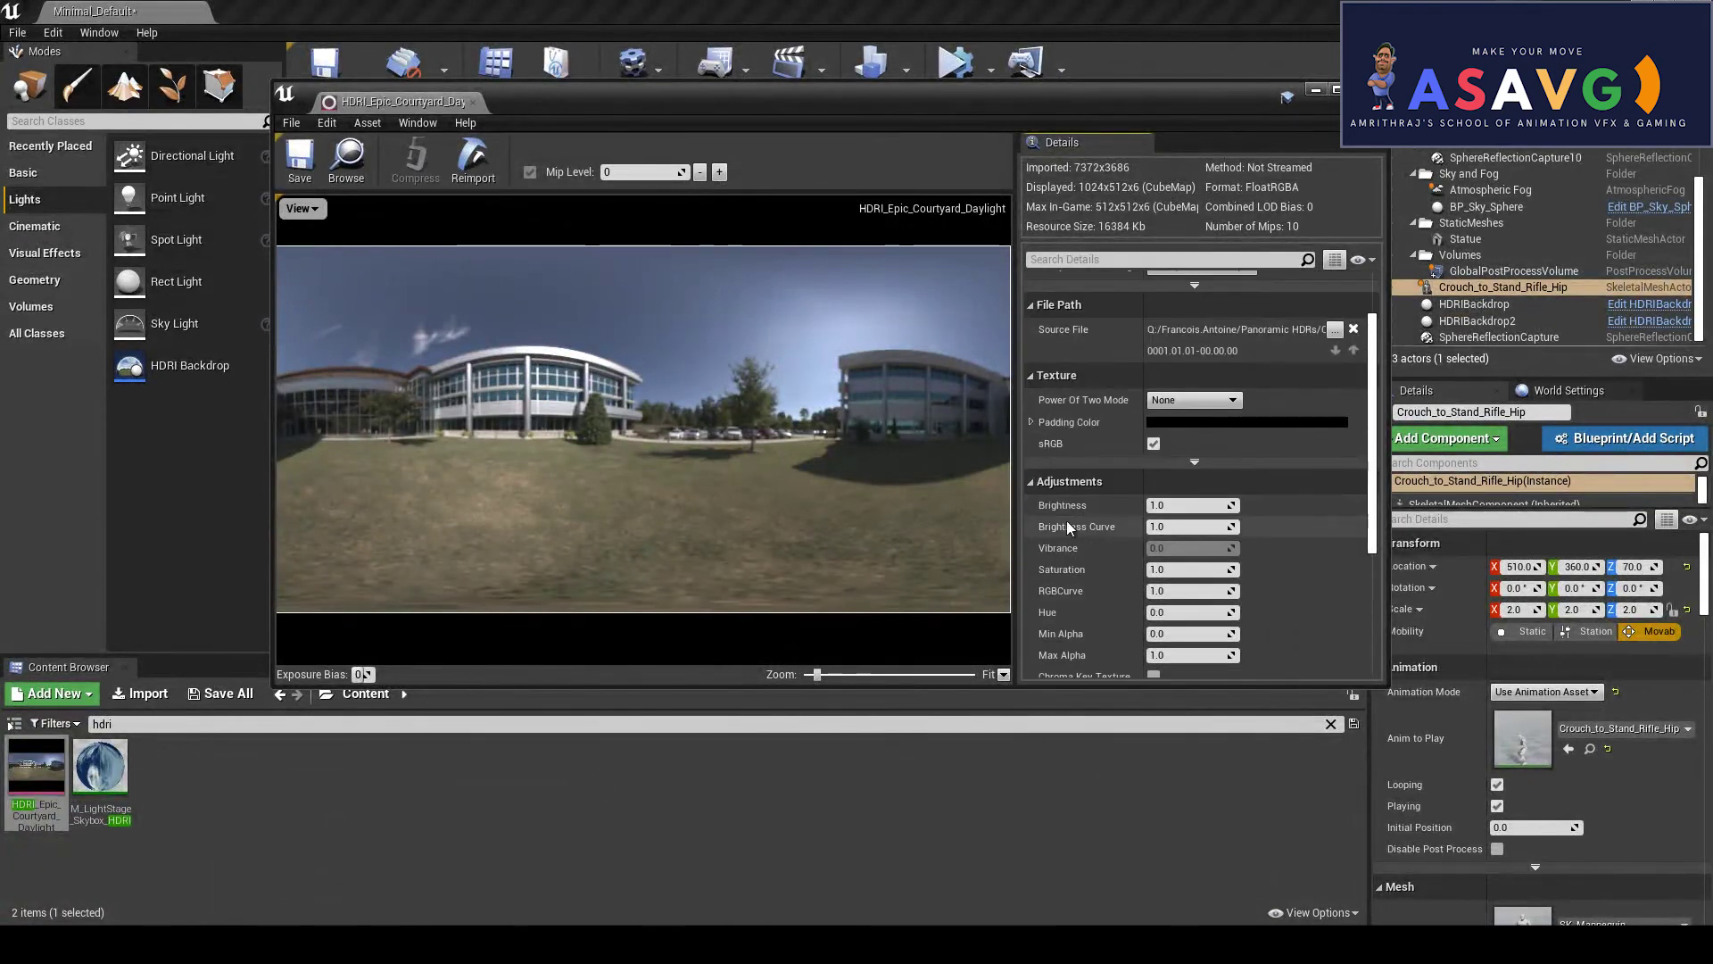
{"action": "scroll", "coordinate": [1282, 521], "scroll_direction": "down", "scroll_amount": 1}
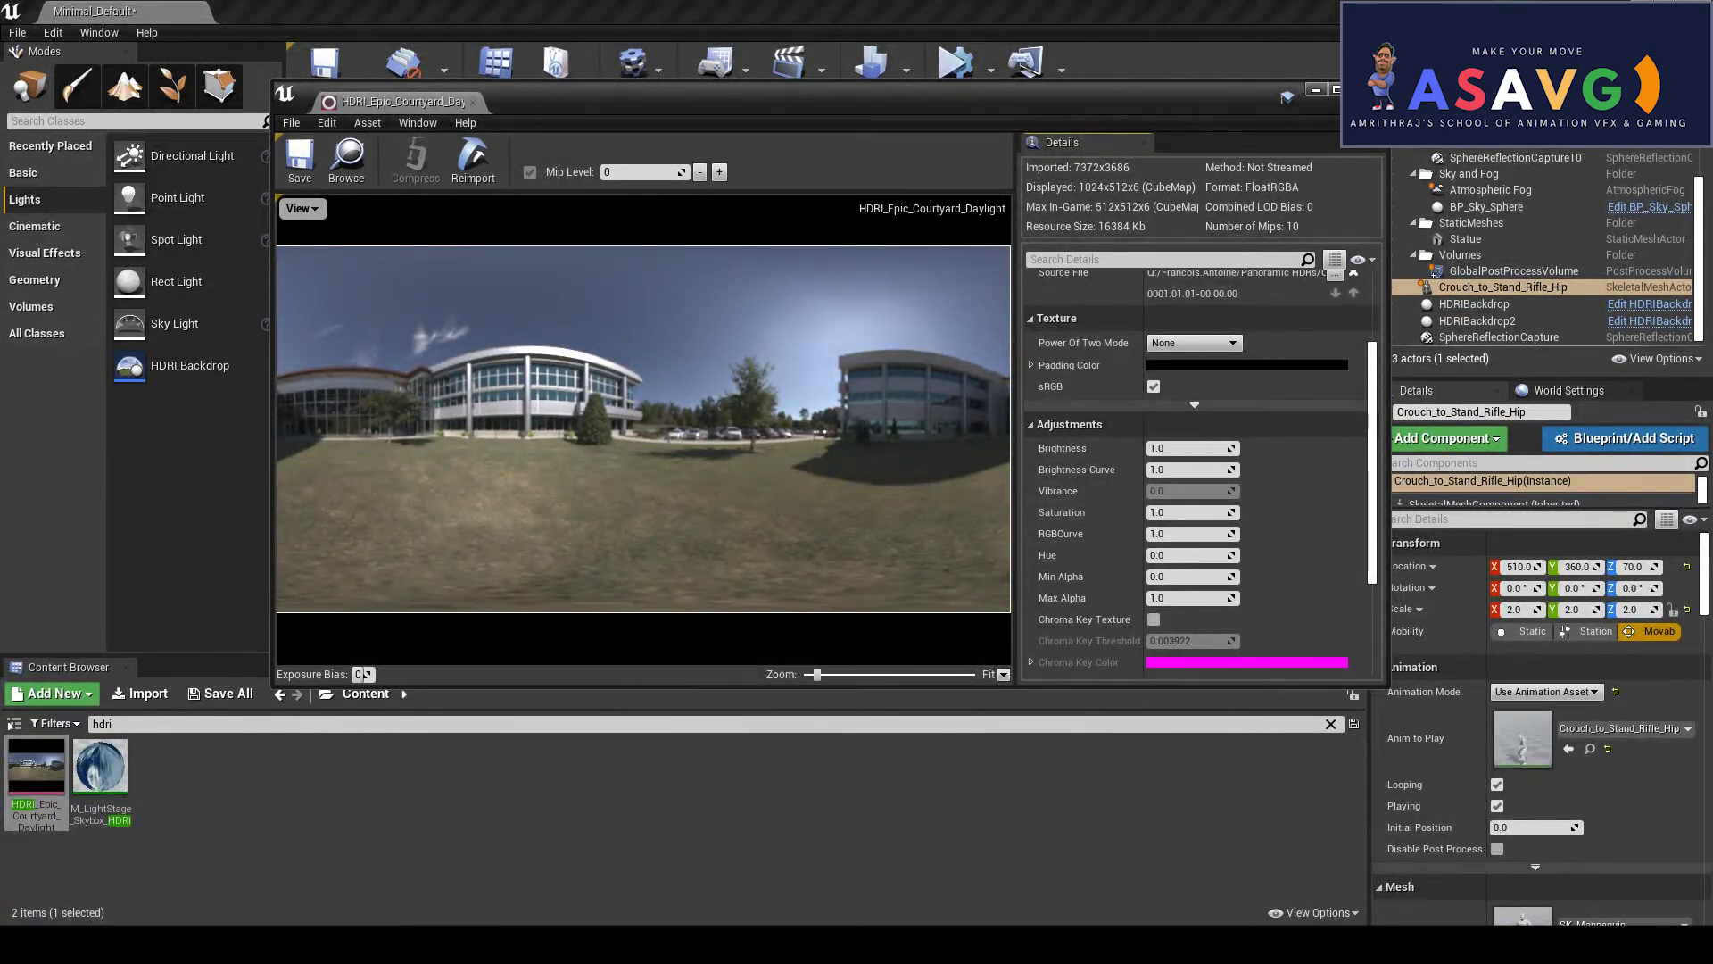
{"action": "left_click", "coordinate": [1365, 89]}
Select the Light Source directional light and raise it to Z 302 above the mannequin.
{"action": "scroll", "coordinate": [1468, 232], "scroll_direction": "up", "scroll_amount": 1}
{"action": "scroll", "coordinate": [1508, 308], "scroll_direction": "up", "scroll_amount": 1}
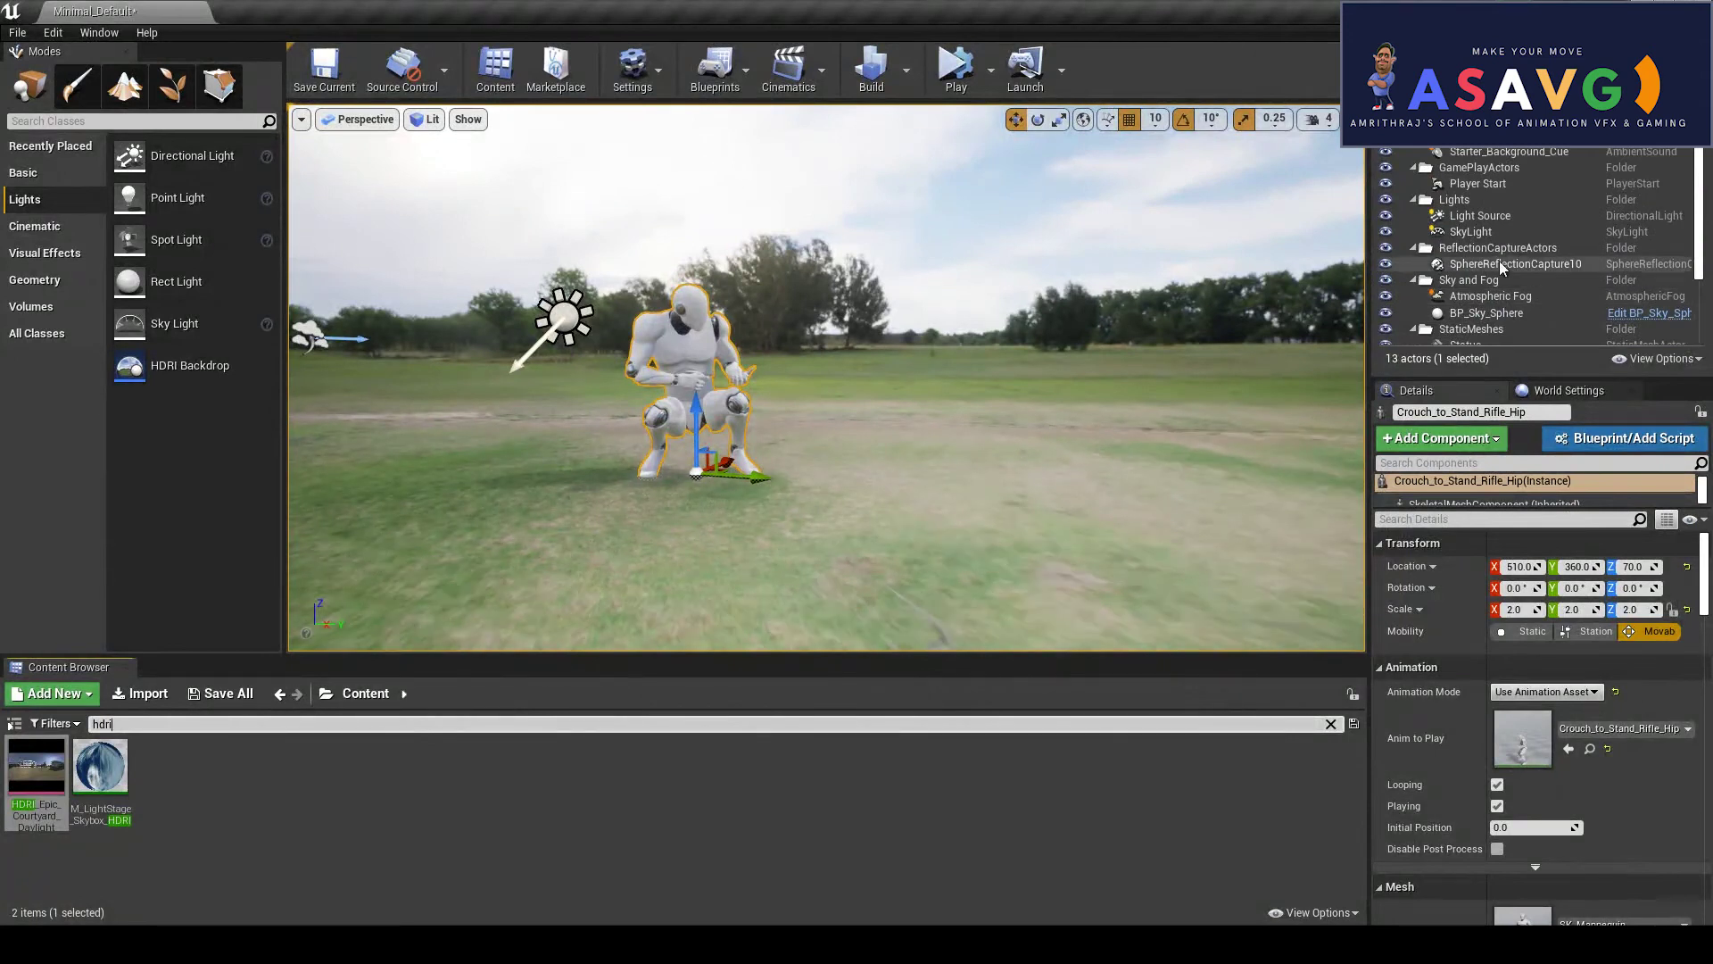
{"action": "left_click", "coordinate": [1442, 200]}
{"action": "left_click", "coordinate": [1479, 215]}
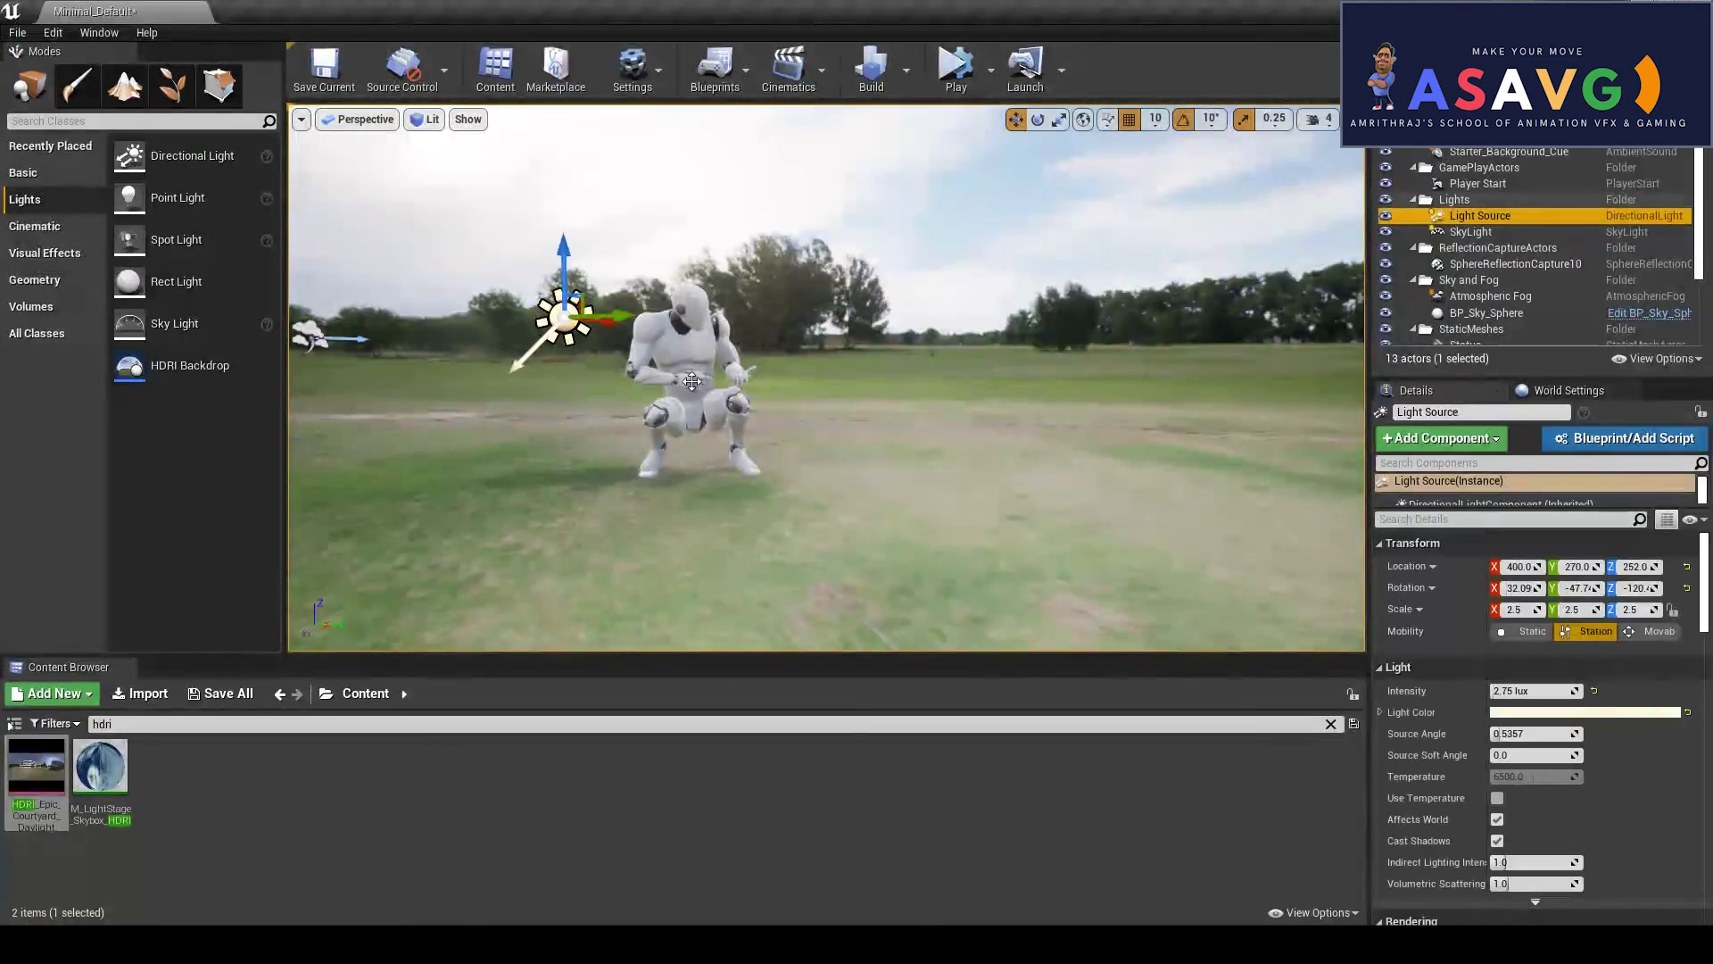
{"action": "key", "text": "f"}
{"action": "left_click_drag", "start_coordinate": [696, 299], "coordinate": [697, 273]}
Rotate the Light Source to about X 130, Y -67, Z -209 so it points down beside the mannequin.
{"action": "key", "text": "e"}
{"action": "left_click_drag", "start_coordinate": [706, 339], "coordinate": [719, 329], "text": "alt"}
{"action": "left_click_drag", "start_coordinate": [764, 394], "coordinate": [999, 125]}
{"action": "scroll", "coordinate": [757, 376], "scroll_direction": "up", "scroll_amount": 3}
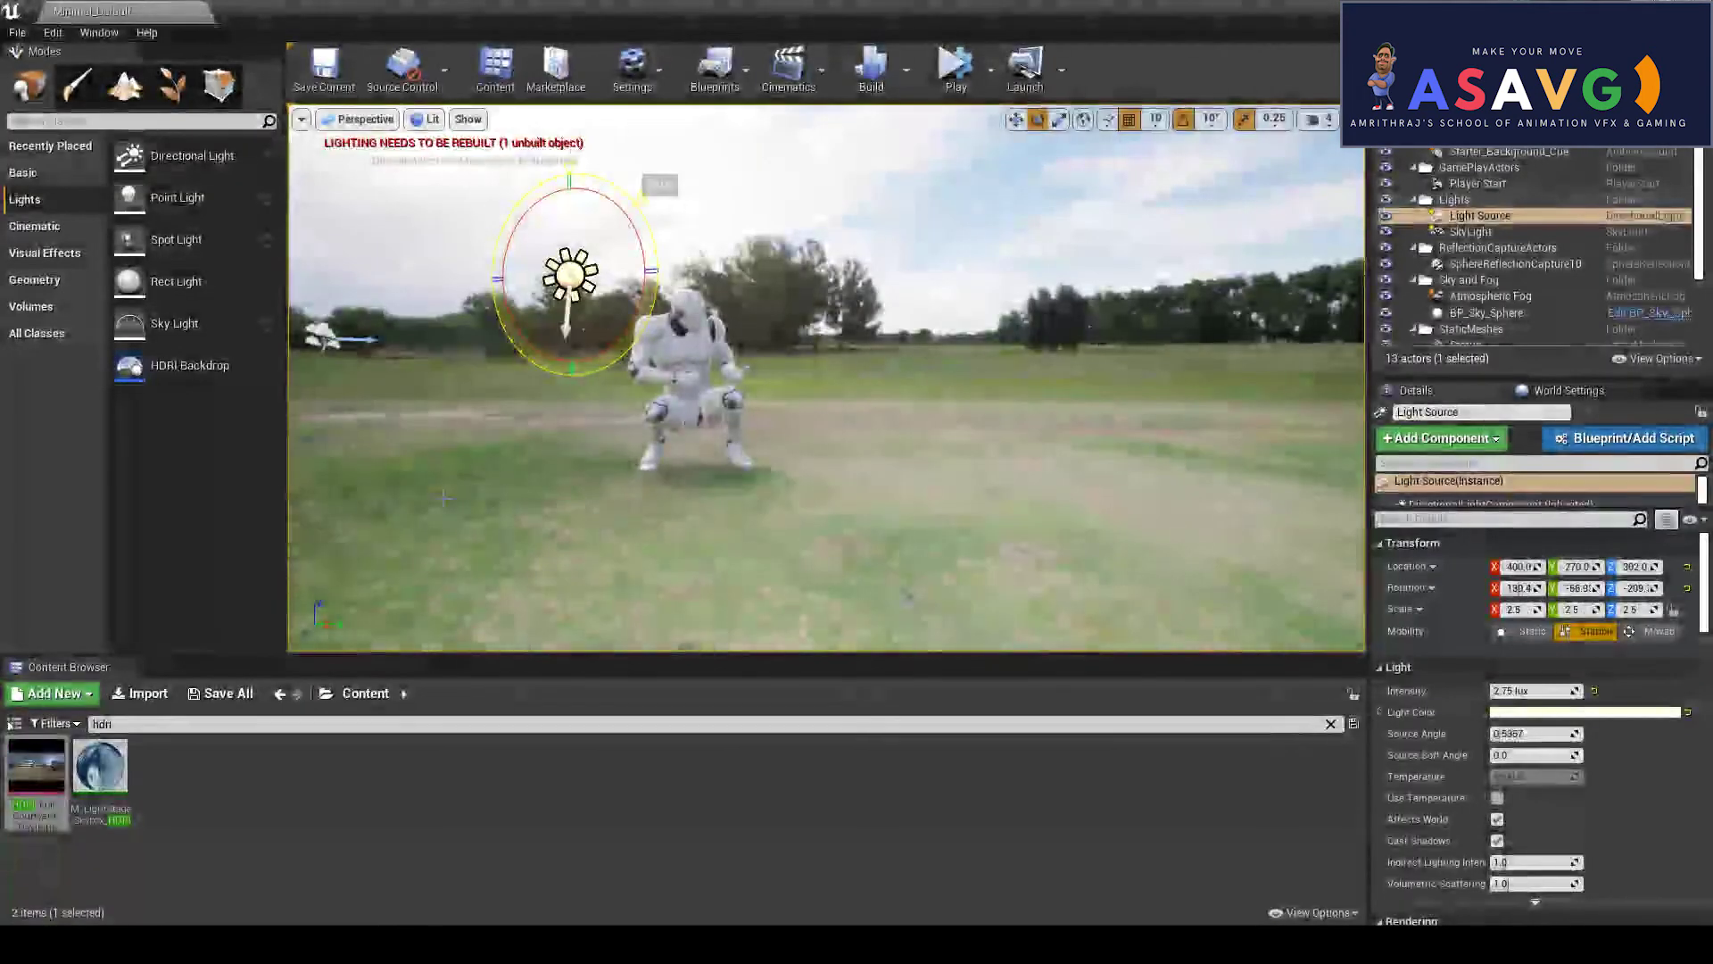
{"action": "left_click_drag", "start_coordinate": [571, 254], "coordinate": [661, 425]}
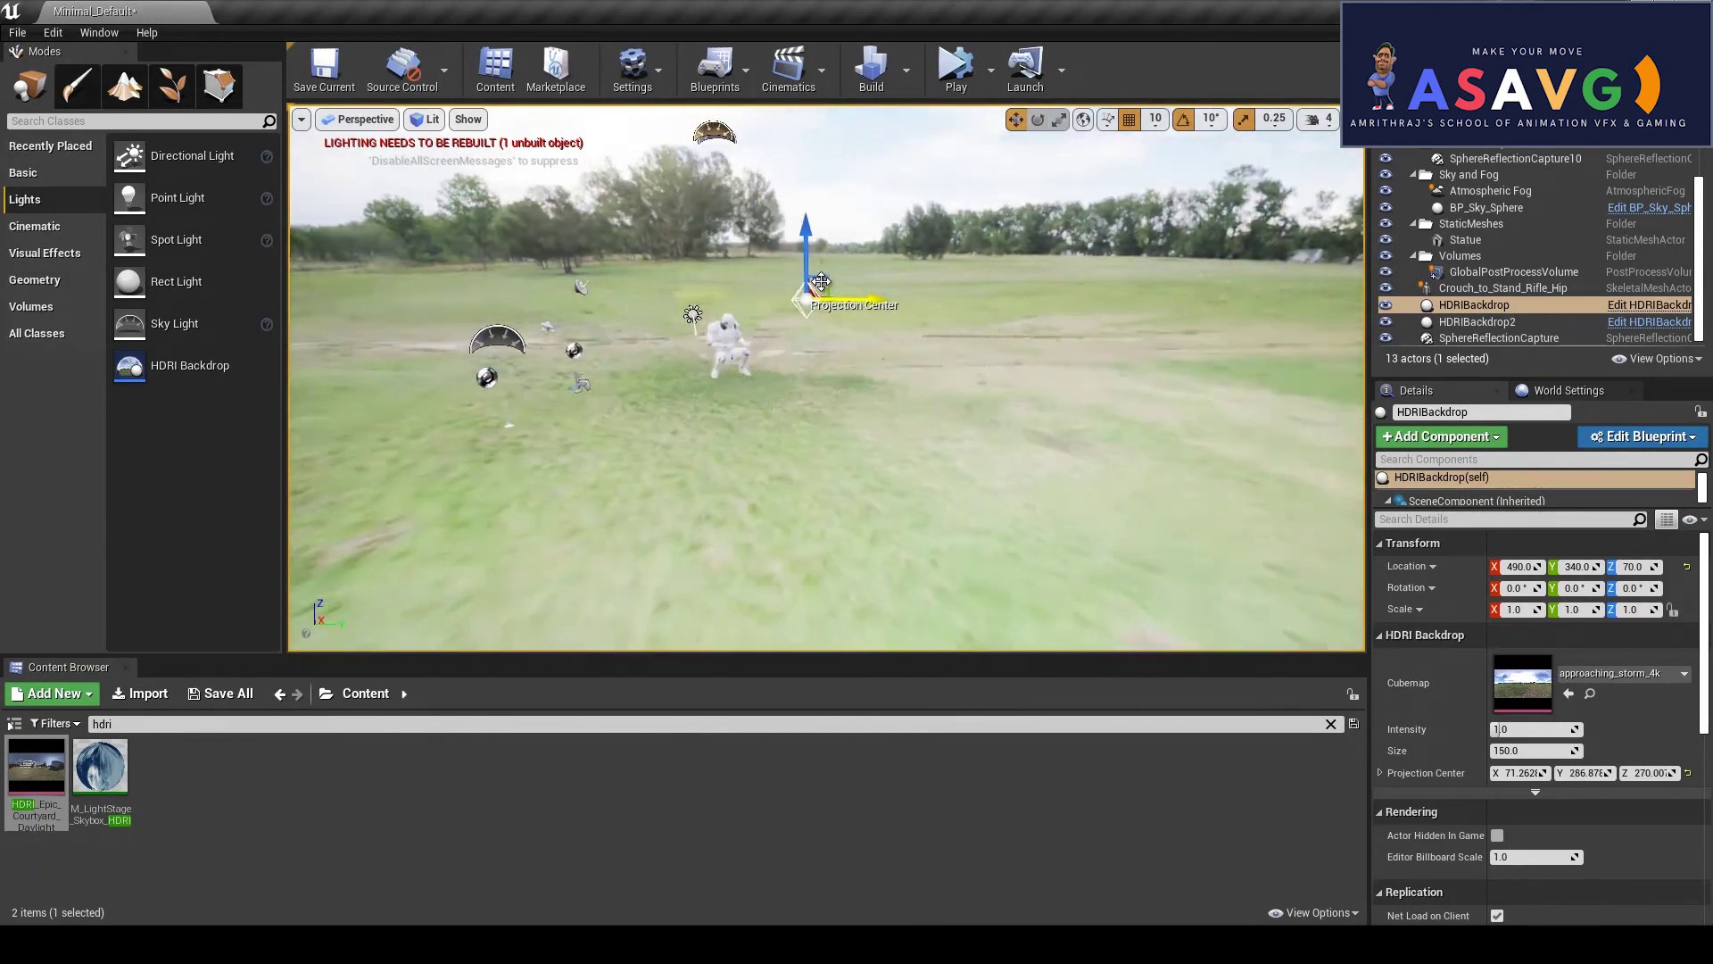
Move the HDRIBackdrop's projection center to about X 147, Y 42, Z 679 and check the mannequin against it.
{"action": "left_click_drag", "start_coordinate": [793, 285], "coordinate": [740, 181]}
{"action": "scroll", "coordinate": [716, 388], "scroll_direction": "up", "scroll_amount": 5}
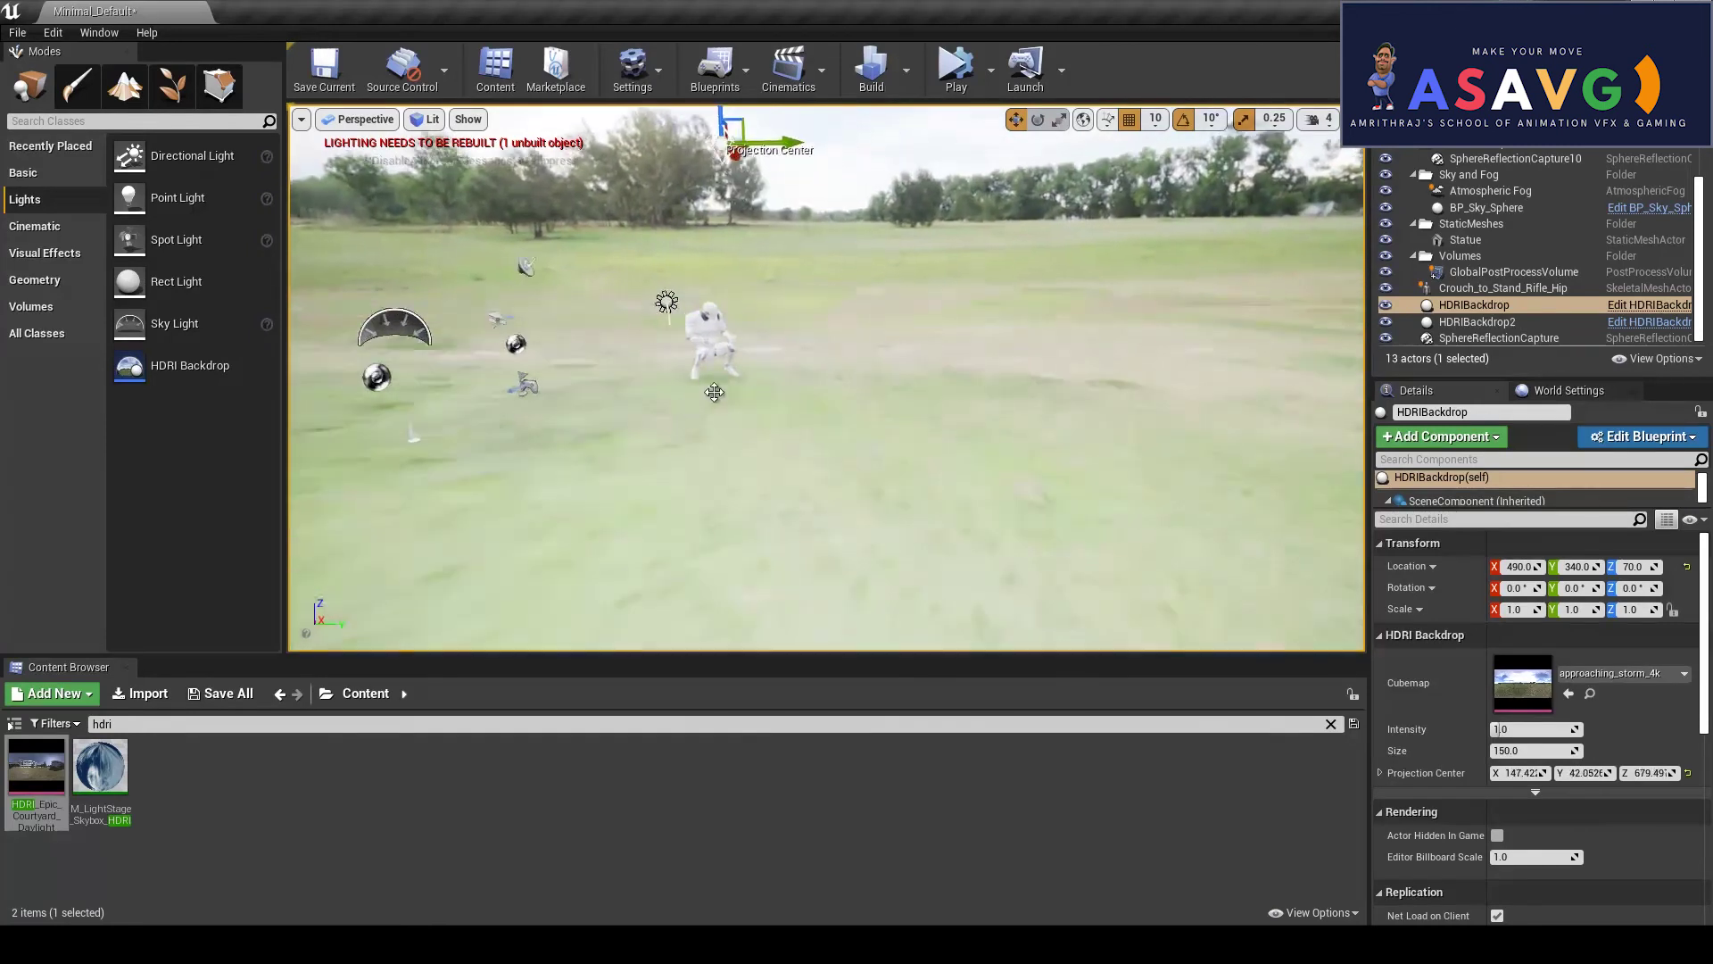
{"action": "left_click", "coordinate": [694, 355]}
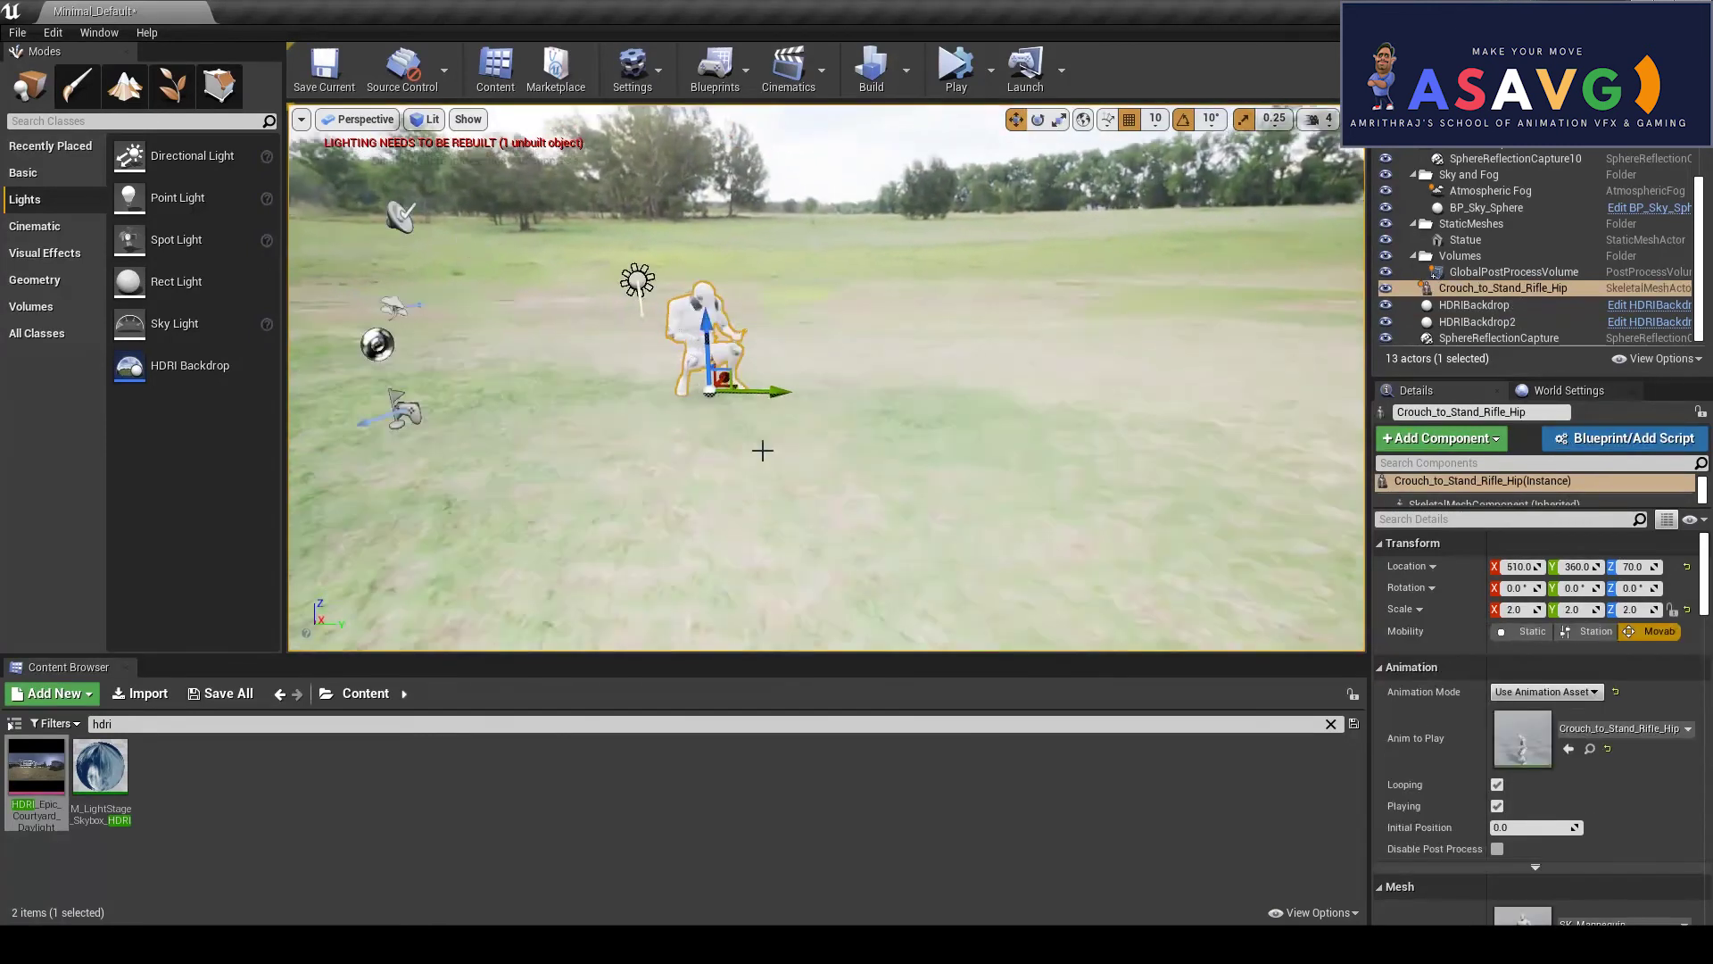
{"action": "key", "text": "f"}
{"action": "scroll", "coordinate": [929, 452], "scroll_direction": "down", "scroll_amount": 10}
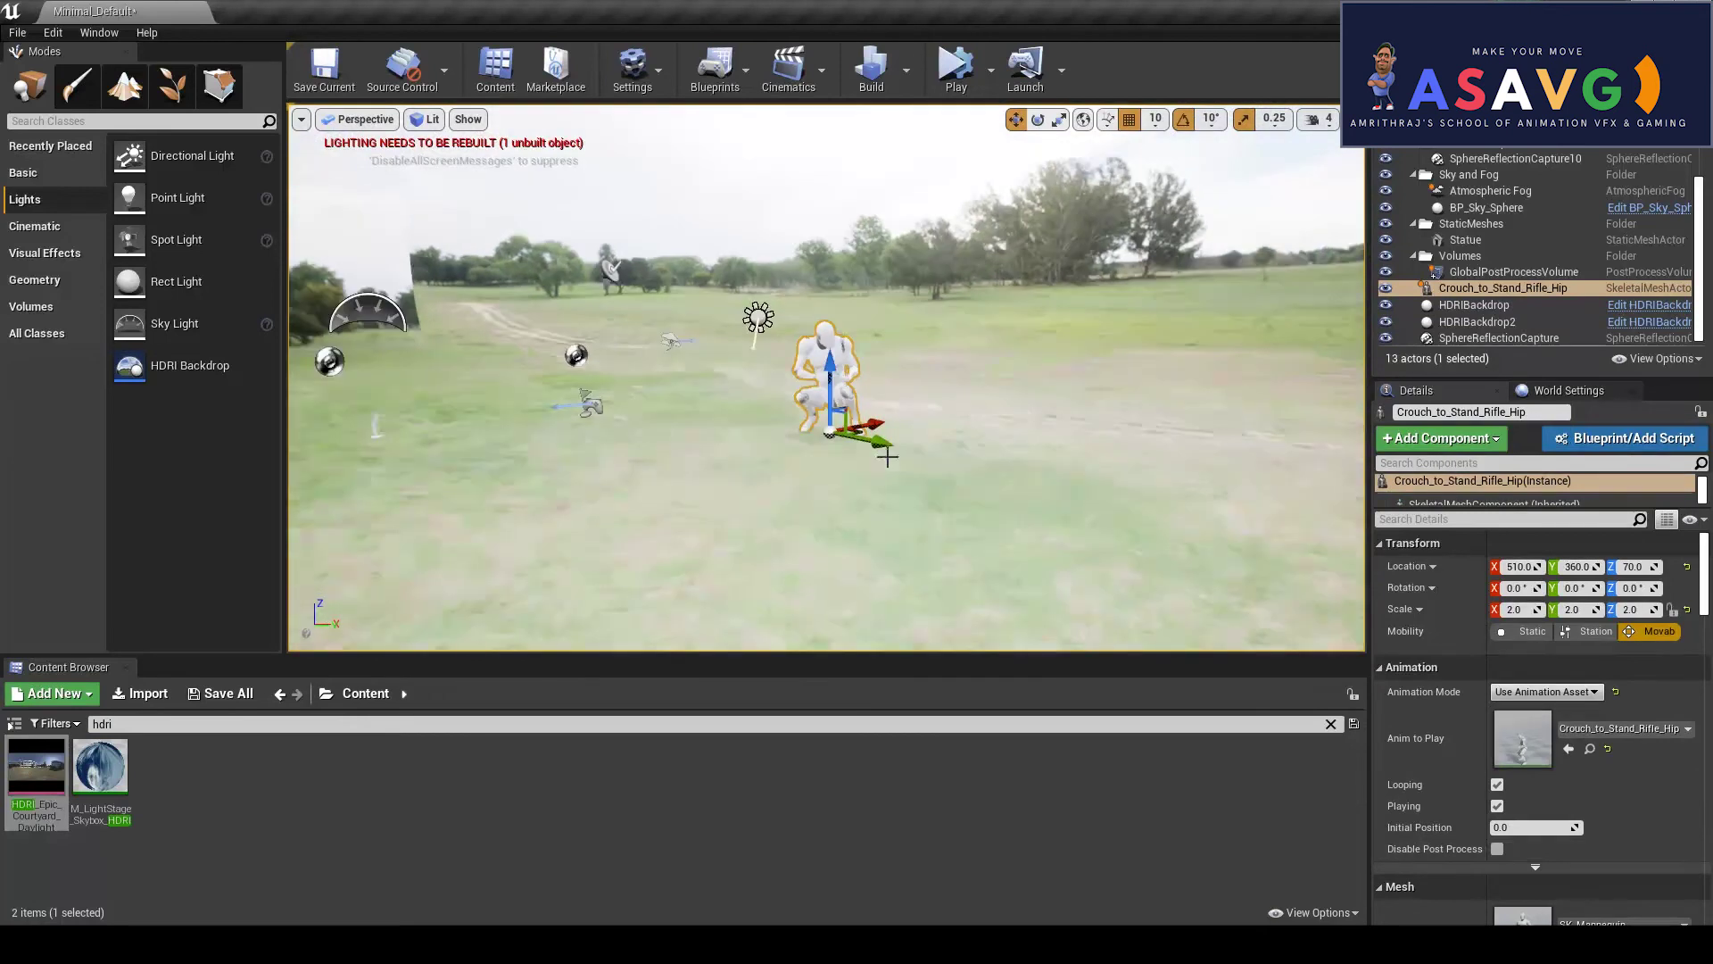
{"action": "left_click_drag", "start_coordinate": [657, 440], "coordinate": [649, 429], "text": "alt"}
Reselect the Light Source in the scene and rotate it to about X 178, Y -26, Z -247.
{"action": "left_click", "coordinate": [750, 321]}
{"action": "key", "text": "e"}
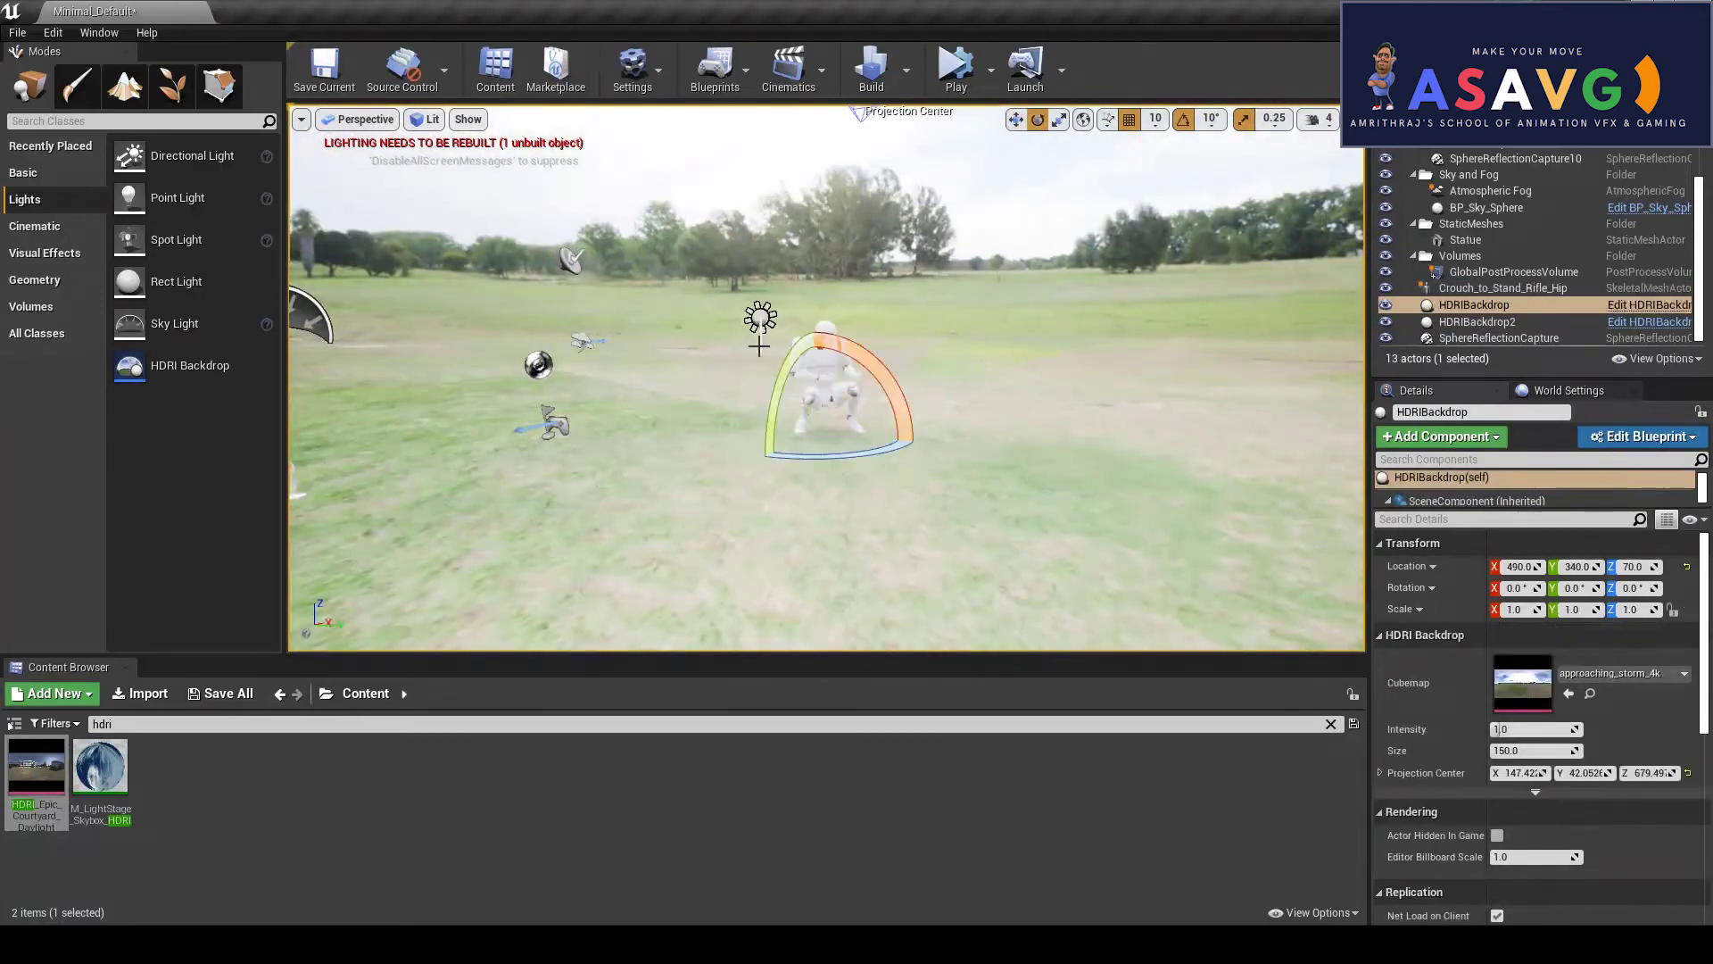
{"action": "left_click", "coordinate": [760, 322]}
{"action": "right_click_drag", "start_coordinate": [816, 302], "coordinate": [790, 259]}
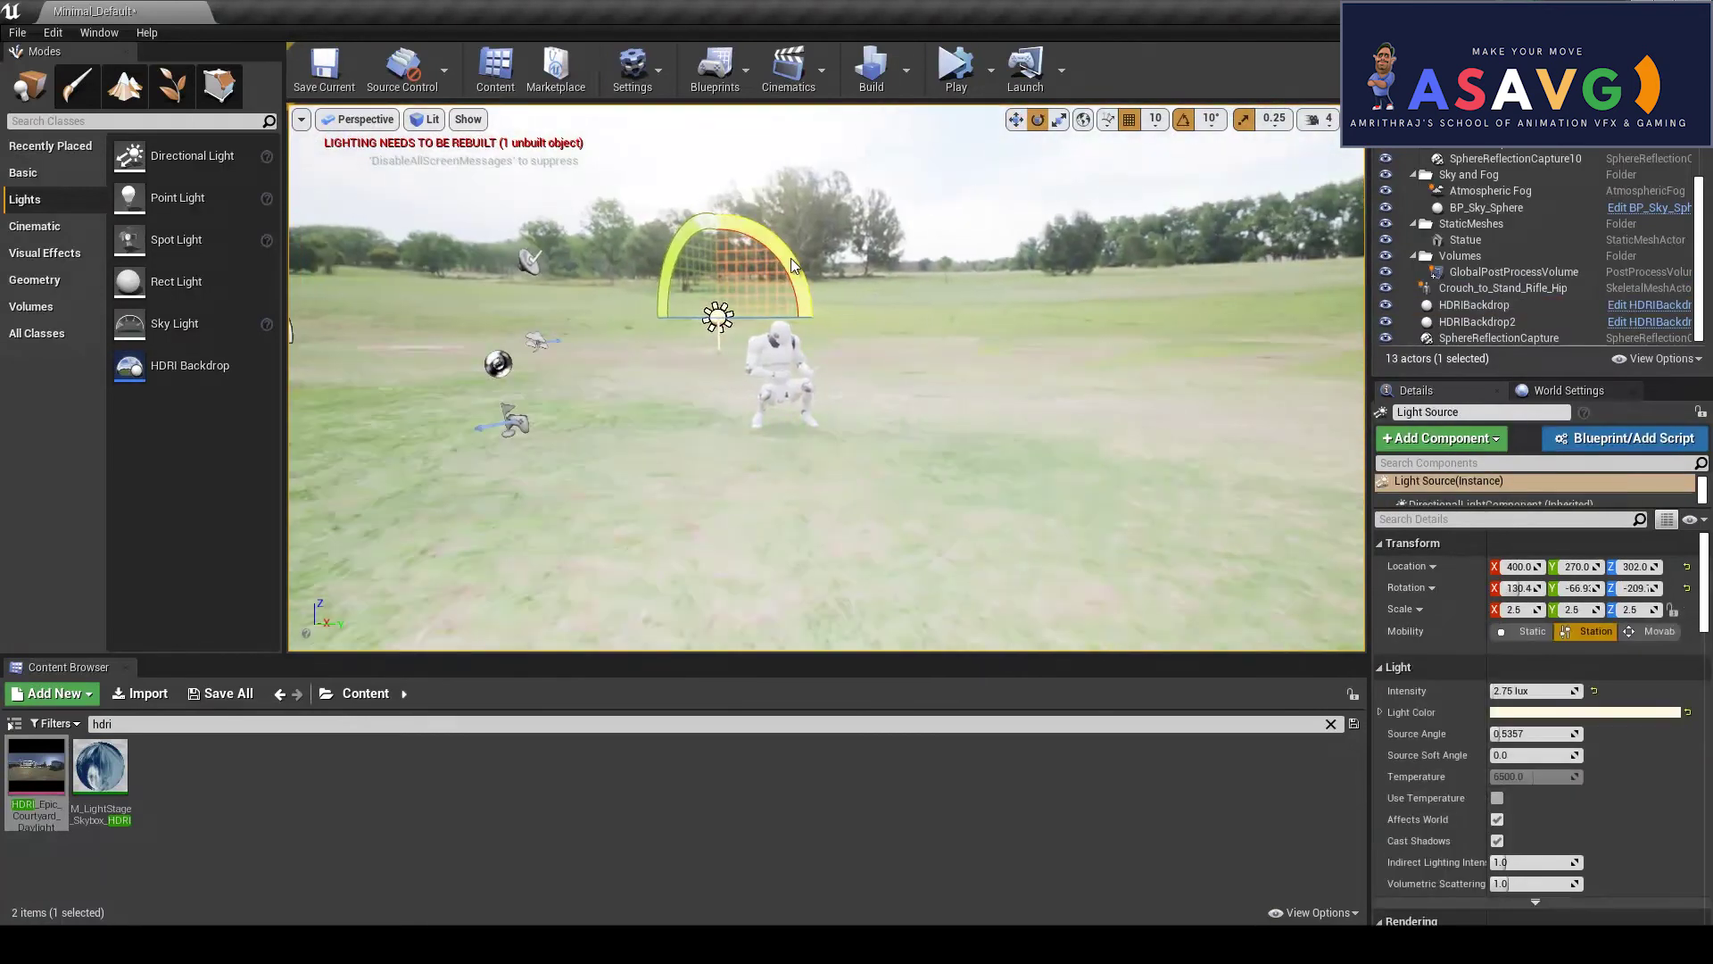
{"action": "scroll", "coordinate": [1469, 282], "scroll_direction": "up", "scroll_amount": 3}
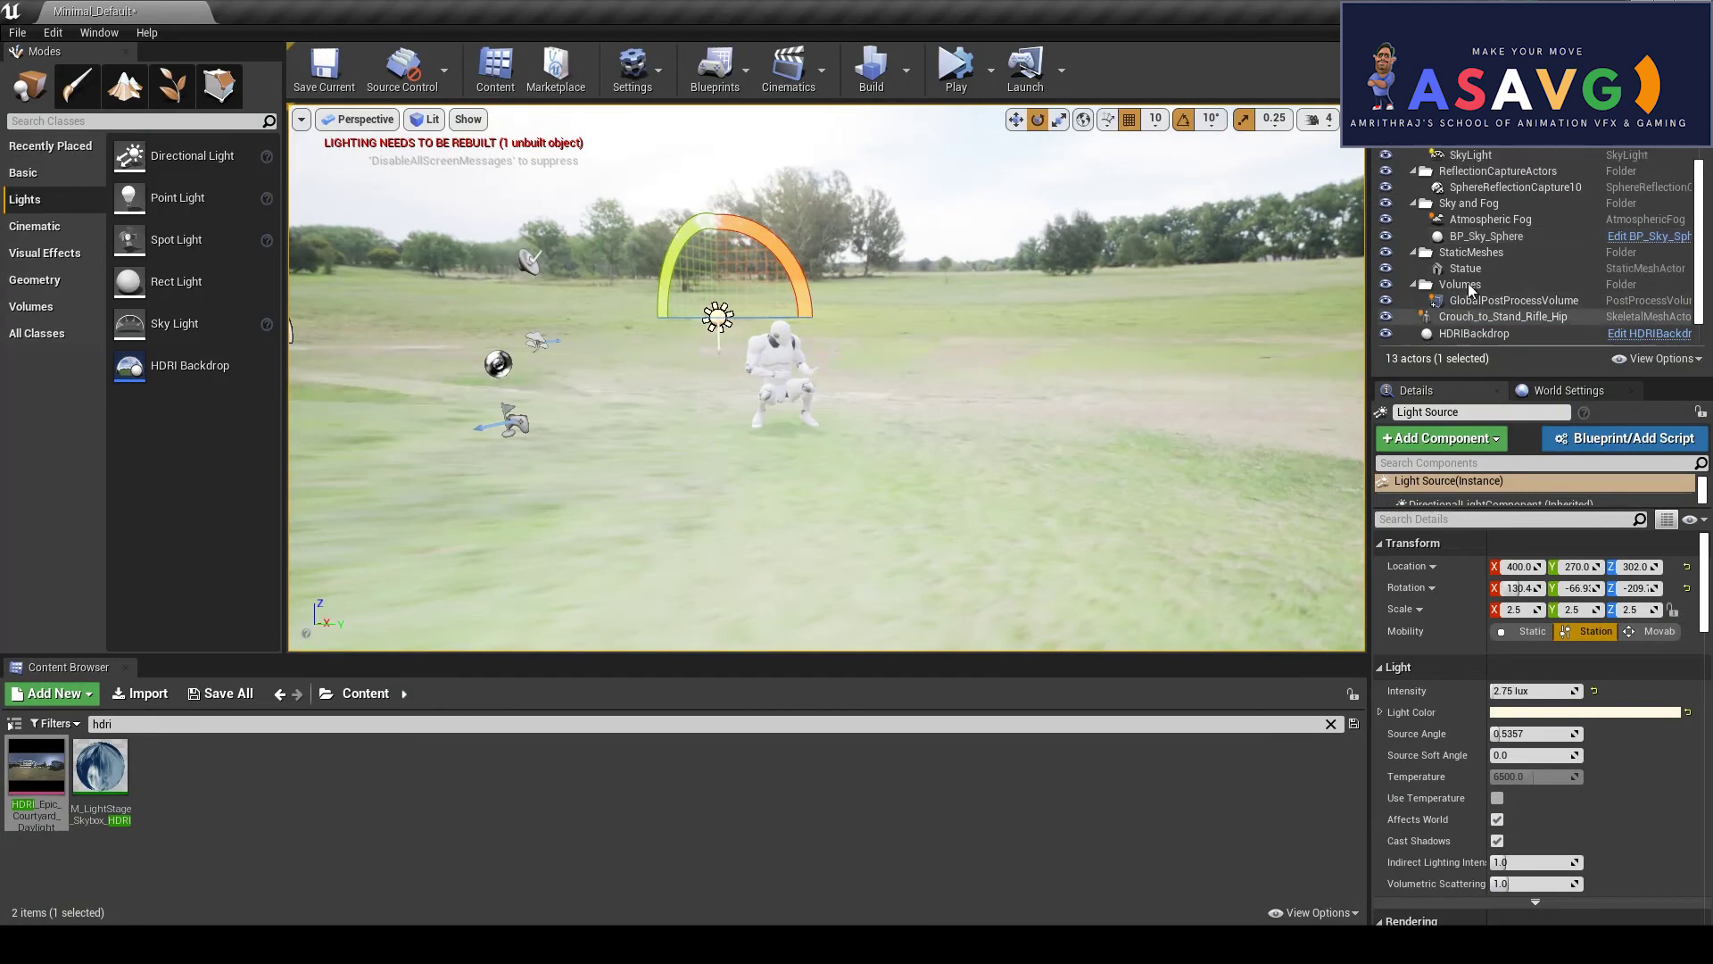
{"action": "left_click", "coordinate": [1465, 195]}
{"action": "left_click", "coordinate": [1469, 212]}
{"action": "left_click", "coordinate": [1465, 196]}
{"action": "left_click", "coordinate": [787, 291]}
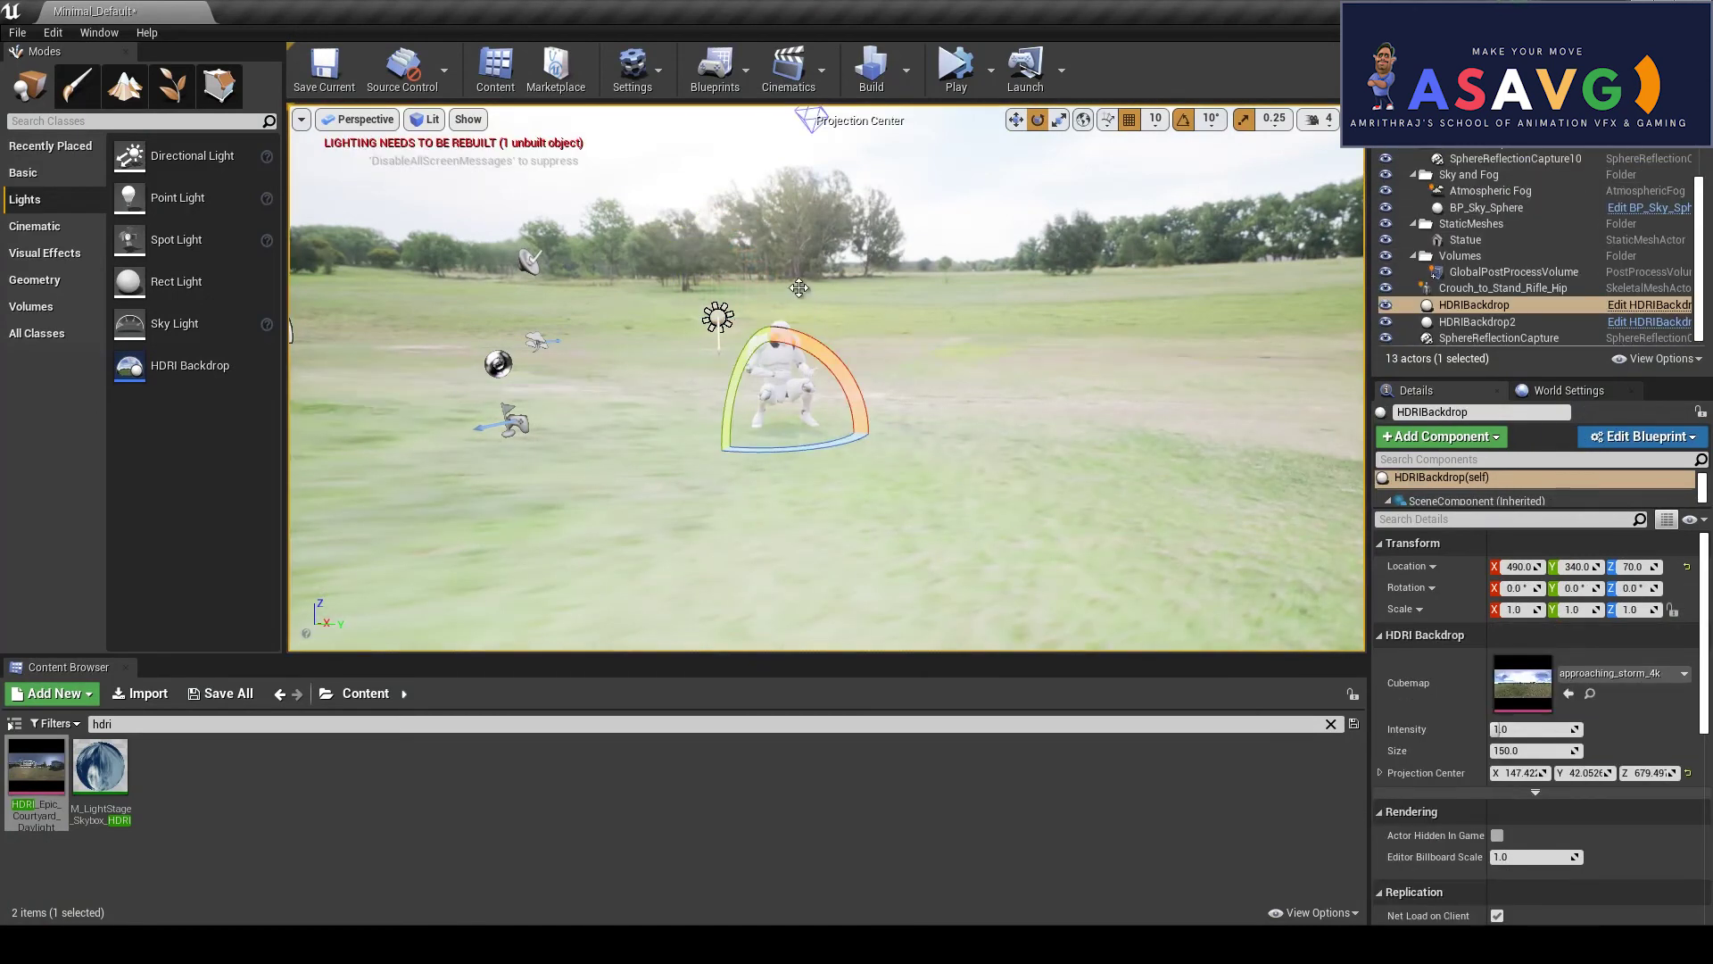
{"action": "left_click", "coordinate": [719, 315]}
{"action": "left_click_drag", "start_coordinate": [811, 274], "coordinate": [1044, 11]}
{"action": "scroll", "coordinate": [746, 395], "scroll_direction": "up", "scroll_amount": 3}
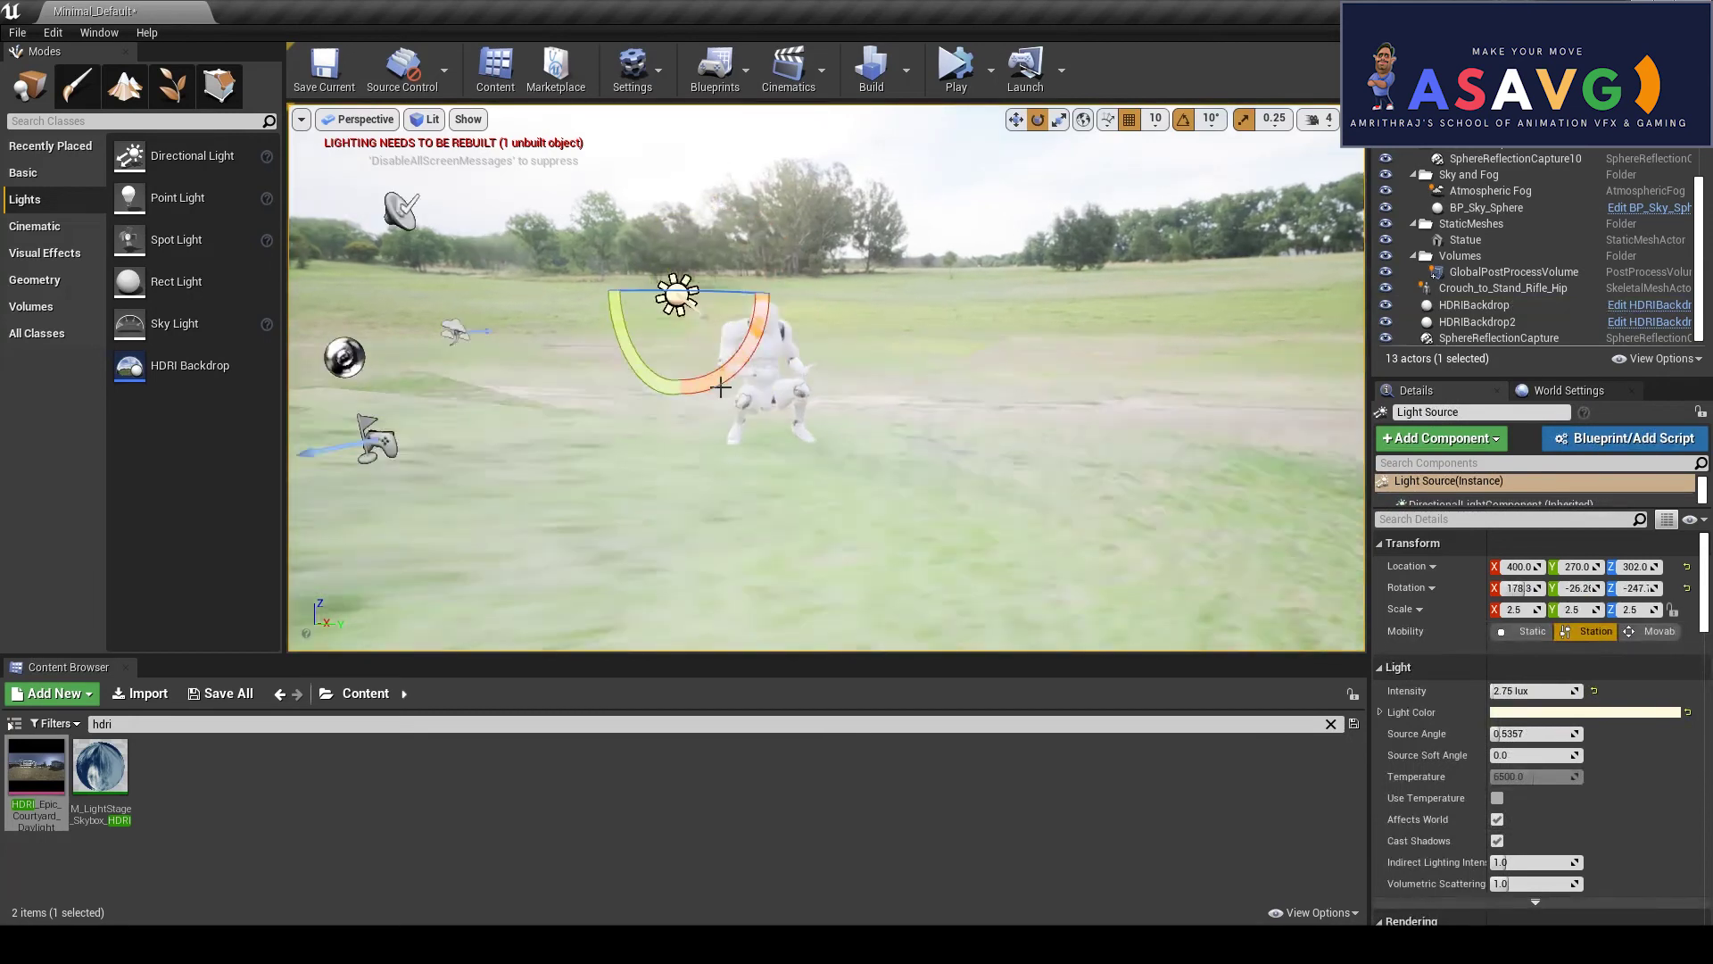
Fine-tune the Light Source's rotation to about X 174, Y -35, Z -245 while checking the mannequin up close.
{"action": "scroll", "coordinate": [719, 387], "scroll_direction": "up", "scroll_amount": 2}
{"action": "mouse_move", "coordinate": [930, 432]}
{"action": "right_mouse_down"}
{"action": "mouse_move", "coordinate": [784, 444]}
{"action": "mouse_move", "coordinate": [987, 432]}
{"action": "mouse_move", "coordinate": [932, 435]}
{"action": "right_mouse_up"}
{"action": "scroll", "coordinate": [678, 423], "scroll_direction": "up", "scroll_amount": 4}
{"action": "scroll", "coordinate": [674, 431], "scroll_direction": "down", "scroll_amount": 3}
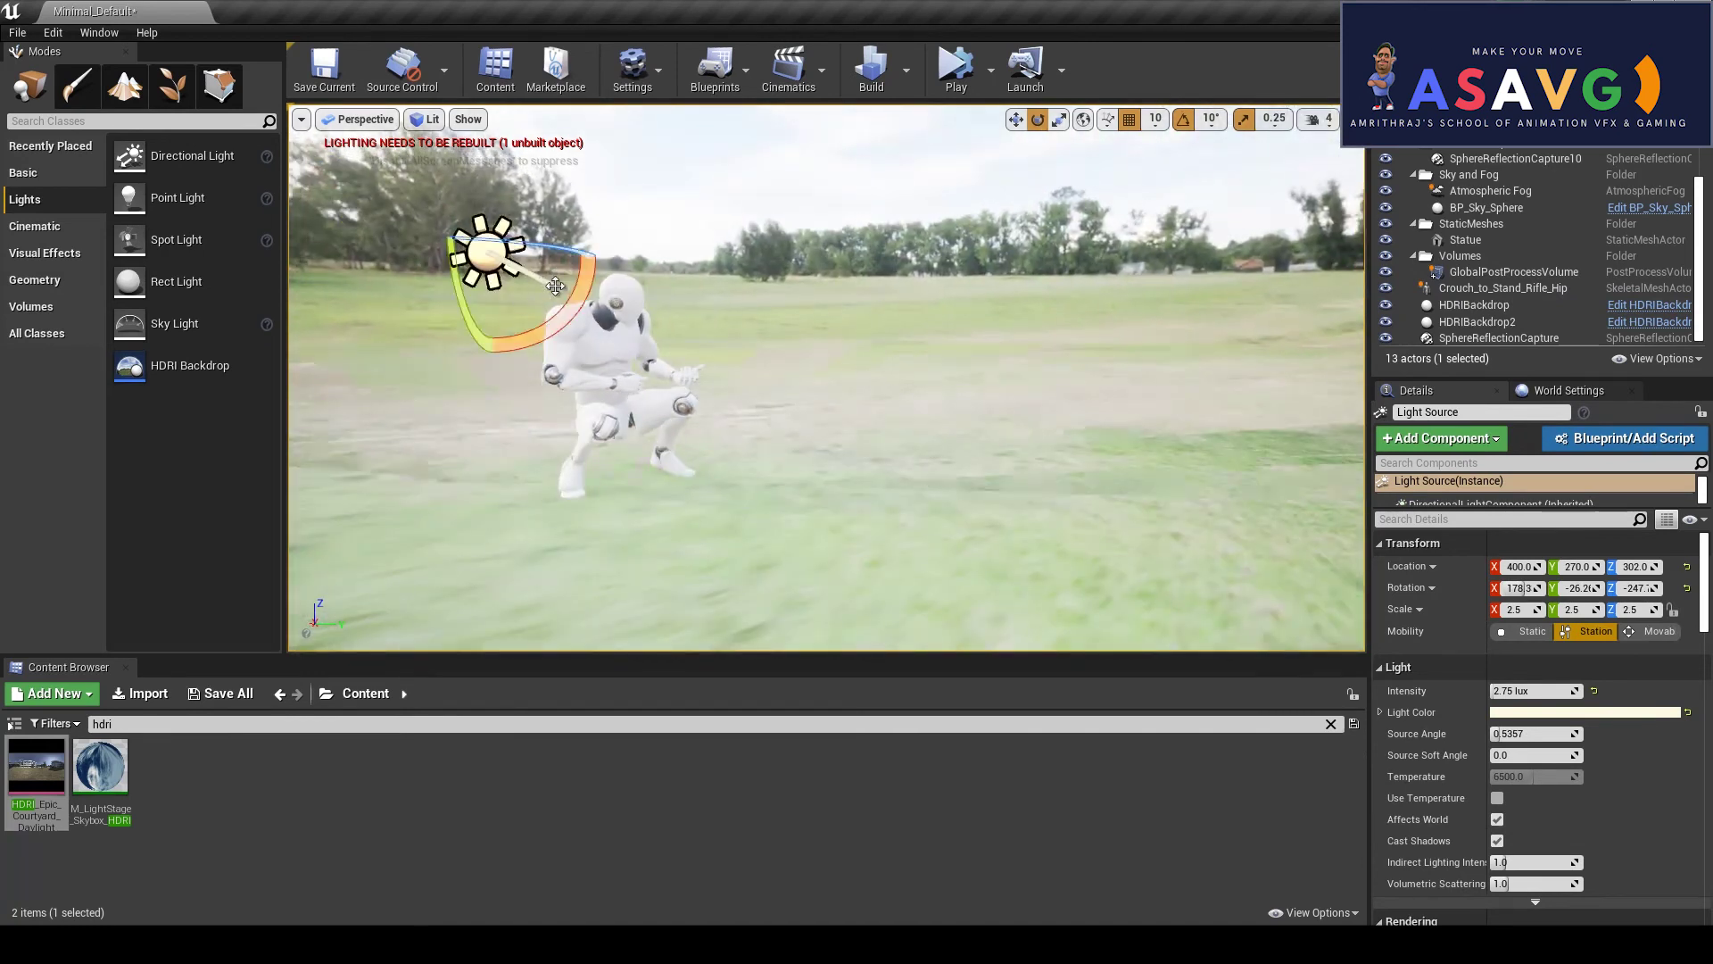
{"action": "left_click_drag", "start_coordinate": [555, 286], "coordinate": [450, 359]}
{"action": "mouse_move", "coordinate": [551, 295]}
{"action": "left_mouse_down"}
{"action": "mouse_move", "coordinate": [413, 410]}
{"action": "mouse_move", "coordinate": [455, 348]}
{"action": "mouse_move", "coordinate": [570, 287]}
{"action": "mouse_move", "coordinate": [498, 336]}
{"action": "mouse_move", "coordinate": [524, 315]}
{"action": "left_mouse_up"}
{"action": "scroll", "coordinate": [849, 290], "scroll_direction": "down", "scroll_amount": 3}
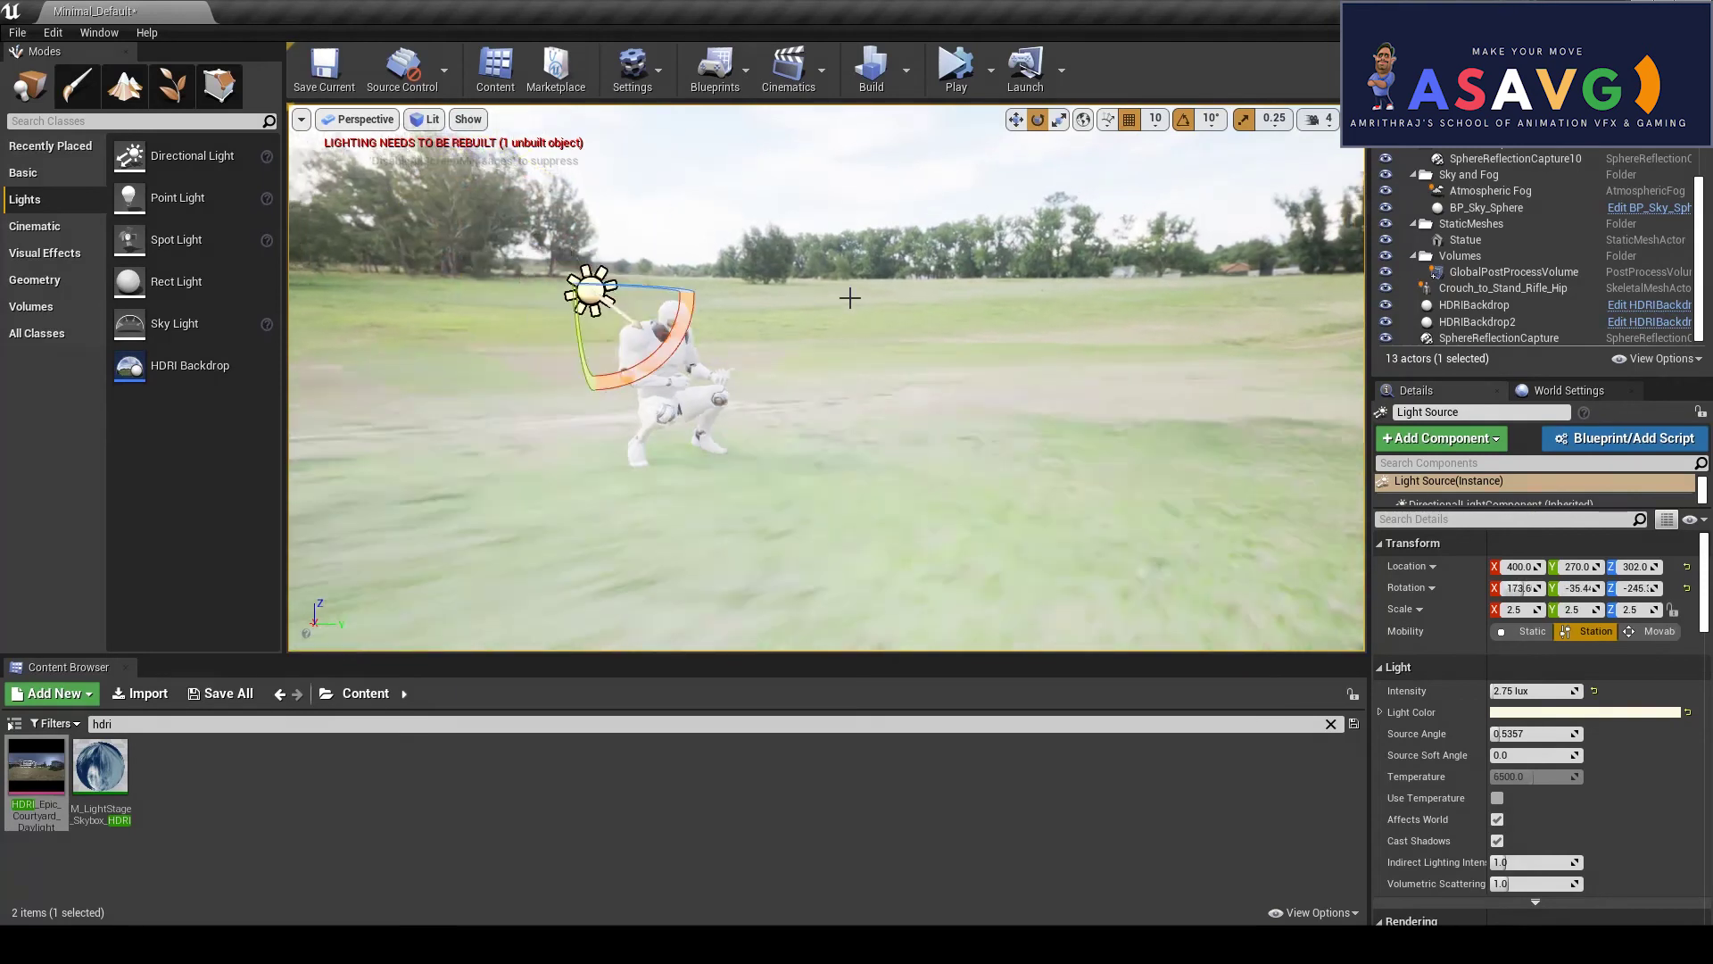
{"action": "right_click_drag", "start_coordinate": [987, 429], "coordinate": [784, 306]}
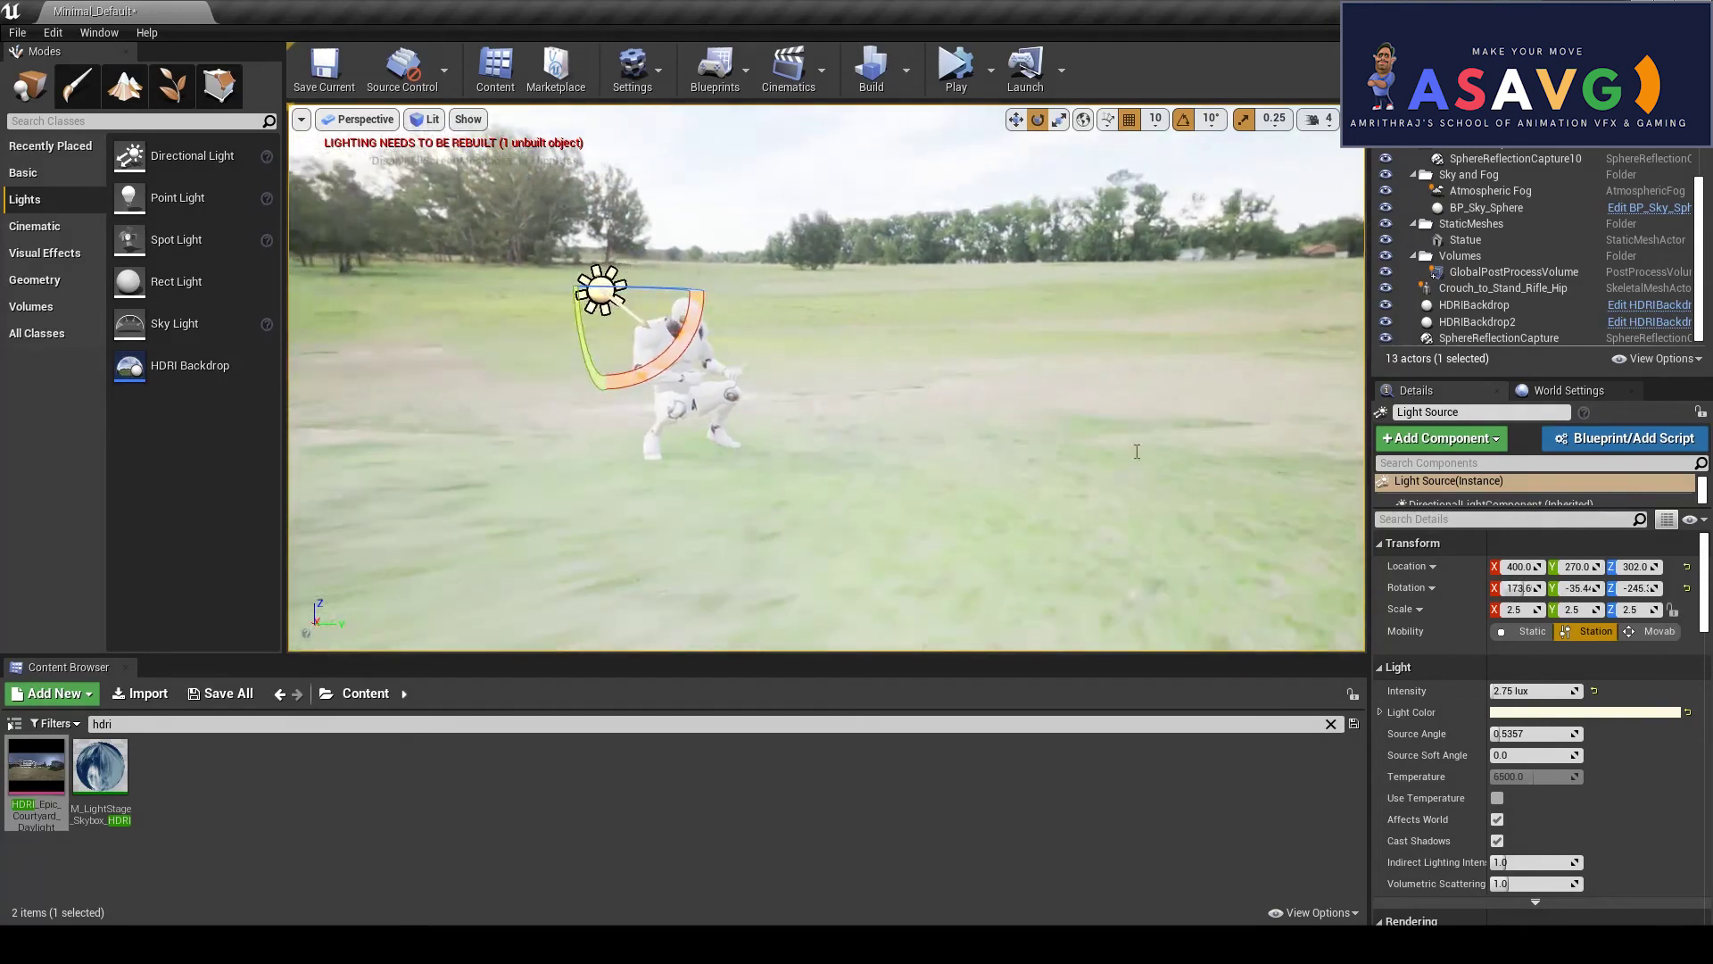
Set the Light Source's intensity to 0.5 lux.
{"action": "left_click", "coordinate": [1532, 689]}
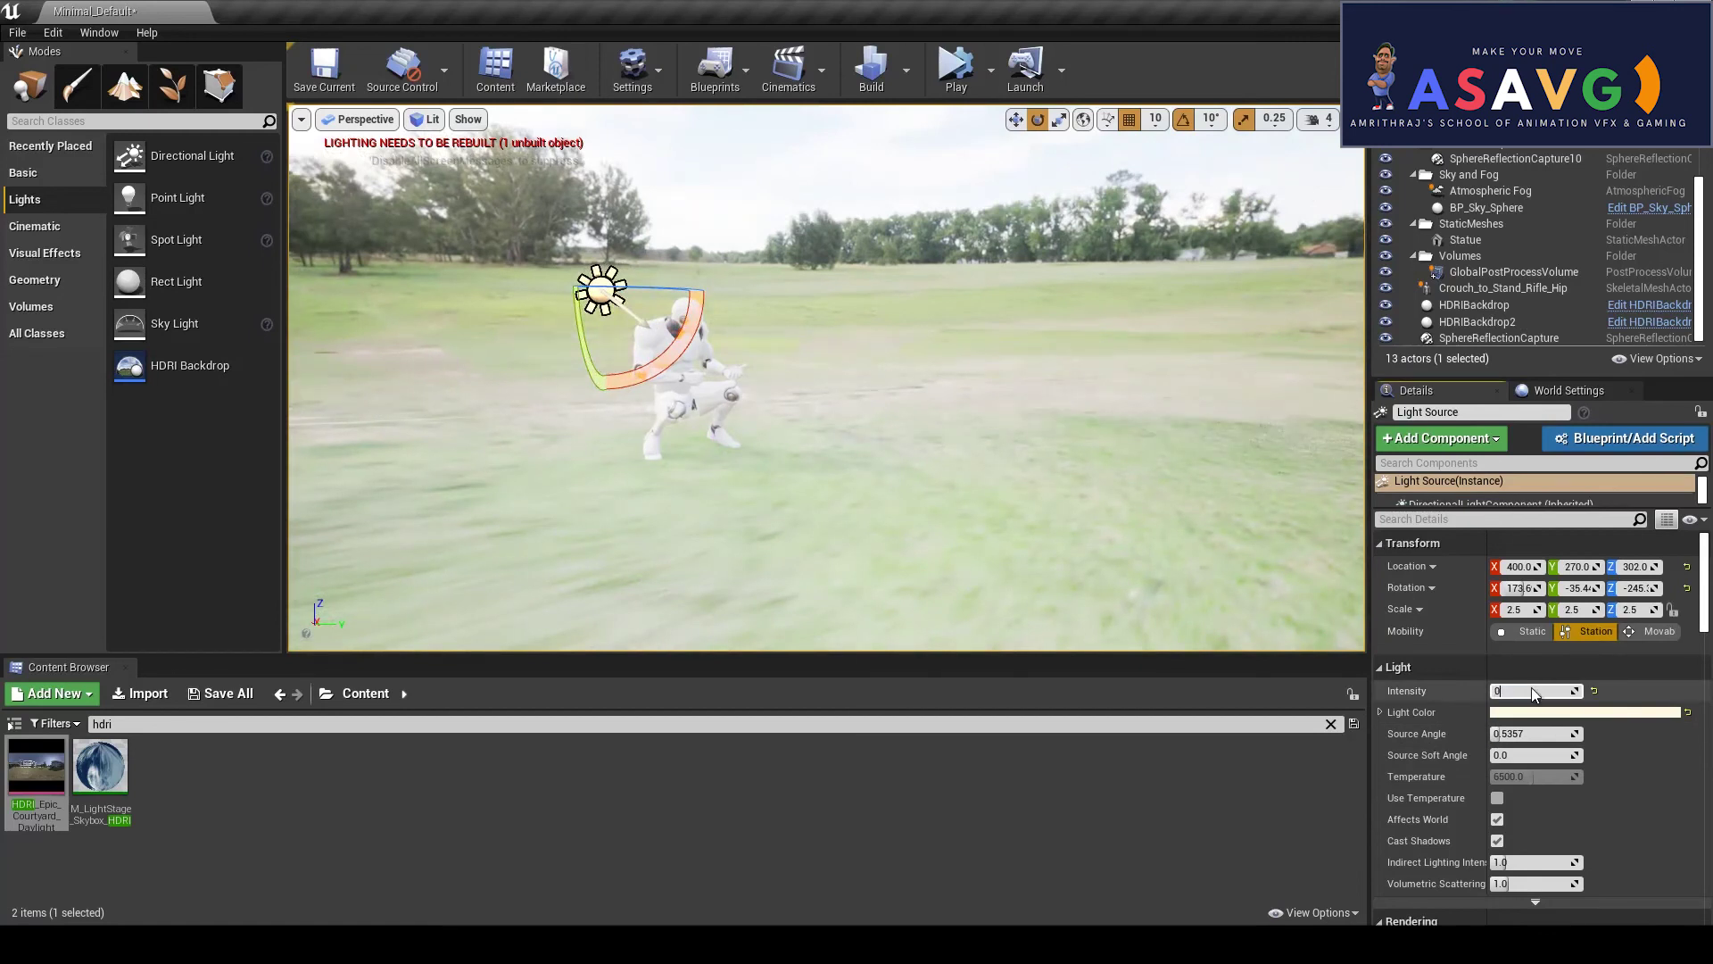
{"action": "type", "text": "0.5 lux"}
{"action": "key", "text": "Return"}
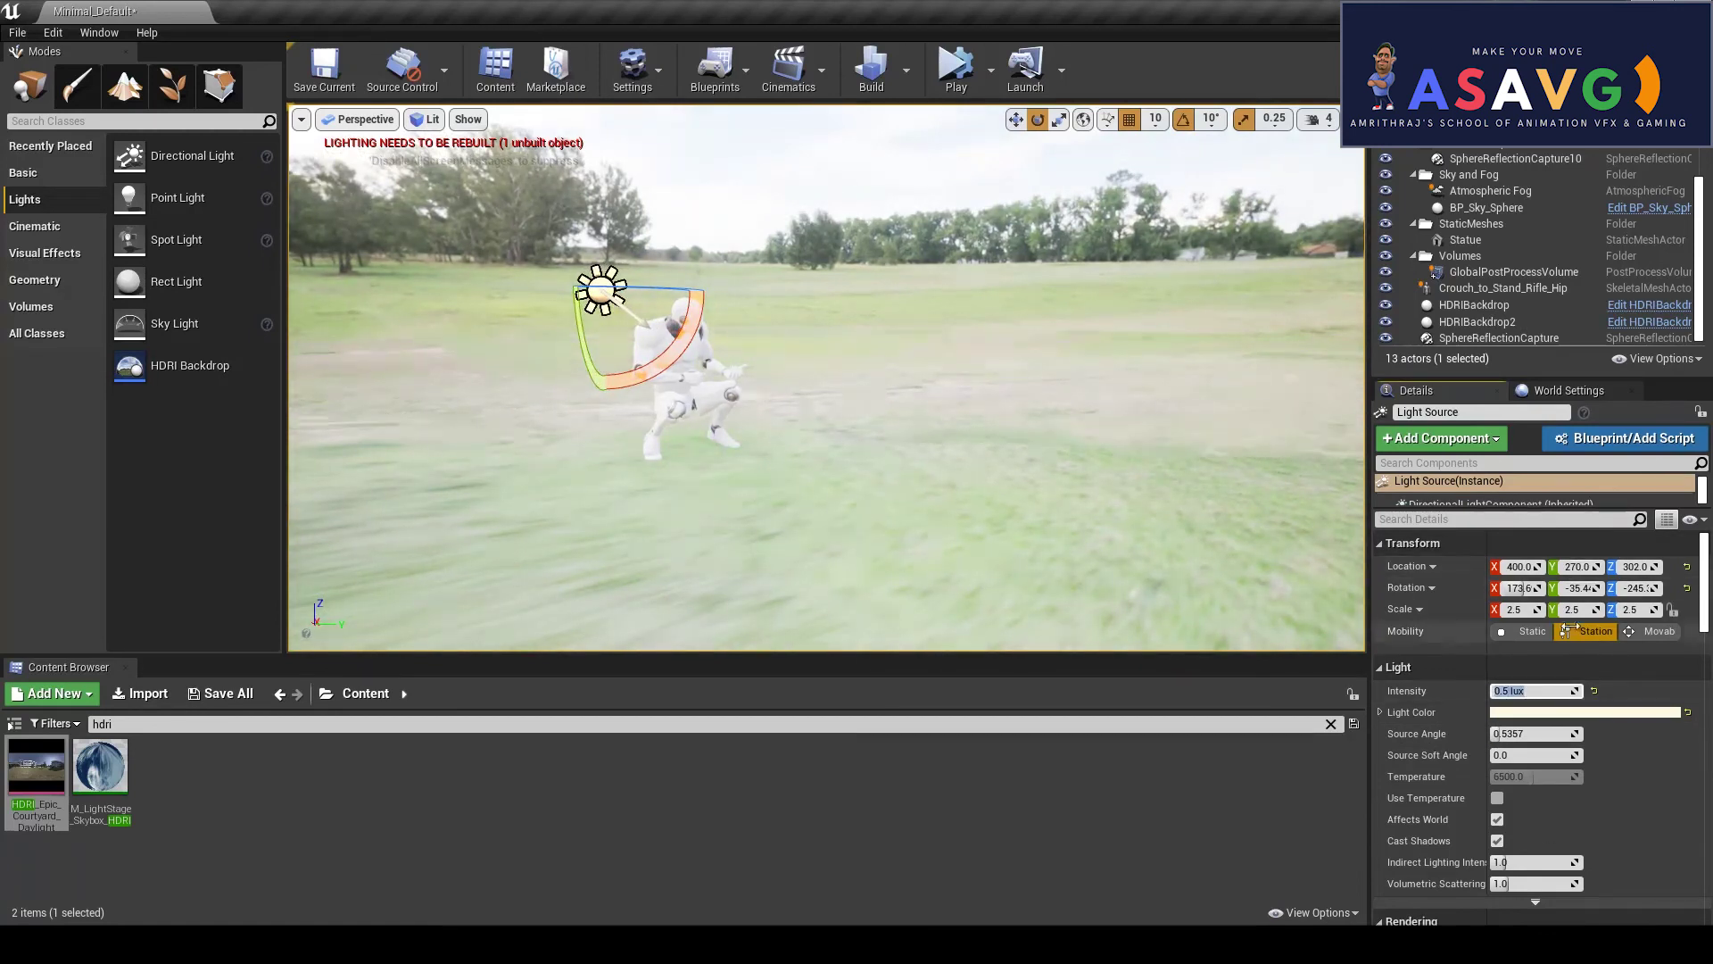
Set the Light Source's intensity to about 11.13 lux and rotate it to about X 137, Y -13, Z -229.
{"action": "left_click_drag", "start_coordinate": [1525, 693], "coordinate": [1562, 707]}
{"action": "left_click_drag", "start_coordinate": [581, 348], "coordinate": [484, 214]}
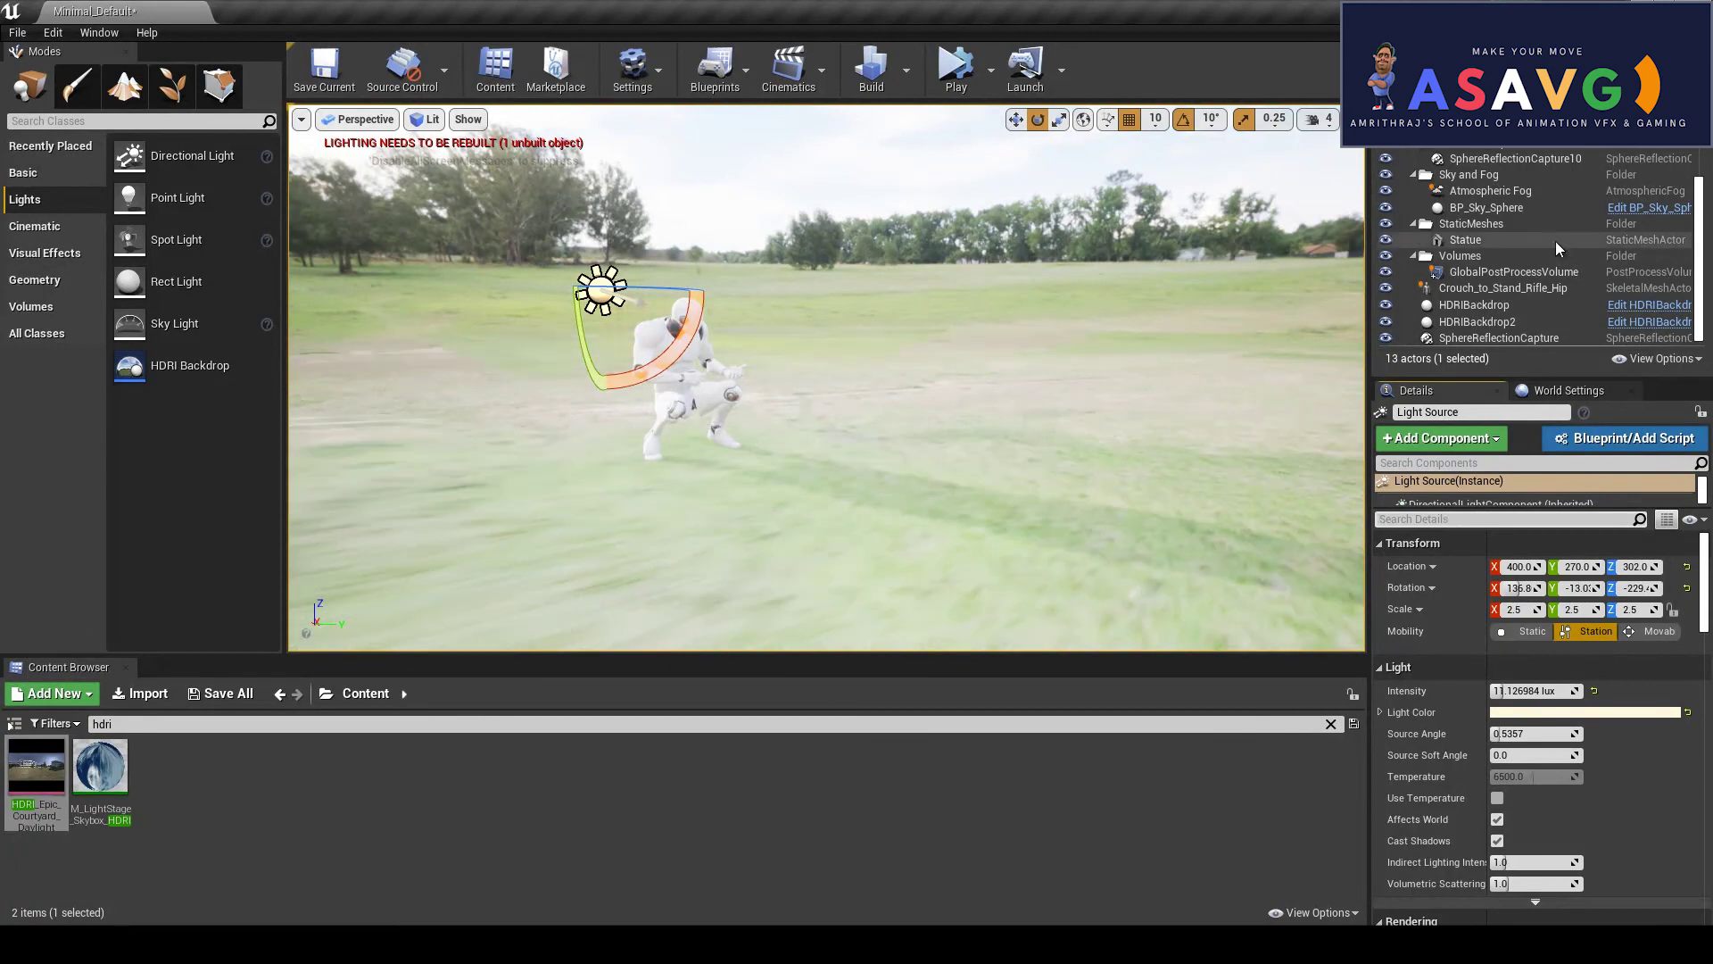
Filter the Light Source's properties by "conta" to find its contact shadow settings, keeping the light selected.
{"action": "scroll", "coordinate": [1500, 228], "scroll_direction": "up", "scroll_amount": 1}
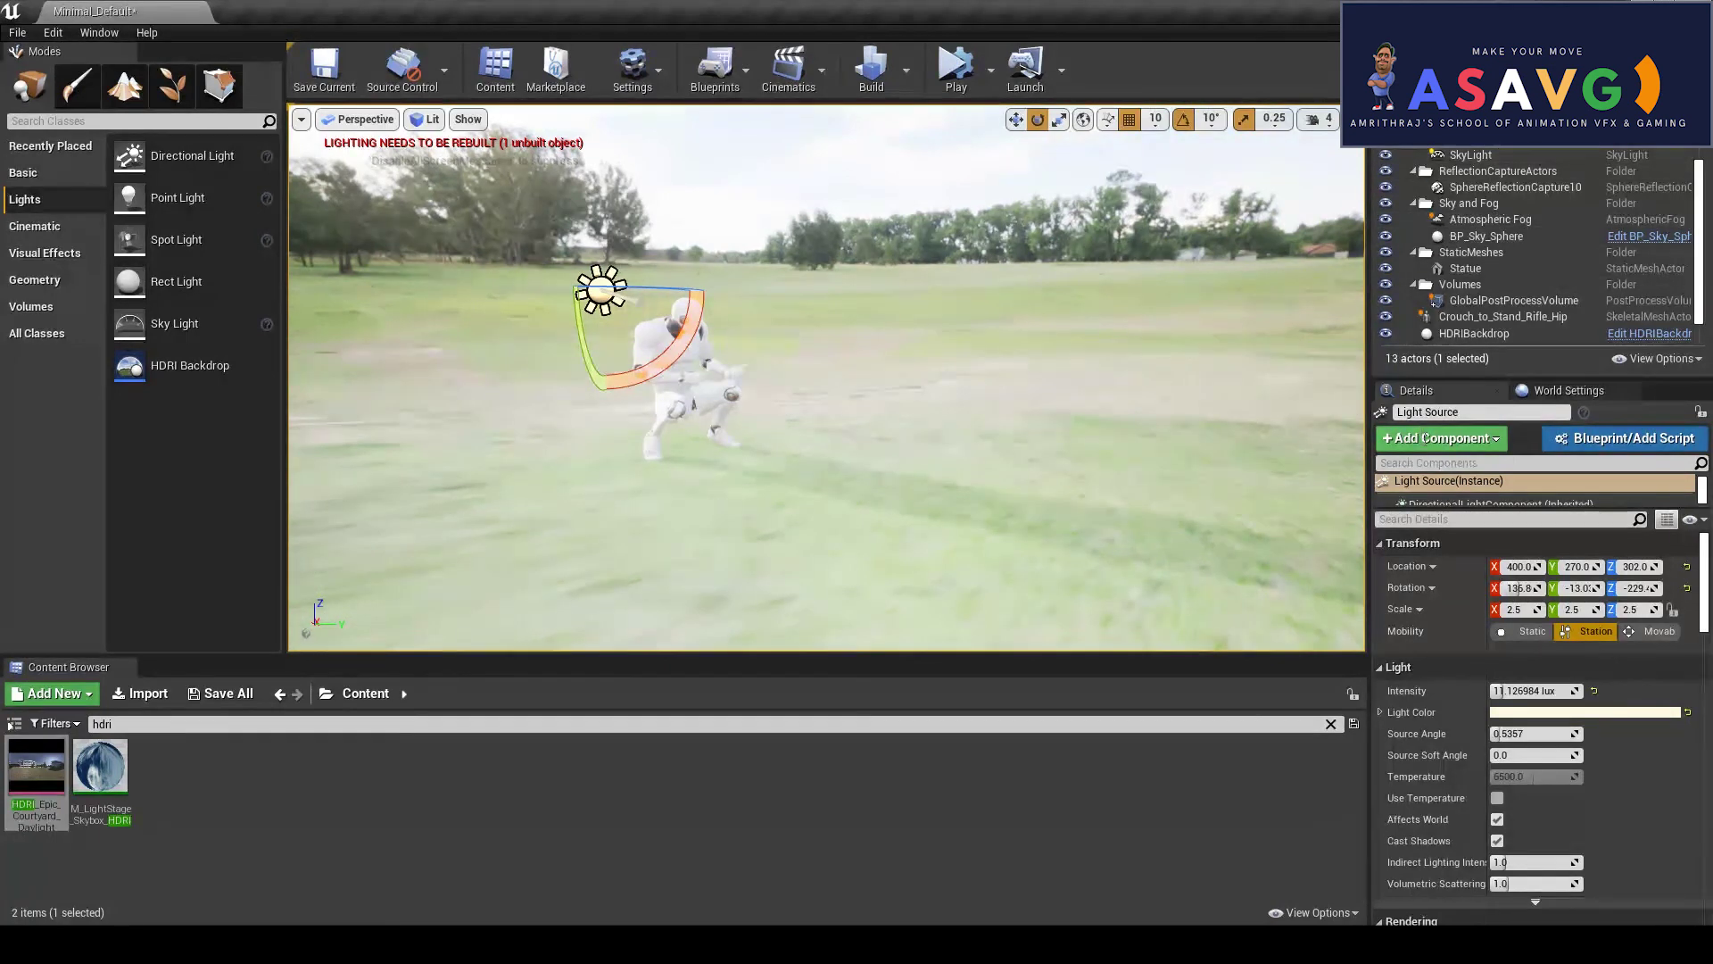
{"action": "left_click", "coordinate": [1452, 463]}
{"action": "type", "text": "contac"}
{"action": "left_click", "coordinate": [1430, 519]}
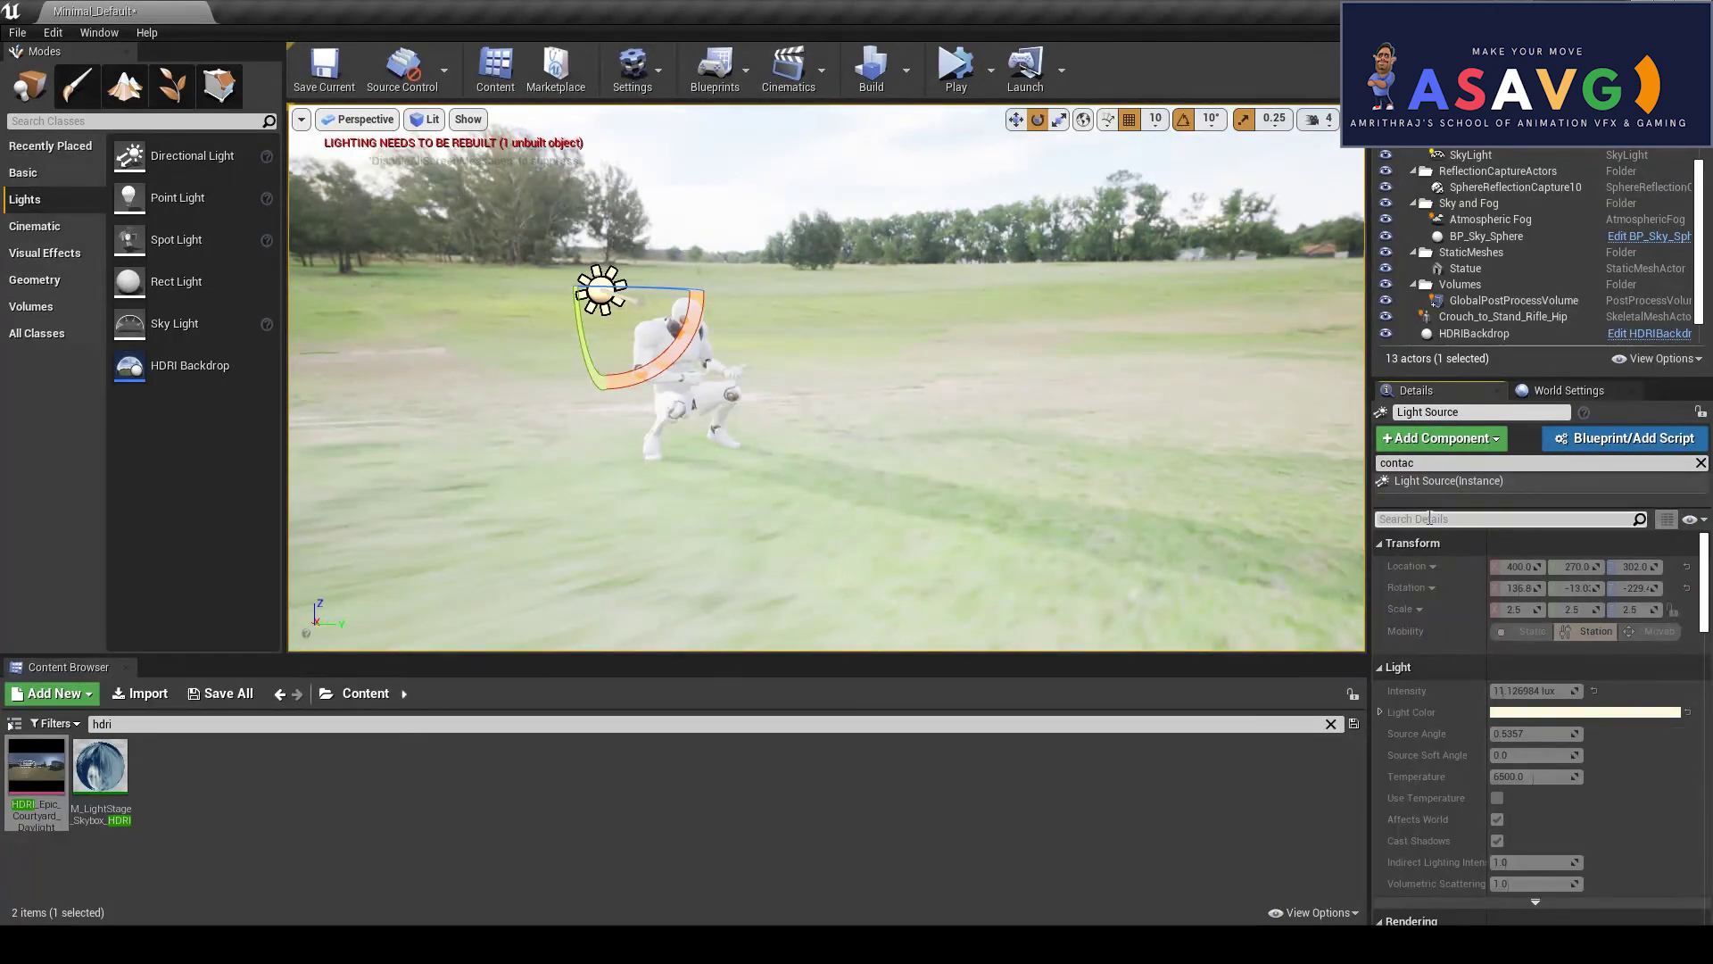
{"action": "type", "text": "conta"}
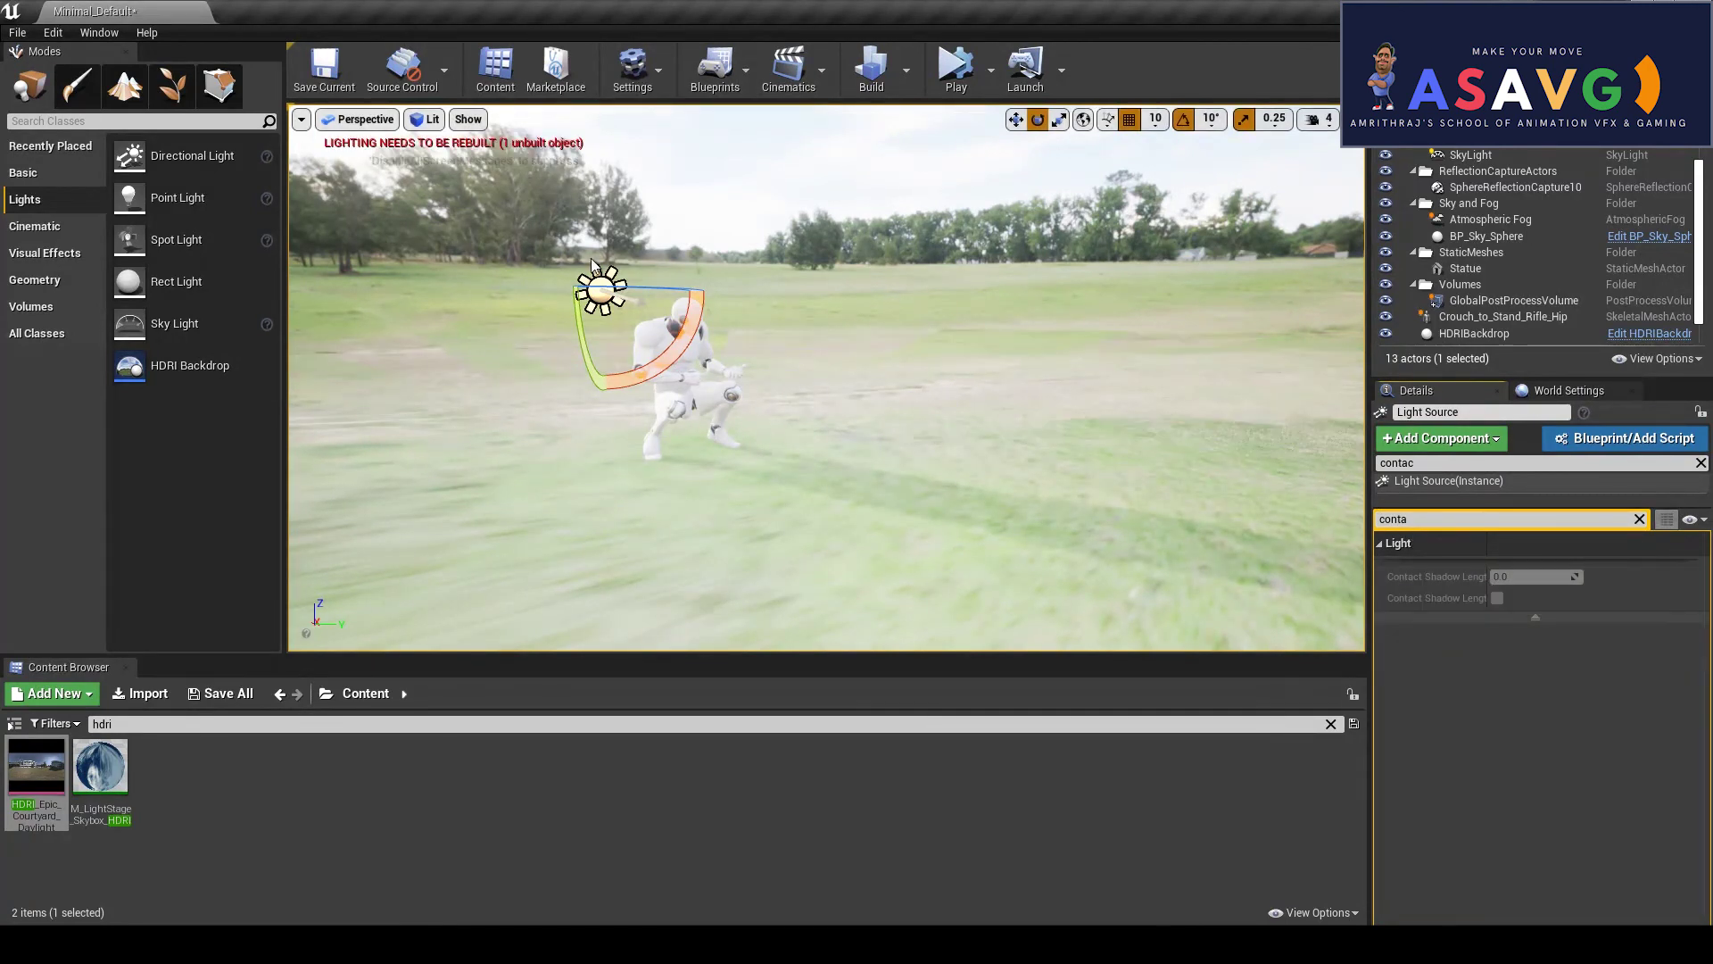
{"action": "left_click", "coordinate": [1473, 154]}
{"action": "left_click", "coordinate": [600, 289]}
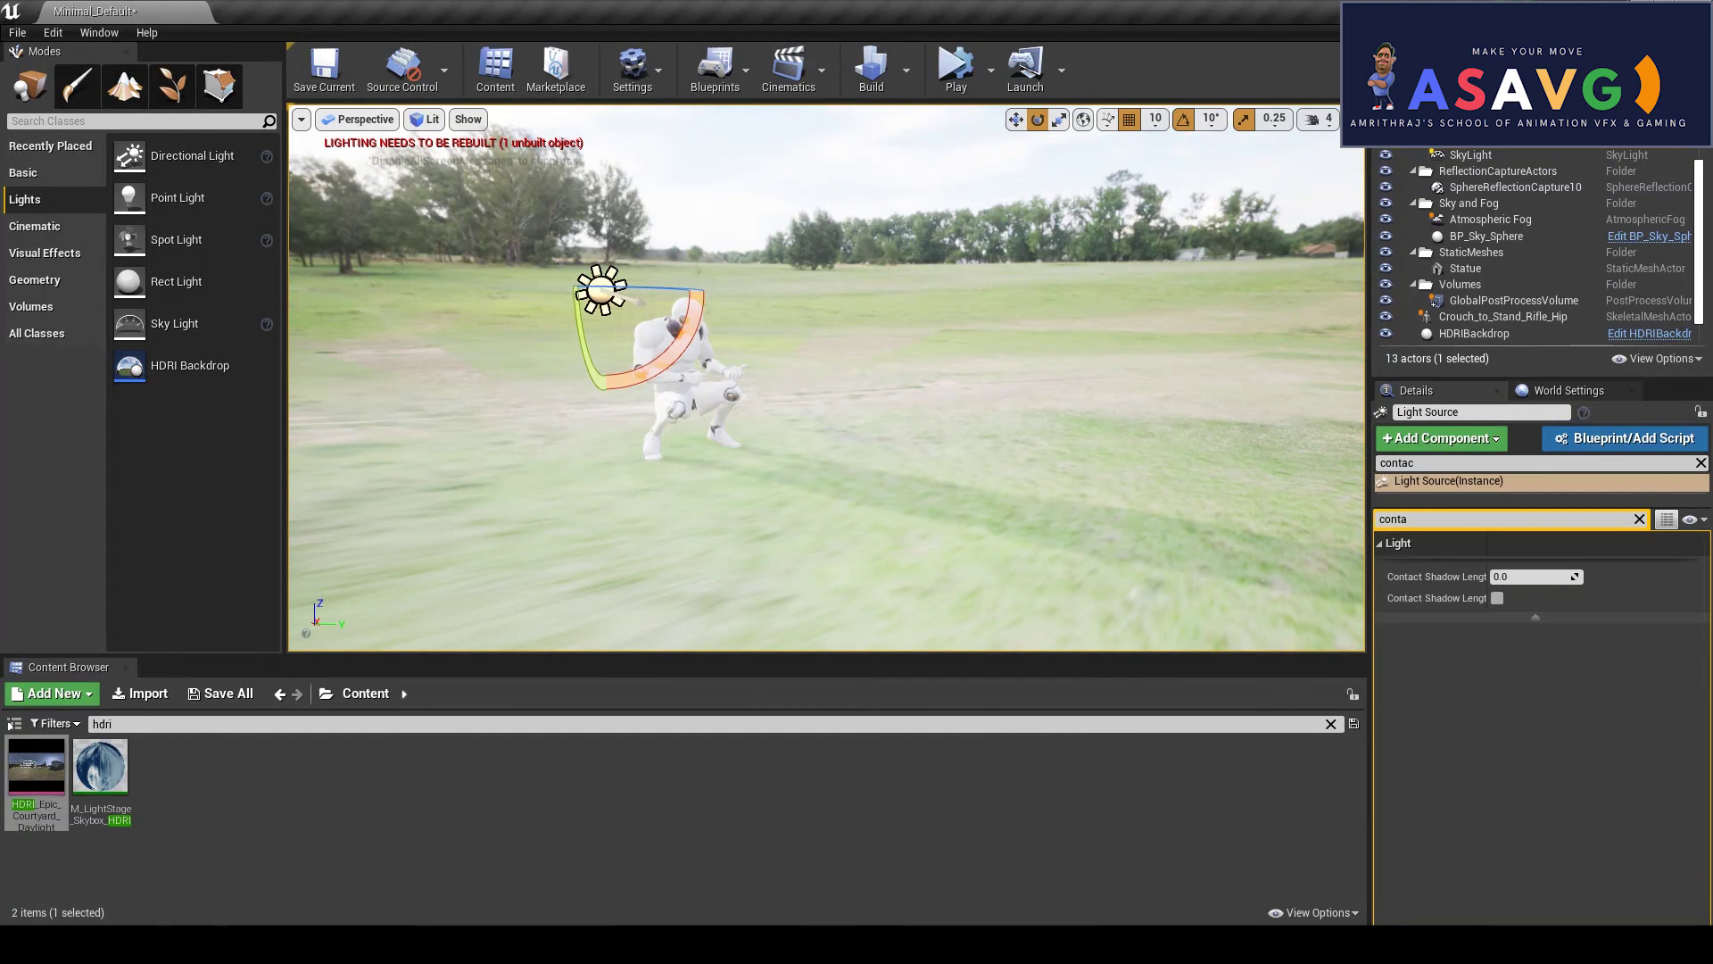
Enable world-space units for the light's contact shadows and adjust Contact Shadow Length to 0.1, checking the mannequin's feet.
{"action": "left_click", "coordinate": [1431, 520]}
{"action": "left_click", "coordinate": [1497, 597]}
{"action": "mouse_move", "coordinate": [1534, 577]}
{"action": "left_mouse_down"}
{"action": "mouse_move", "coordinate": [1640, 579]}
{"action": "mouse_move", "coordinate": [1530, 589]}
{"action": "mouse_move", "coordinate": [1338, 515]}
{"action": "left_mouse_up"}
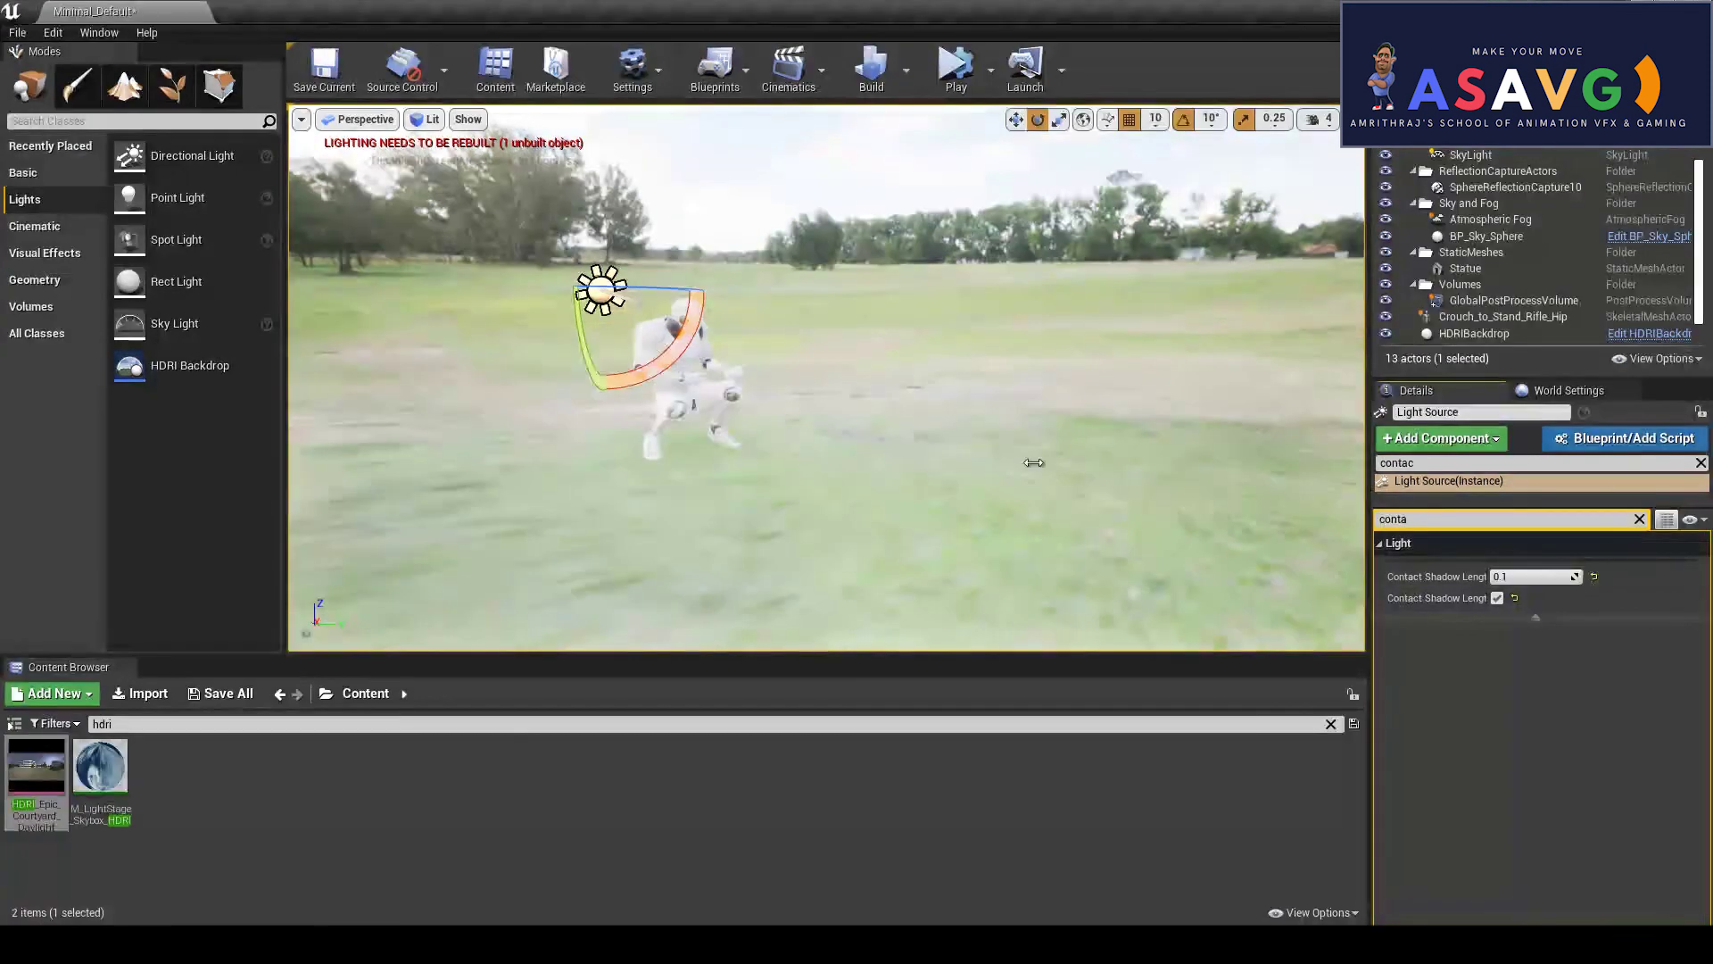
{"action": "scroll", "coordinate": [1337, 515], "scroll_direction": "up", "scroll_amount": 5}
{"action": "left_click_drag", "start_coordinate": [1562, 579], "coordinate": [1537, 577]}
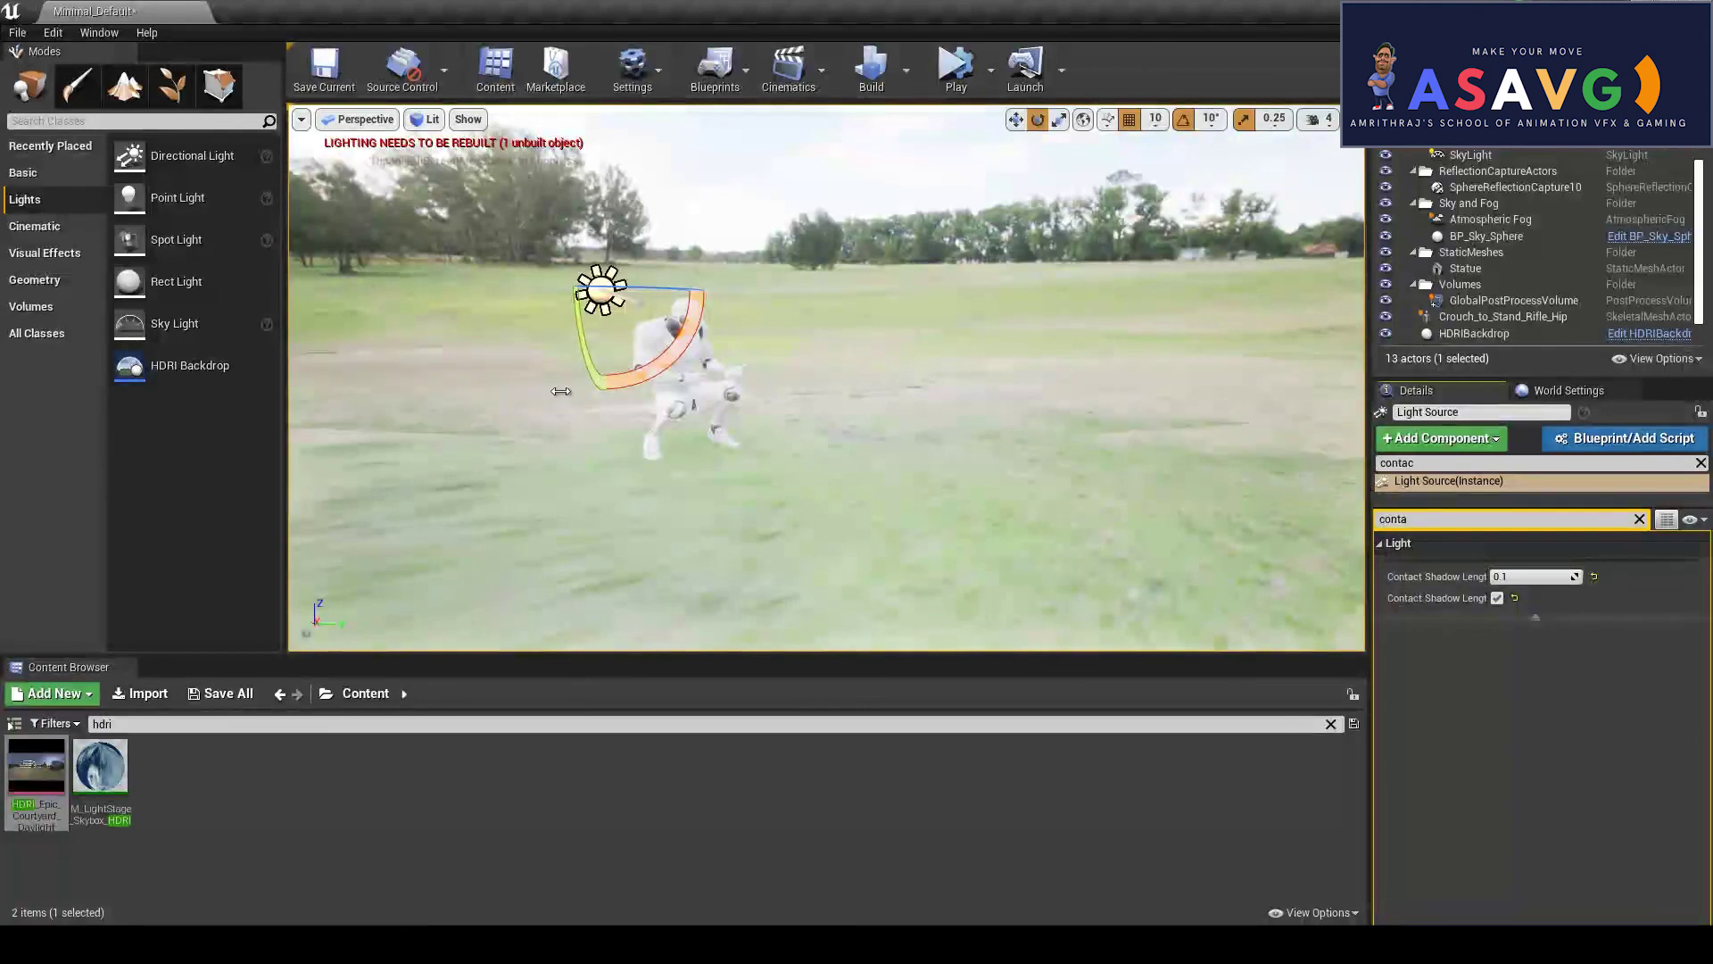
{"action": "scroll", "coordinate": [555, 390], "scroll_direction": "up", "scroll_amount": 6}
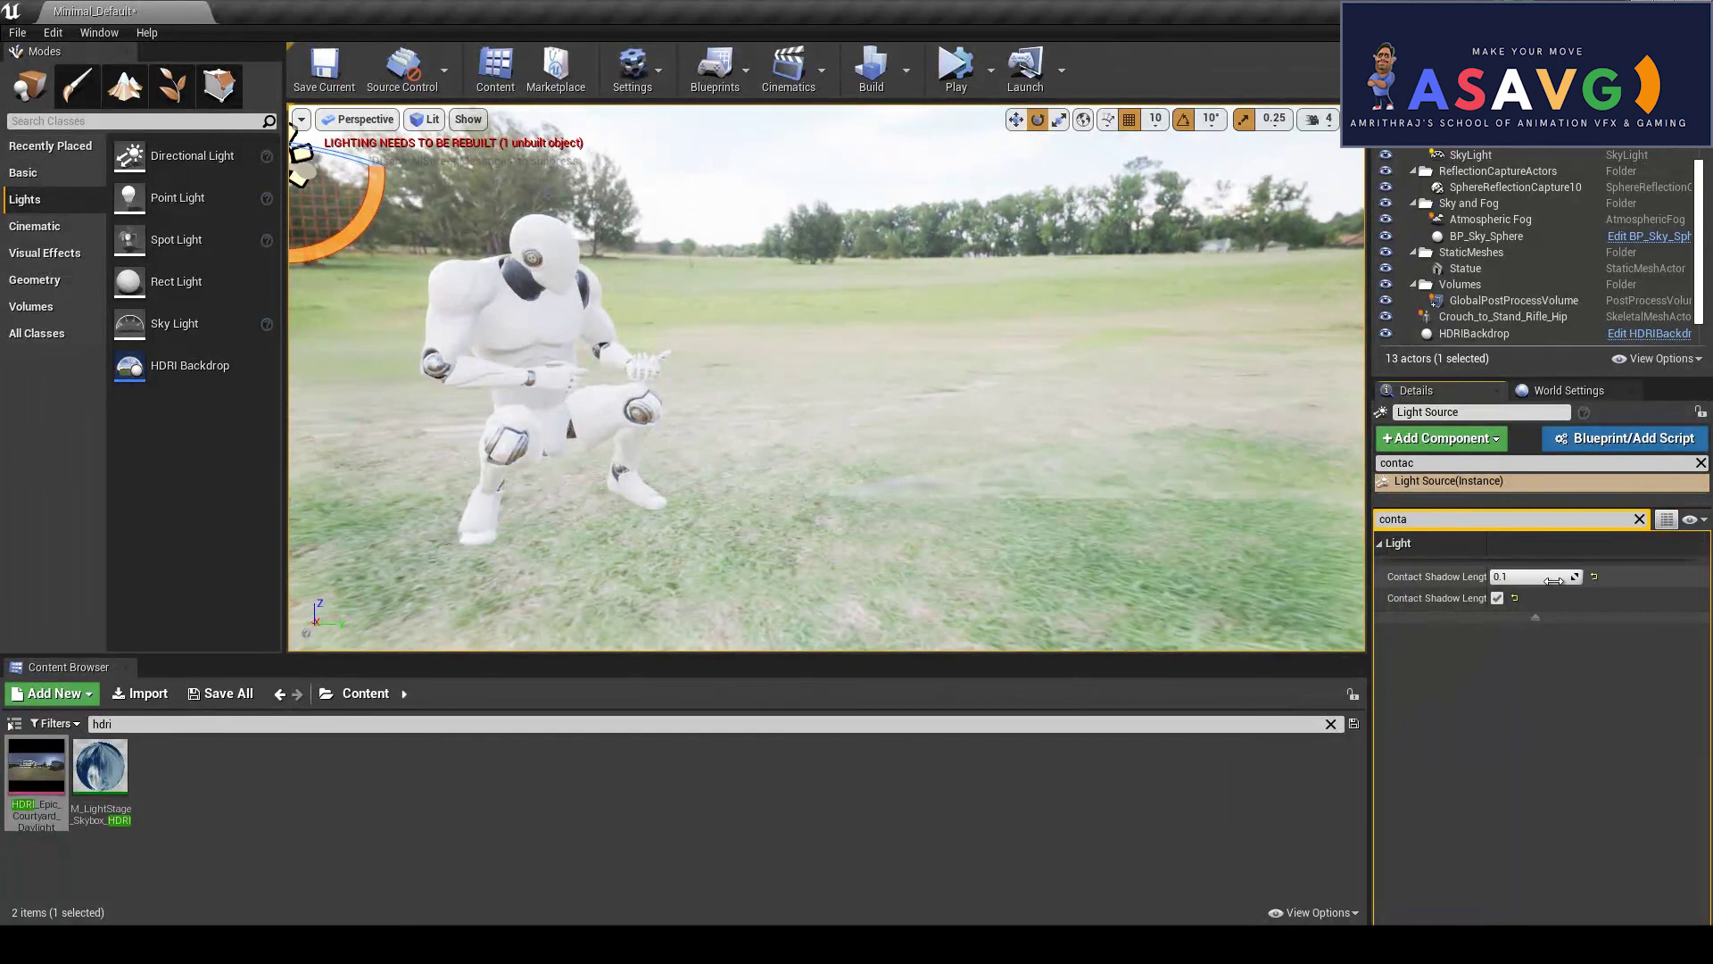
{"action": "left_click_drag", "start_coordinate": [1555, 581], "coordinate": [1532, 576]}
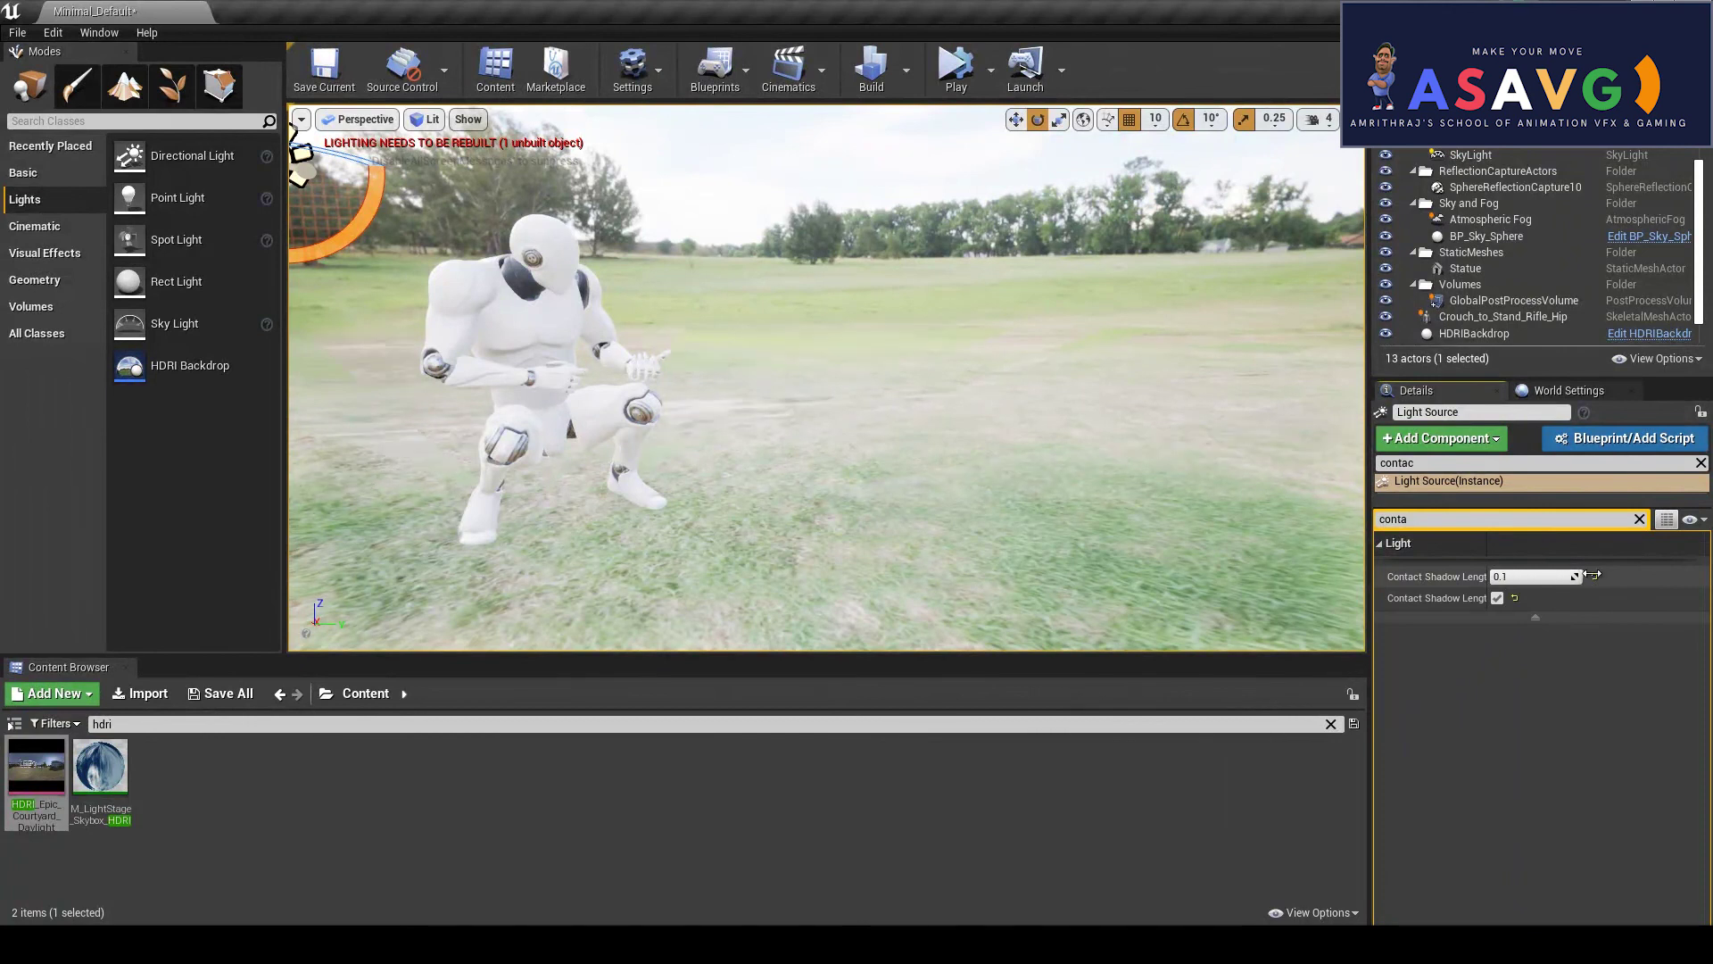